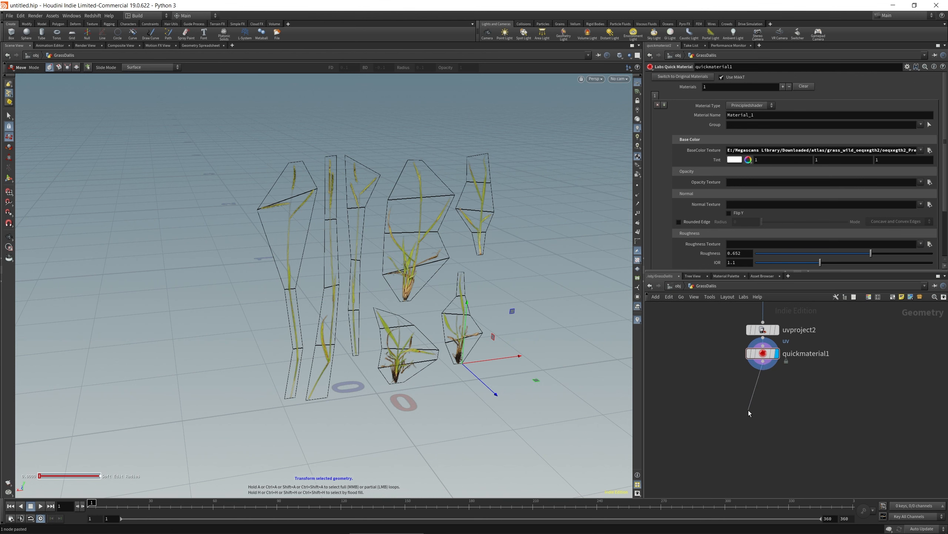
# Add an Edit node below quickmaterial1 and move the leftmost tall grass card toward the middle of the card group
pyautogui.write('edit')
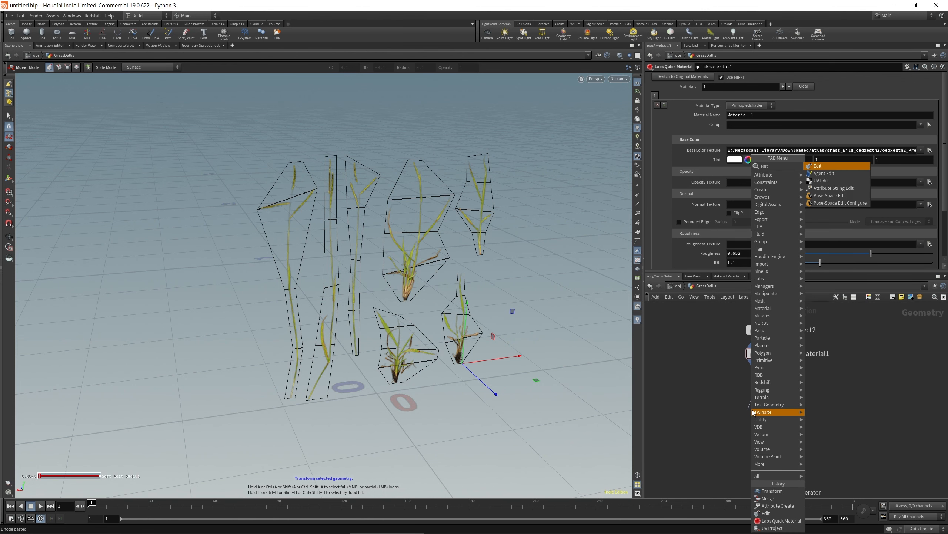
pyautogui.press('Return')
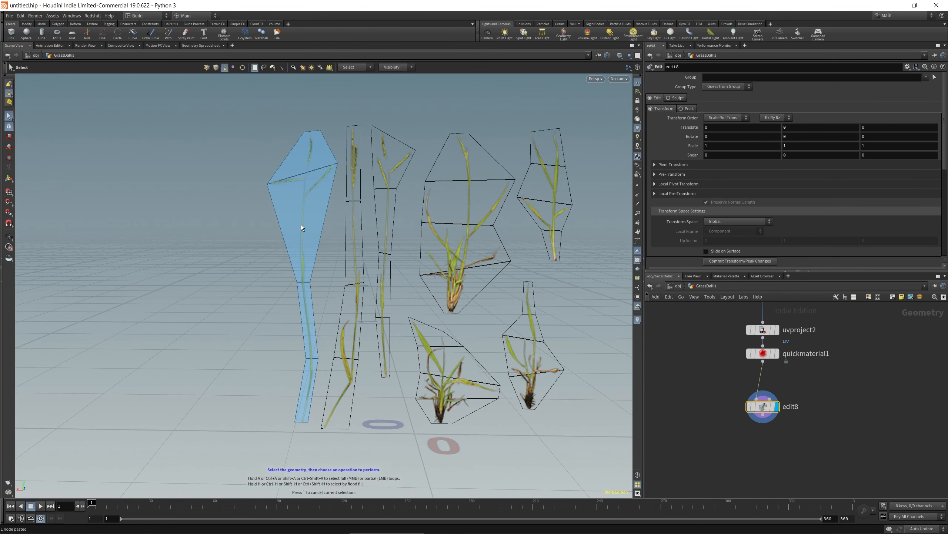
pyautogui.click(301, 223)
pyautogui.press('space')
pyautogui.press('t')
pyautogui.keyDown('alt'); pyautogui.moveTo(341, 333); pyautogui.dragTo(332, 245); pyautogui.keyUp('alt')
pyautogui.press('m')
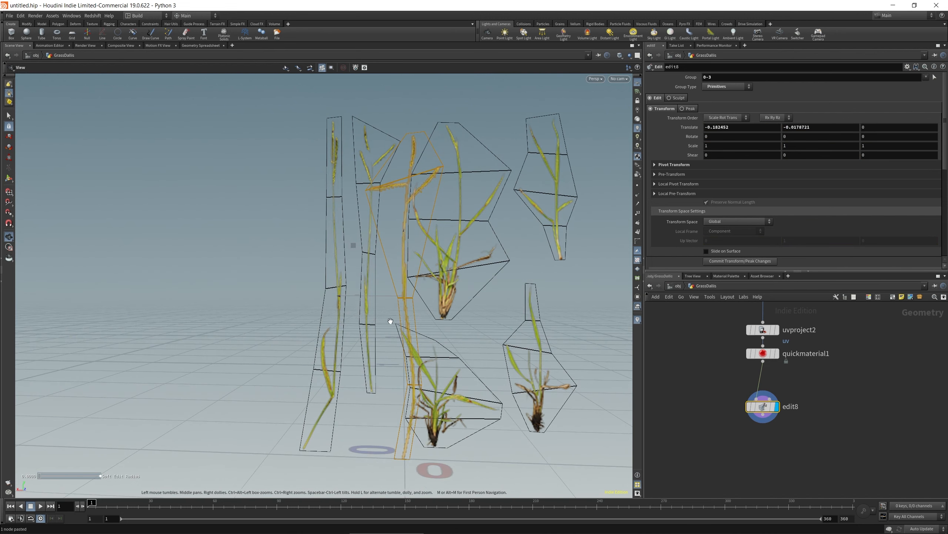
# Move the other two tall, narrow grass cards so they overlap the first one at a shared base
pyautogui.press('s')
pyautogui.doubleClick(332, 318)
pyautogui.moveTo(272, 234); pyautogui.dragTo(372, 242)
pyautogui.keyDown('alt'); pyautogui.moveTo(374, 241); pyautogui.dragTo(335, 260, button='middle'); pyautogui.keyUp('alt')
pyautogui.press('s')
pyautogui.doubleClick(324, 297)
pyautogui.moveTo(282, 198); pyautogui.dragTo(321, 271)
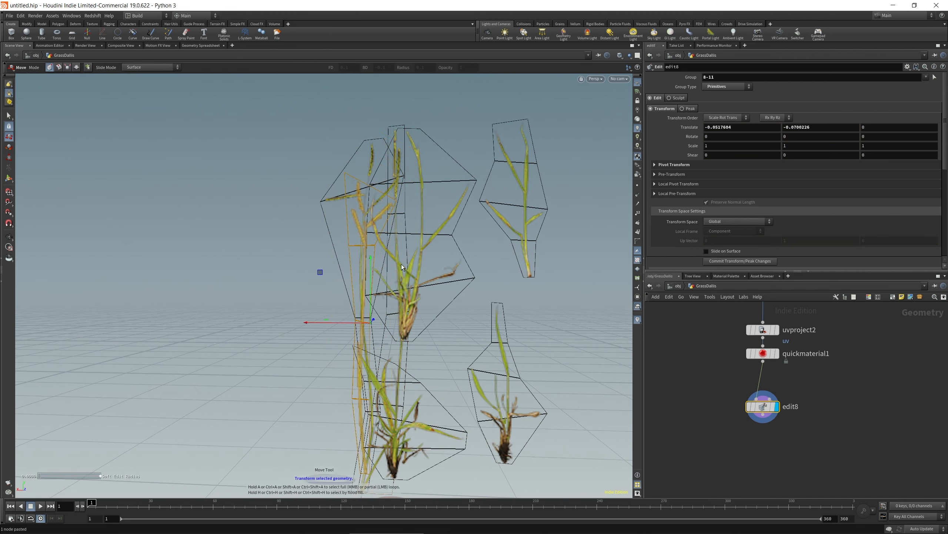
# Move the large upper tuft card and the wide lower tuft card onto the base of the tall grasses
pyautogui.keyDown('alt'); pyautogui.moveTo(440, 337); pyautogui.dragTo(402, 292, button='middle'); pyautogui.keyUp('alt')
pyautogui.press('s')
pyautogui.doubleClick(379, 210)
pyautogui.moveTo(334, 132); pyautogui.dragTo(292, 290)
pyautogui.keyDown('alt'); pyautogui.moveTo(336, 336); pyautogui.dragTo(355, 317); pyautogui.keyUp('alt')
pyautogui.press('s')
pyautogui.doubleClick(368, 344)
pyautogui.moveTo(320, 274); pyautogui.dragTo(288, 290)
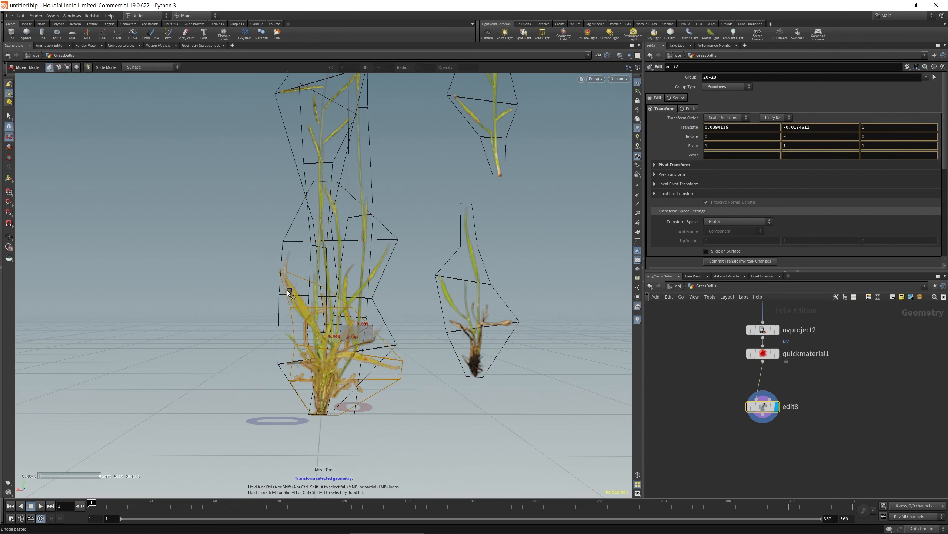
# Move the remaining two small grass cards onto the clump's base and tidy the node layout
pyautogui.keyDown('alt'); pyautogui.moveTo(441, 318); pyautogui.dragTo(410, 310, button='middle'); pyautogui.keyUp('alt')
pyautogui.doubleClick(436, 309)
pyautogui.moveTo(390, 246); pyautogui.dragTo(250, 280)
pyautogui.keyDown('alt'); pyautogui.moveTo(441, 127); pyautogui.dragTo(442, 160, button='middle'); pyautogui.keyUp('alt')
pyautogui.press('h')
pyautogui.press('s')
pyautogui.doubleClick(456, 172)
pyautogui.moveTo(397, 100); pyautogui.dragTo(235, 313)
pyautogui.press('l')
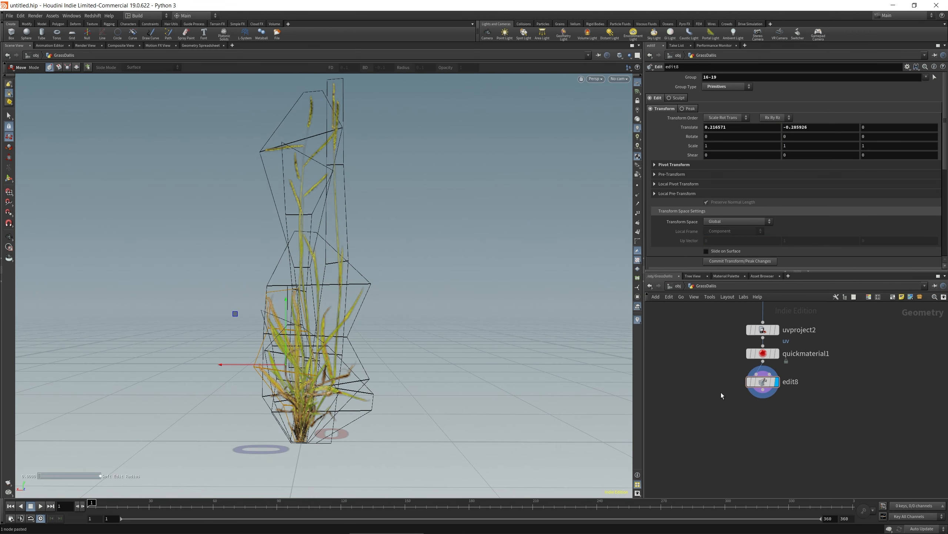
# Add a Null node below edit8 and name it GRASSES
pyautogui.keyDown('alt'); pyautogui.moveTo(439, 301); pyautogui.dragTo(336, 304, button='right'); pyautogui.keyUp('alt')
pyautogui.keyDown('alt'); pyautogui.moveTo(336, 304); pyautogui.dragTo(341, 340); pyautogui.keyUp('alt')
pyautogui.keyDown('alt'); pyautogui.moveTo(341, 339); pyautogui.dragTo(411, 324, button='right'); pyautogui.keyUp('alt')
pyautogui.moveTo(732, 421); pyautogui.dragTo(747, 413, button='middle')
pyautogui.press('Tab')
pyautogui.write('null')
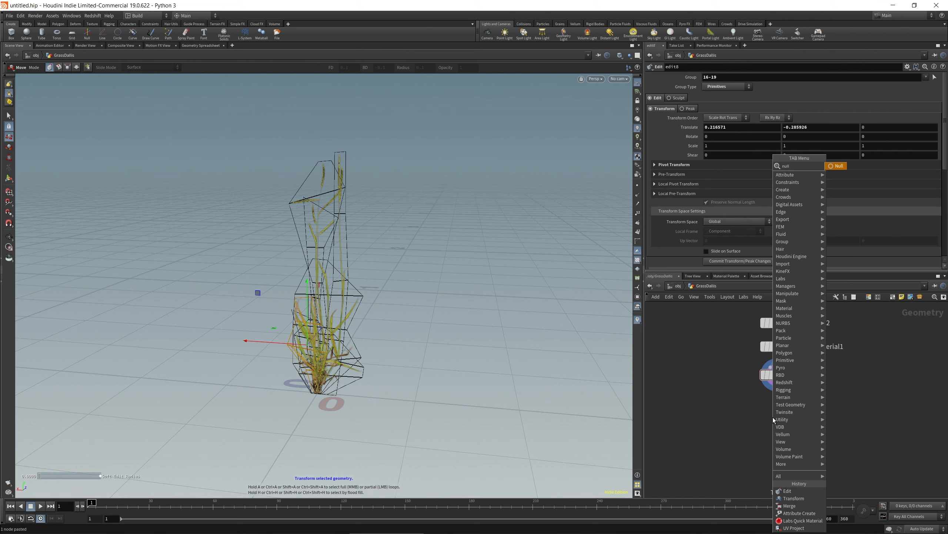
pyautogui.press('Return')
pyautogui.click(773, 416)
pyautogui.press('F2')
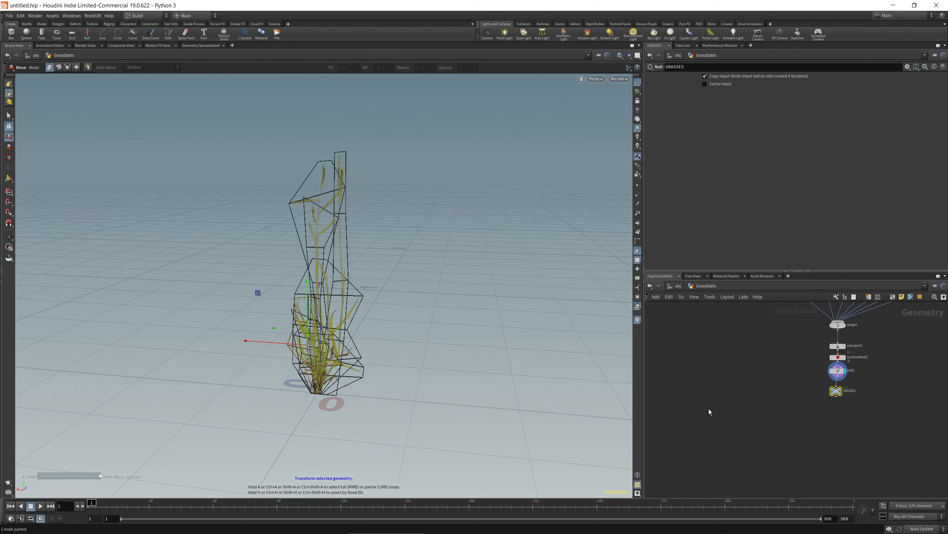
# Add a Circle node beside the grass network and orient it to the ZX Plane
pyautogui.scroll(2, 759, 408)
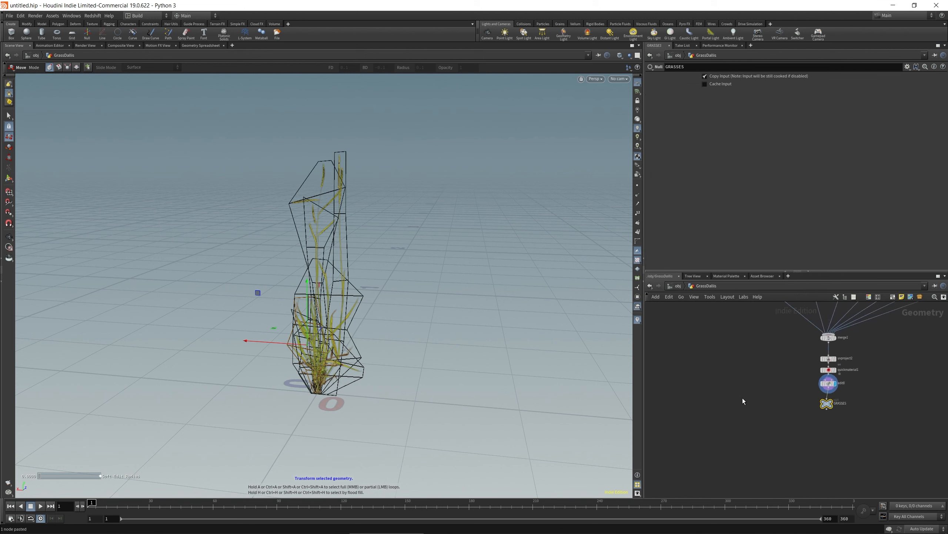
pyautogui.press('Tab')
pyautogui.moveTo(734, 398)
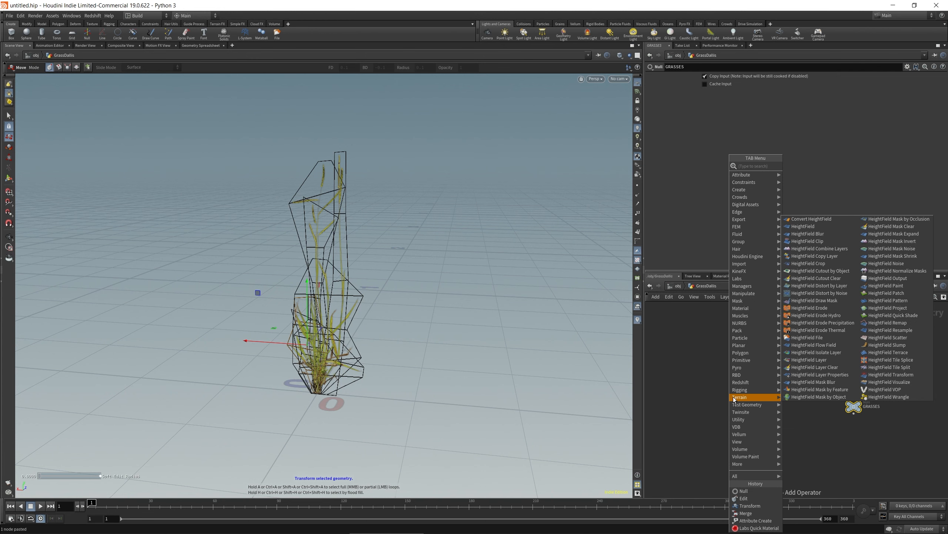
pyautogui.write('cir')
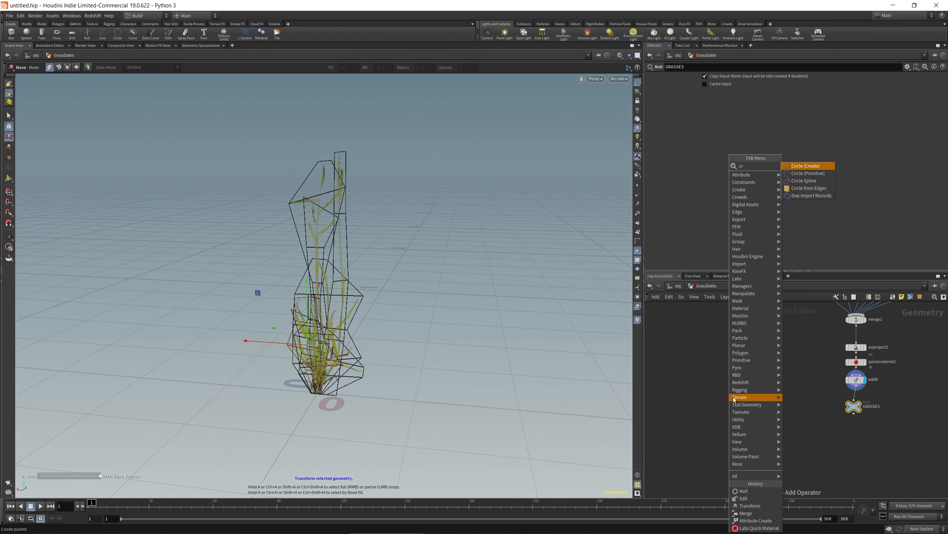
pyautogui.press('Return')
pyautogui.click(722, 87)
pyautogui.click(715, 110)
# Set the circle's uniform scale to 0.35 and its X rotation to 180, then display it
pyautogui.moveTo(417, 378)
pyautogui.keyDown('alt'); pyautogui.mouseDown()
pyautogui.moveTo(415, 399)
pyautogui.moveTo(412, 368)
pyautogui.mouseUp(); pyautogui.keyUp('alt')
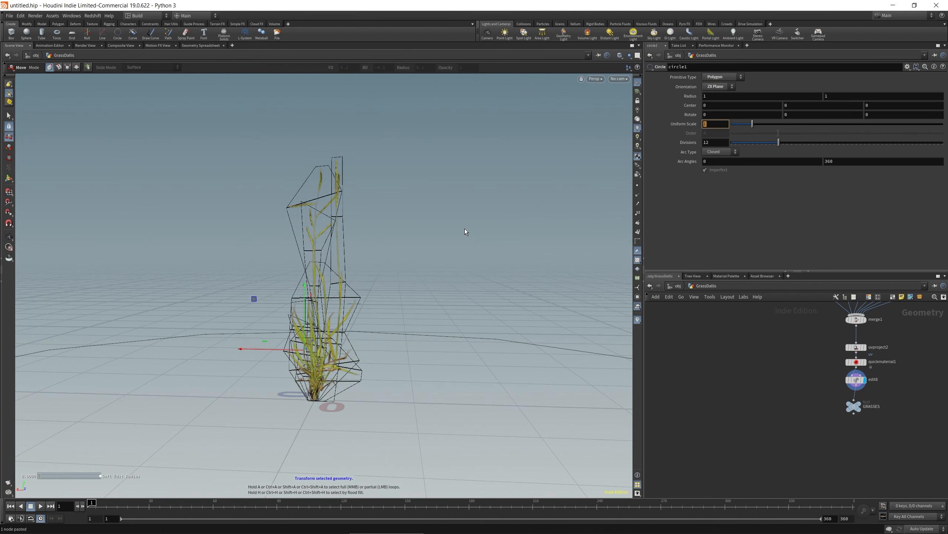
pyautogui.moveTo(752, 123); pyautogui.dragTo(739, 127)
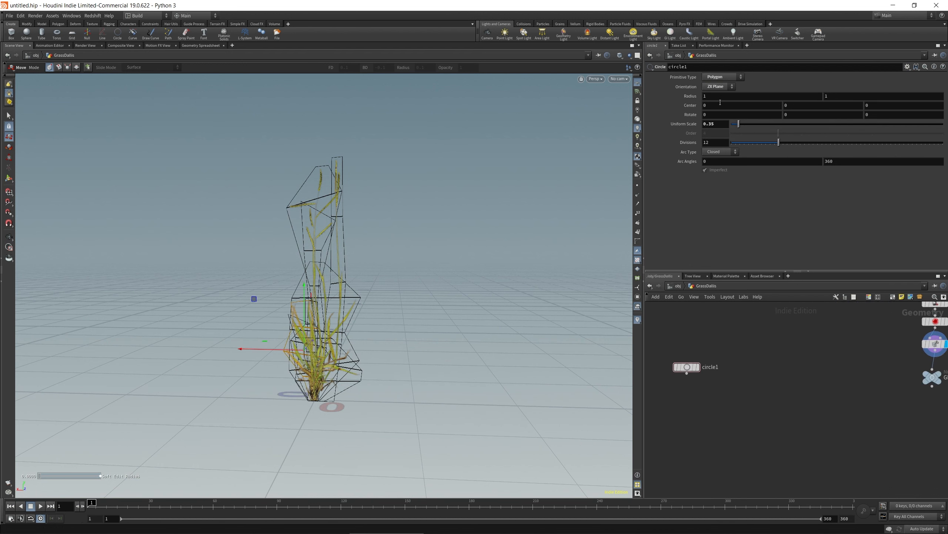
pyautogui.write('180')
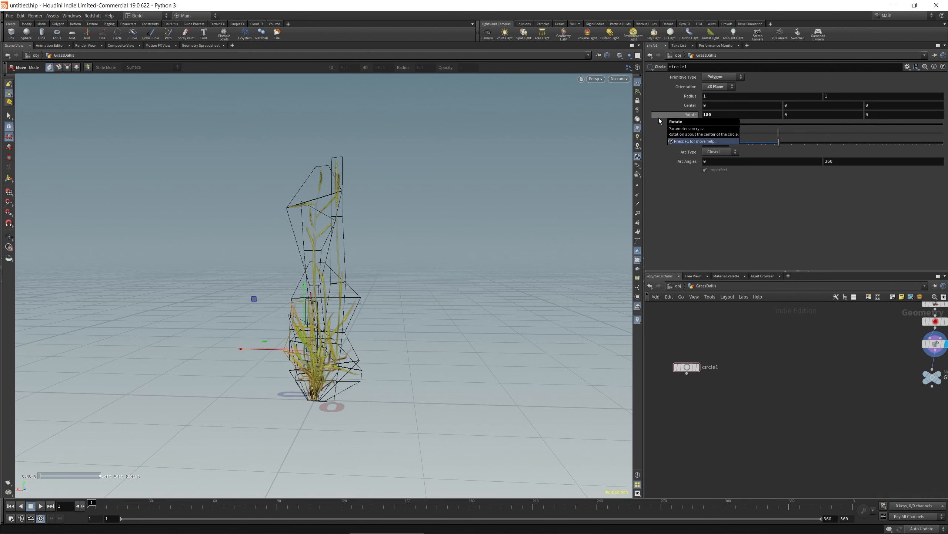
pyautogui.press('Return')
pyautogui.click(697, 367)
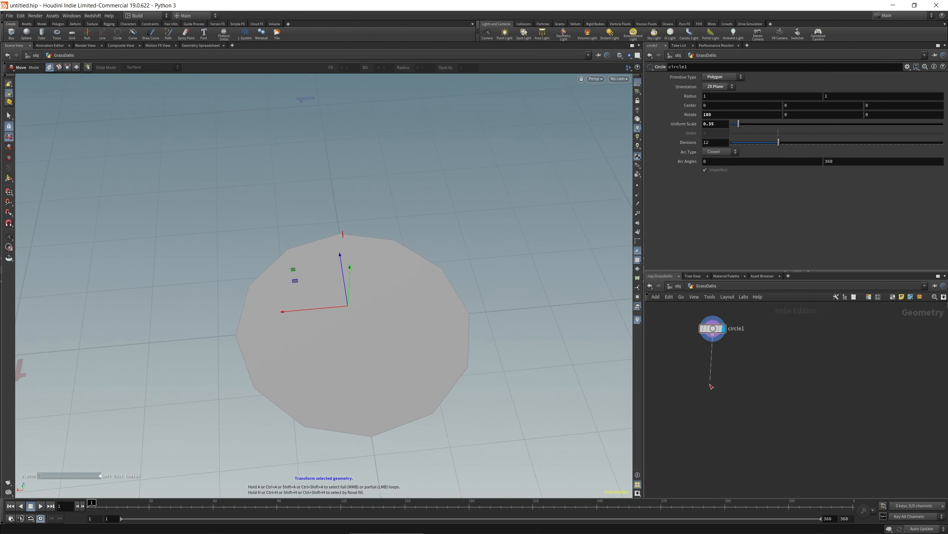
# Add a Scatter and Align node below circle1, display it and align the nodes
pyautogui.press('Tab')
pyautogui.write('scatte')
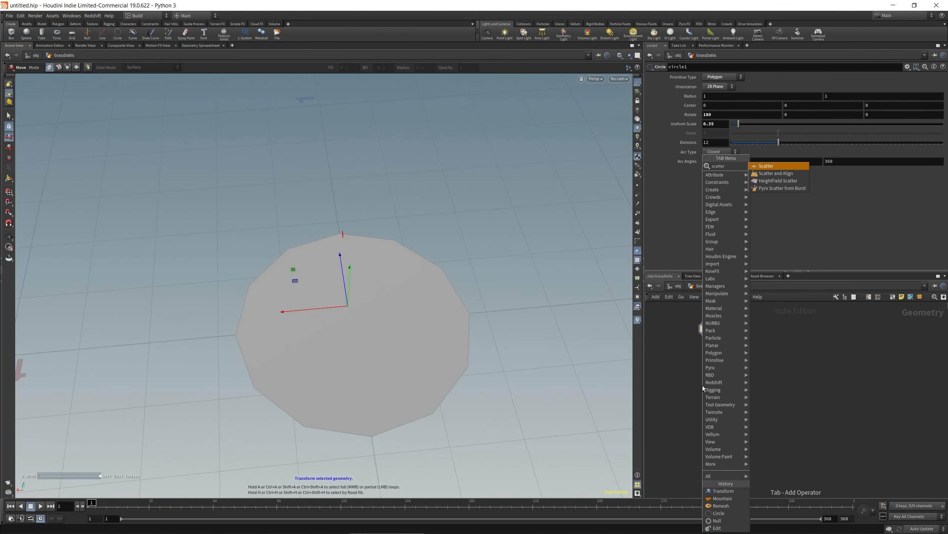
pyautogui.press('Down')
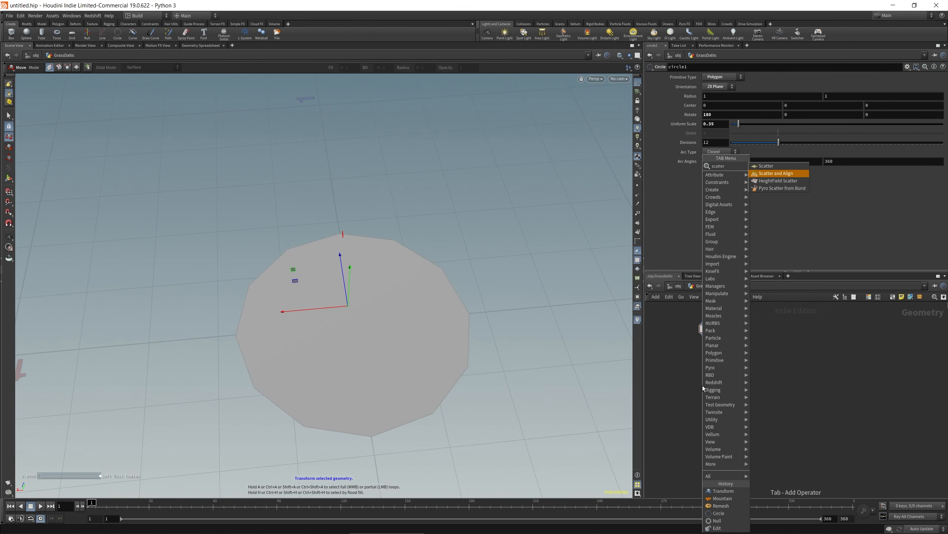
pyautogui.press('Return')
pyautogui.click(703, 385)
pyautogui.click(717, 389)
pyautogui.press('l')
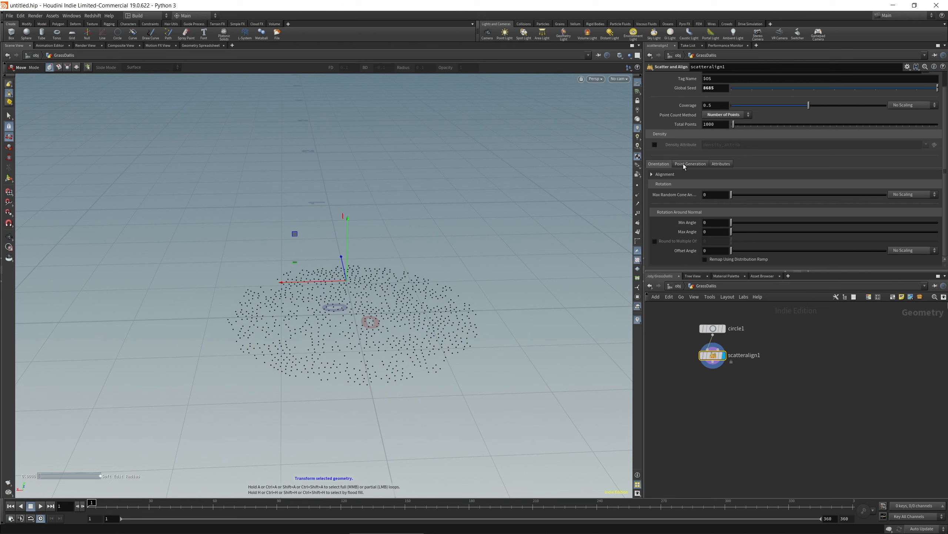
# Lower the relax iterations in scatteralign1's point generation settings to the minimum
pyautogui.click(684, 166)
pyautogui.moveTo(752, 185); pyautogui.dragTo(712, 186)
pyautogui.keyDown('alt'); pyautogui.moveTo(418, 265); pyautogui.dragTo(377, 355); pyautogui.keyUp('alt')
# Add a Null node below scatteralign1 and name it PLACEMENTS
pyautogui.write('null')
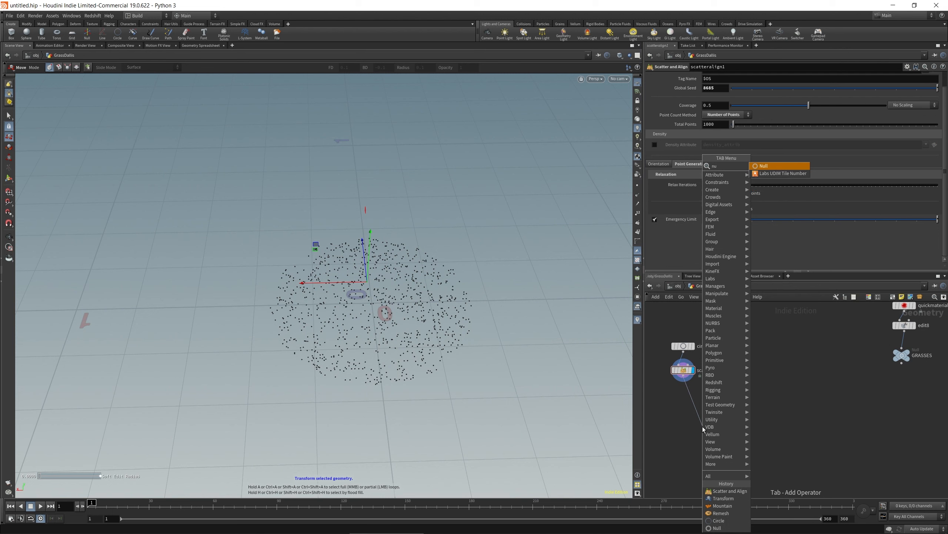
pyautogui.press('Return')
pyautogui.click(702, 426)
pyautogui.write('PLACEMENTS')
pyautogui.press('Return')
# Add a Copy to Points node that copies GRASSES onto PLACEMENTS and display its result
pyautogui.press('Tab')
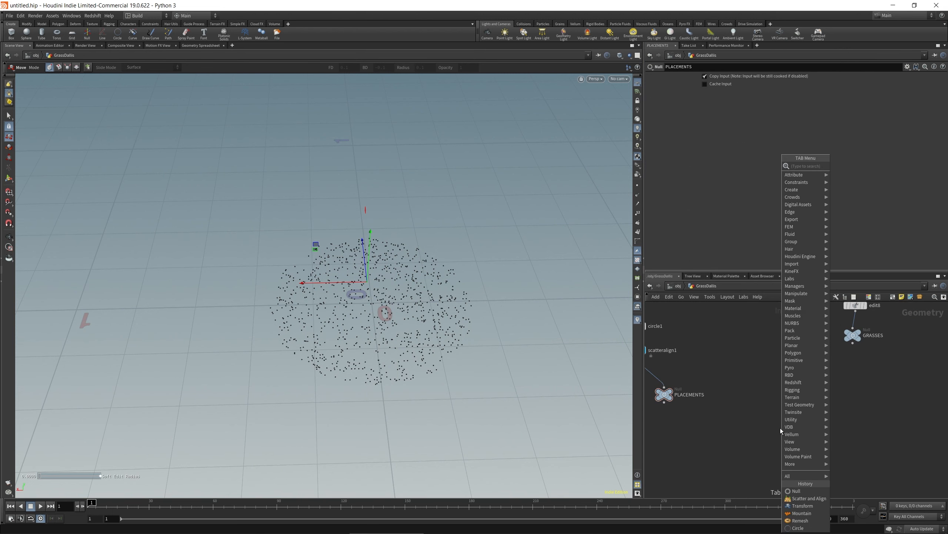
pyautogui.write('cop')
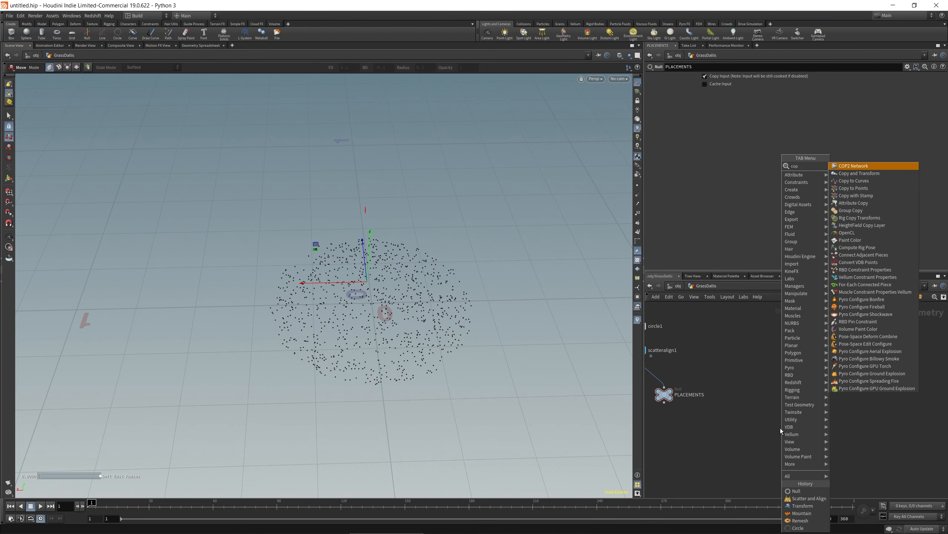
pyautogui.press('Return')
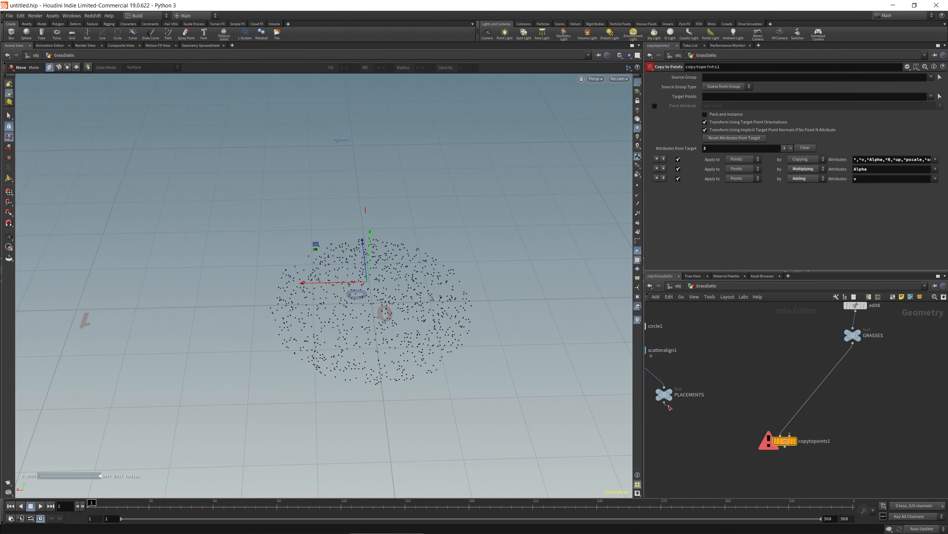
pyautogui.moveTo(665, 403); pyautogui.dragTo(790, 434)
pyautogui.click(795, 441)
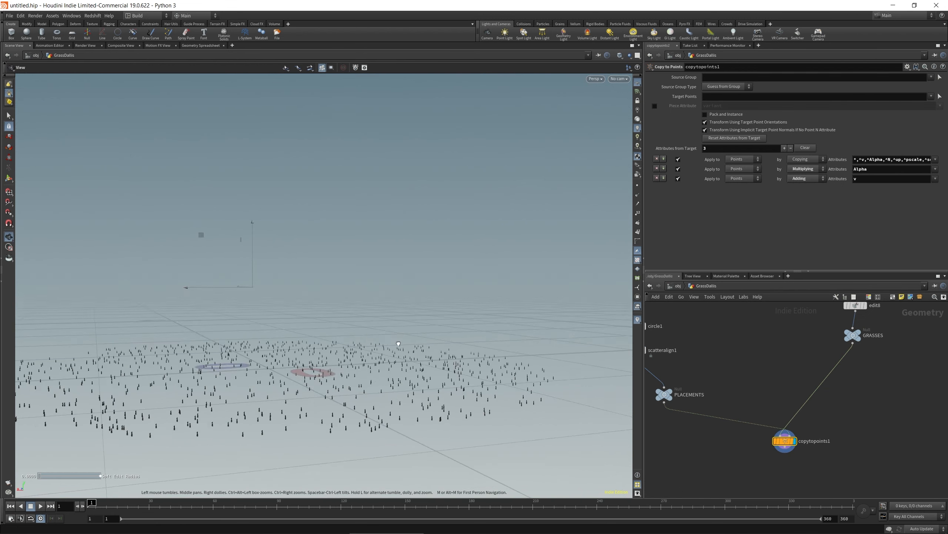
pyautogui.moveTo(399, 343); pyautogui.dragTo(463, 338)
# Insert an Attribute Randomize node between scatteralign1 and PLACEMENTS, lining up the nodes
pyautogui.moveTo(840, 402); pyautogui.dragTo(944, 386, button='middle')
pyautogui.moveTo(769, 380); pyautogui.dragTo(738, 361)
pyautogui.click(739, 332)
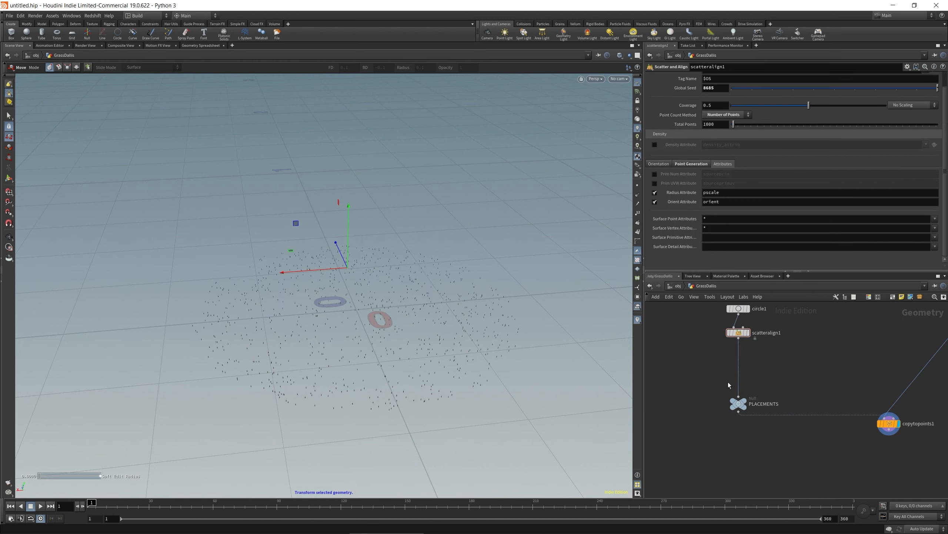
pyautogui.press('Tab')
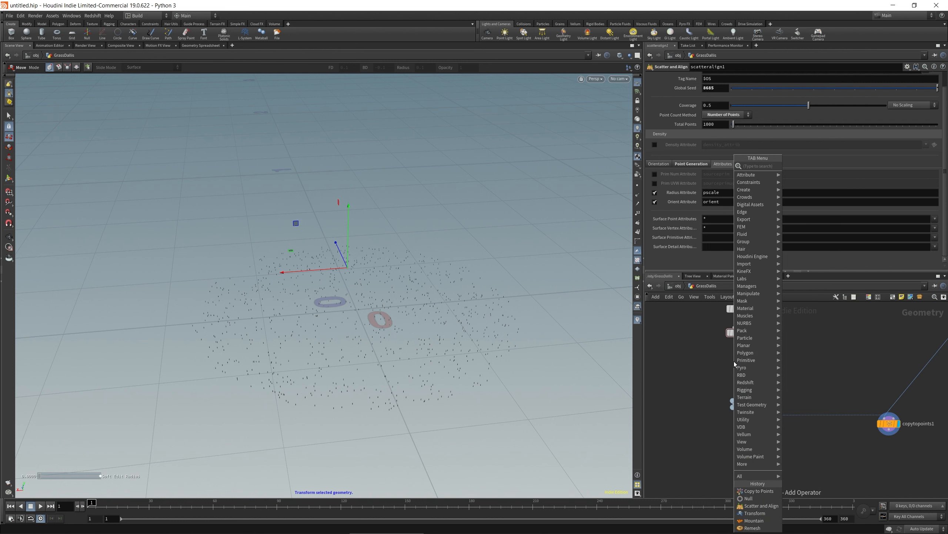
pyautogui.write('attribrand')
pyautogui.press('Return')
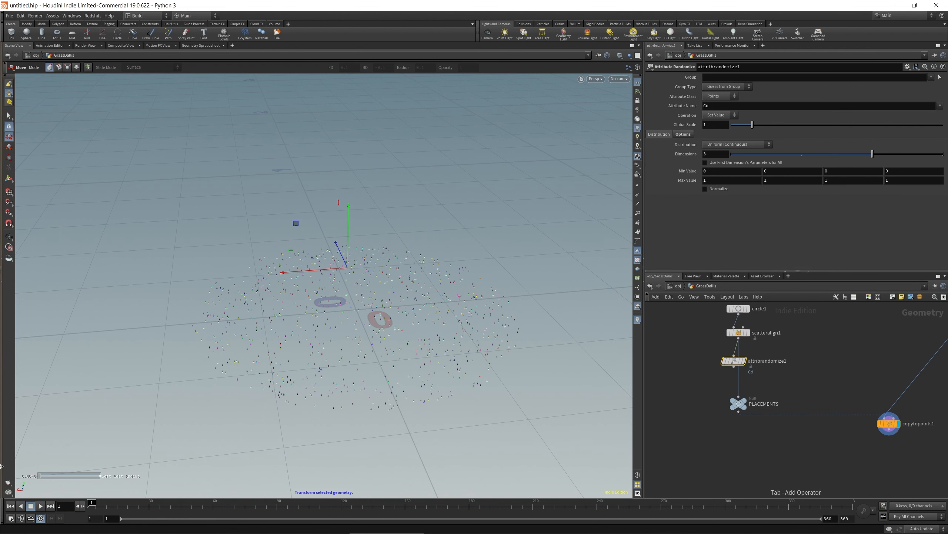
pyautogui.click(738, 362)
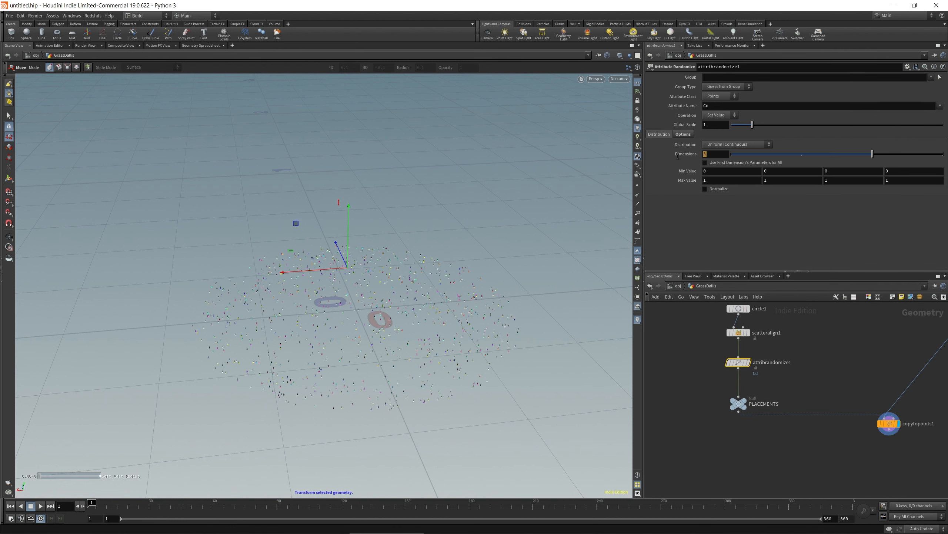
# Make attribrandomize1 randomize pscale with 1 dimension and a minimum value of .5
pyautogui.press('Return')
pyautogui.doubleClick(714, 109)
pyautogui.write('pscale')
pyautogui.press('Return')
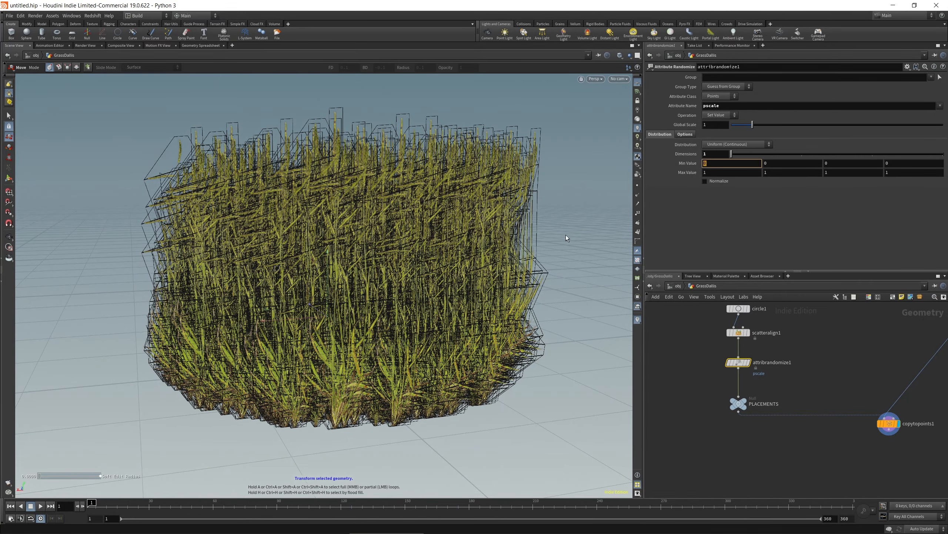
pyautogui.write('.5')
pyautogui.press('Return')
pyautogui.press('Escape')
pyautogui.moveTo(504, 259); pyautogui.dragTo(482, 282)
pyautogui.moveTo(808, 385); pyautogui.dragTo(804, 399, button='middle')
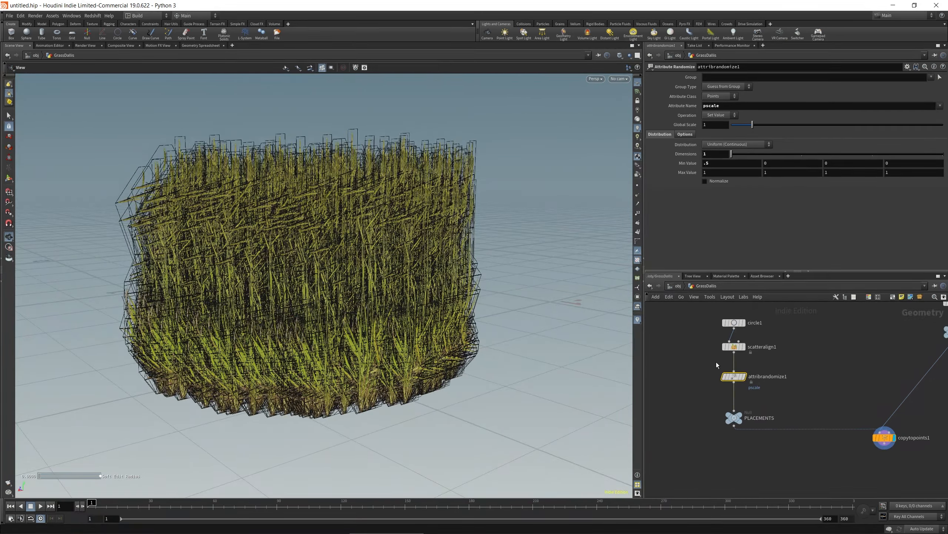
# Reduce the total points in scatteralign1 to 80
pyautogui.click(733, 346)
pyautogui.moveTo(723, 123); pyautogui.dragTo(421, 129, button='middle')
pyautogui.keyDown('alt'); pyautogui.moveTo(468, 299); pyautogui.dragTo(424, 355); pyautogui.keyUp('alt')
pyautogui.keyDown('alt'); pyautogui.moveTo(424, 354); pyautogui.dragTo(373, 359, button='right'); pyautogui.keyUp('alt')
pyautogui.moveTo(373, 359)
pyautogui.keyDown('alt'); pyautogui.mouseDown()
pyautogui.moveTo(388, 332)
pyautogui.moveTo(368, 359)
pyautogui.moveTo(398, 424)
pyautogui.moveTo(374, 370)
pyautogui.mouseUp(); pyautogui.keyUp('alt')
pyautogui.moveTo(813, 335)
pyautogui.mouseDown(button='middle')
pyautogui.moveTo(674, 359)
pyautogui.moveTo(663, 388)
pyautogui.moveTo(758, 311)
pyautogui.moveTo(817, 327)
pyautogui.mouseUp(button='middle')
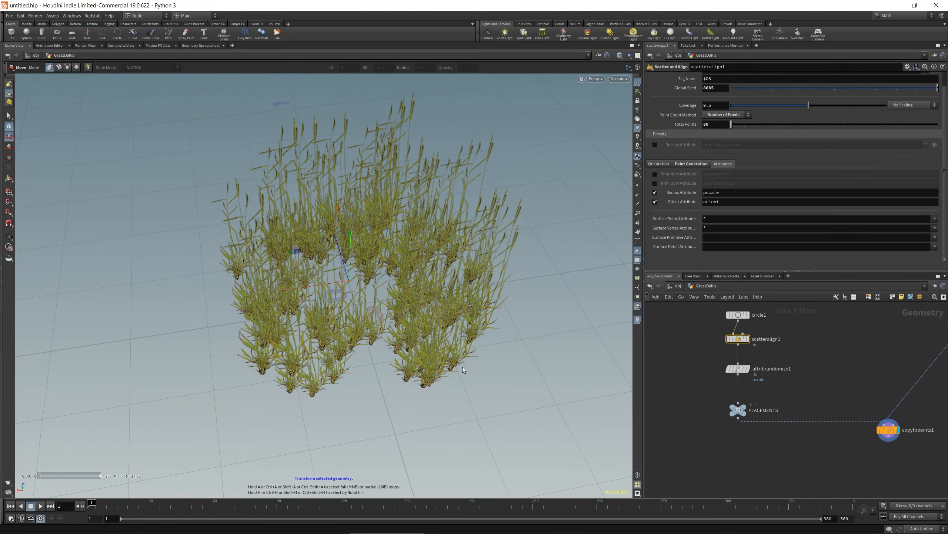
# Insert a second Attribute Randomize node below attribrandomize1 and set its attribute name to variant
pyautogui.moveTo(903, 318); pyautogui.dragTo(706, 419, button='middle')
pyautogui.moveTo(719, 324); pyautogui.dragTo(690, 392, button='middle')
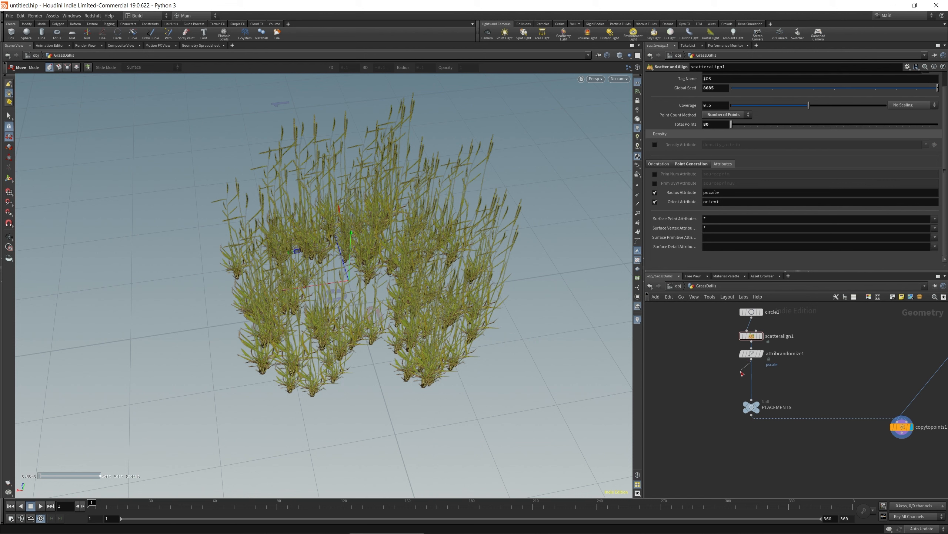
pyautogui.moveTo(742, 373); pyautogui.dragTo(738, 378)
pyautogui.write('att')
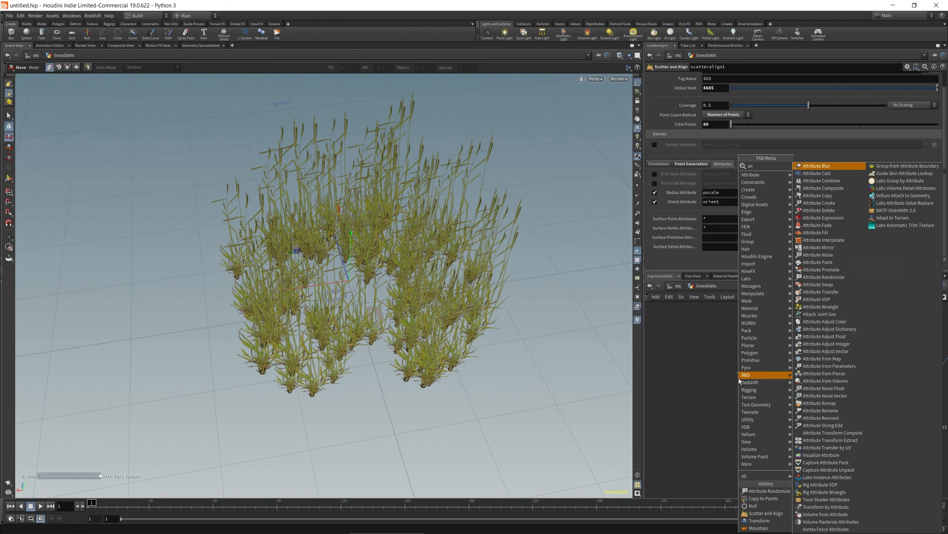
pyautogui.write('r ran')
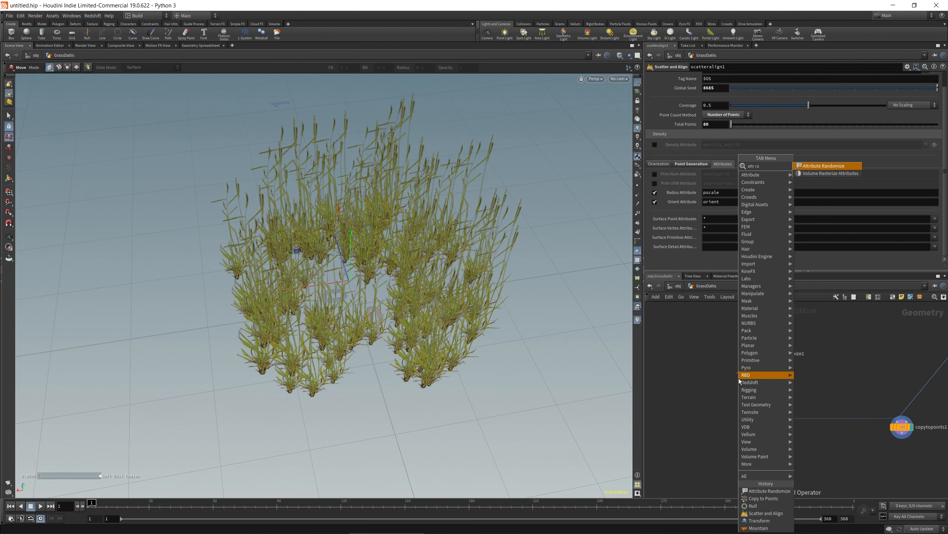
pyautogui.press('Return')
pyautogui.moveTo(719, 105); pyautogui.dragTo(556, 136)
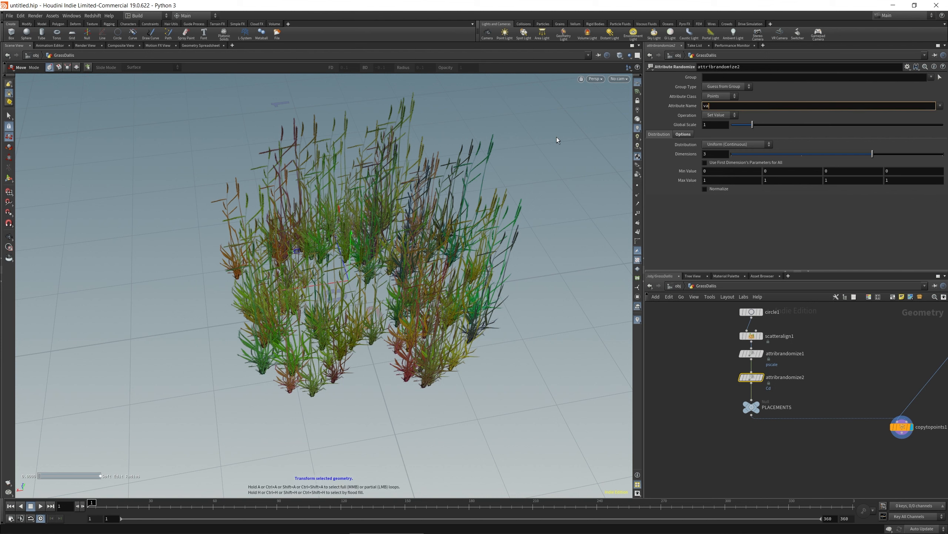
pyautogui.write('variant')
pyautogui.press('Return')
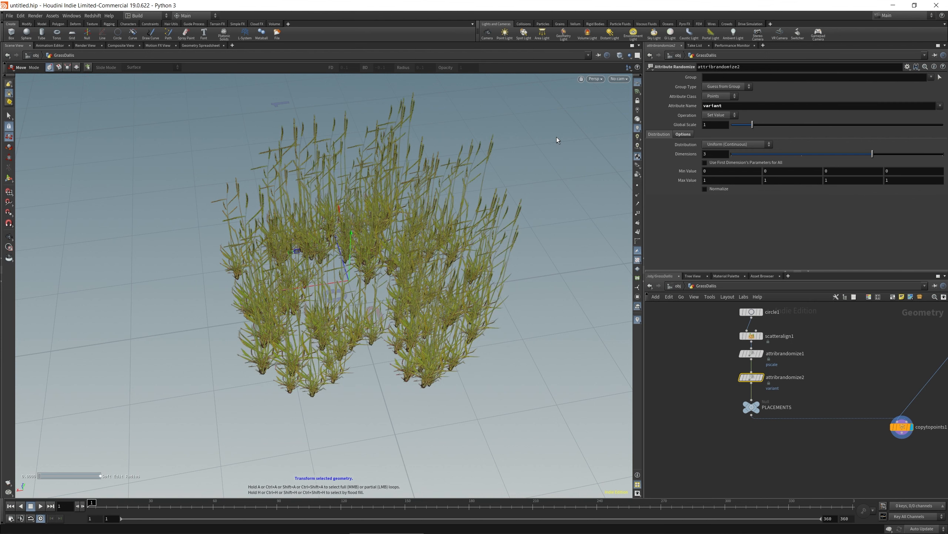
# Enable the Piece Attribute on copytopoints1 with the attribute variant
pyautogui.click(902, 426)
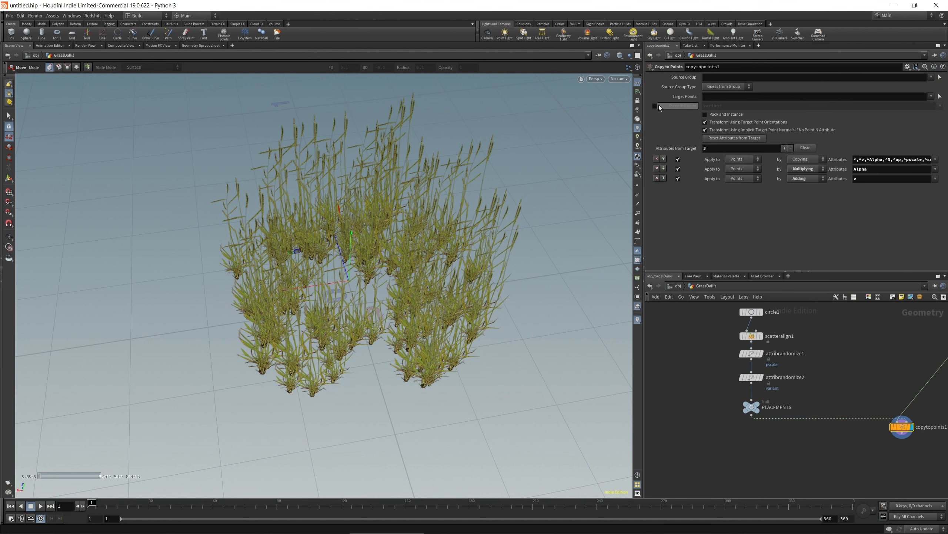
pyautogui.click(656, 106)
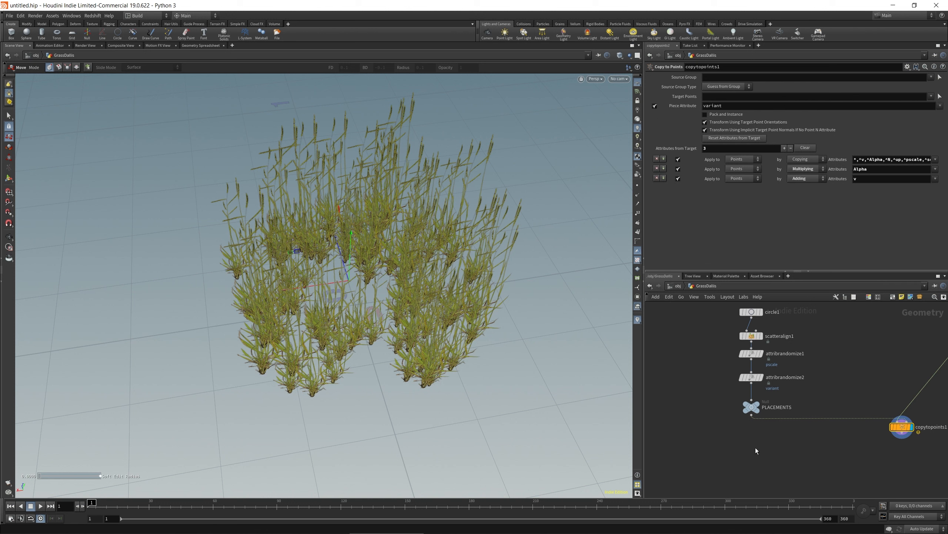
# Set attribrandomize2's maximum value to 6 and switch its distribution to Uniform (Discrete)
pyautogui.moveTo(760, 456); pyautogui.dragTo(751, 490, button='middle')
pyautogui.click(742, 411)
pyautogui.click(723, 179)
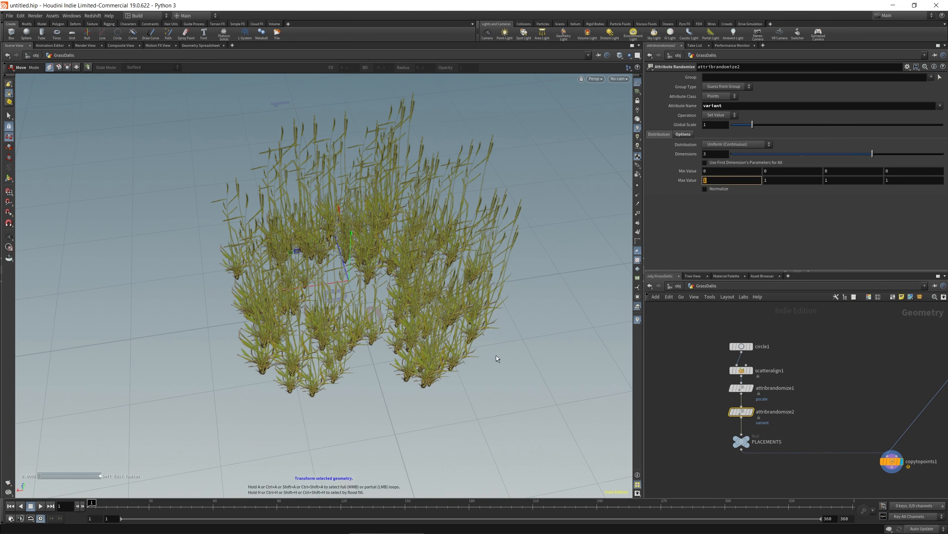
pyautogui.write('6')
pyautogui.press('Return')
pyautogui.click(736, 144)
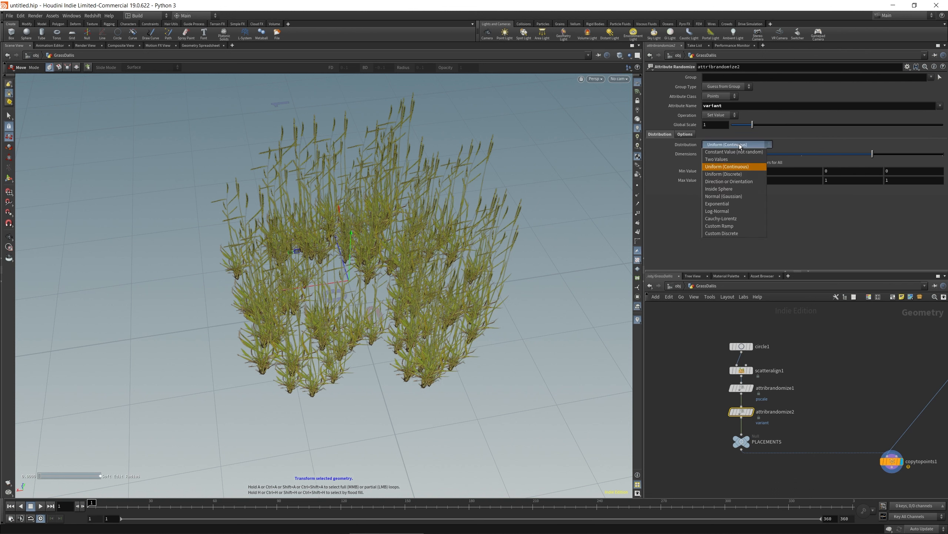
pyautogui.click(747, 174)
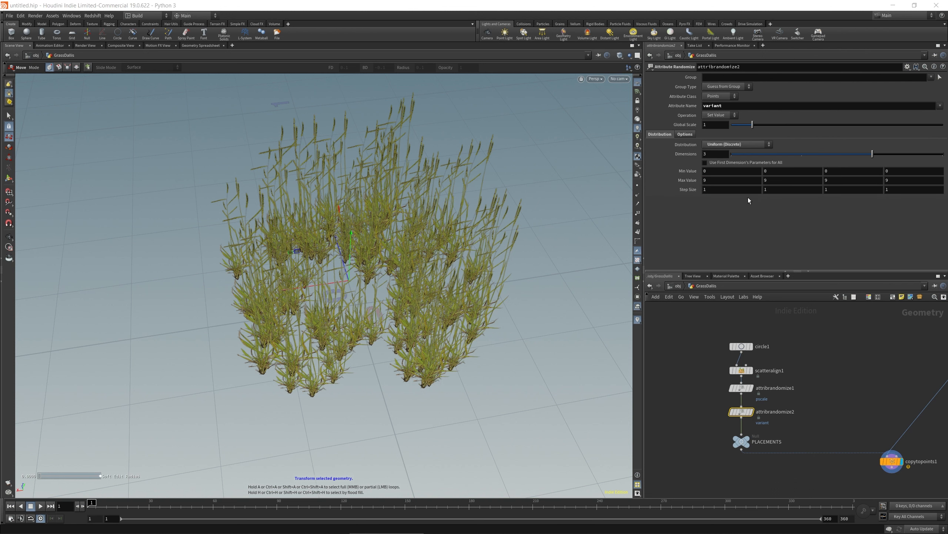
# Set attribrandomize2's discrete maximum value to 6 and its dimensions to 1
pyautogui.moveTo(711, 180); pyautogui.dragTo(671, 192)
pyautogui.write('6')
pyautogui.press('Return')
pyautogui.moveTo(711, 154); pyautogui.dragTo(595, 175)
pyautogui.write('1')
pyautogui.press('Return')
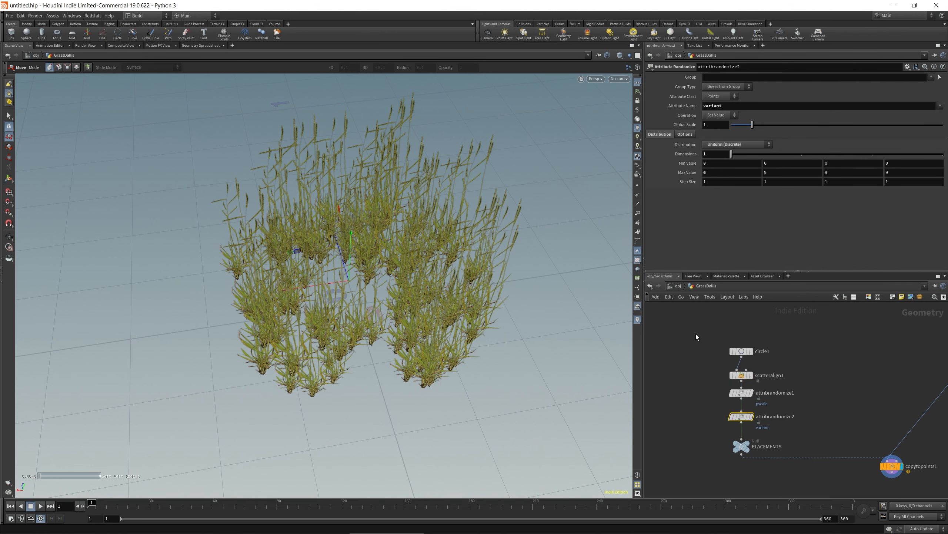
# Move the nodes above attribrandomize2 up and insert an Attribute Create node between attribrandomize1 and attribrandomize2
pyautogui.moveTo(679, 331); pyautogui.dragTo(735, 338)
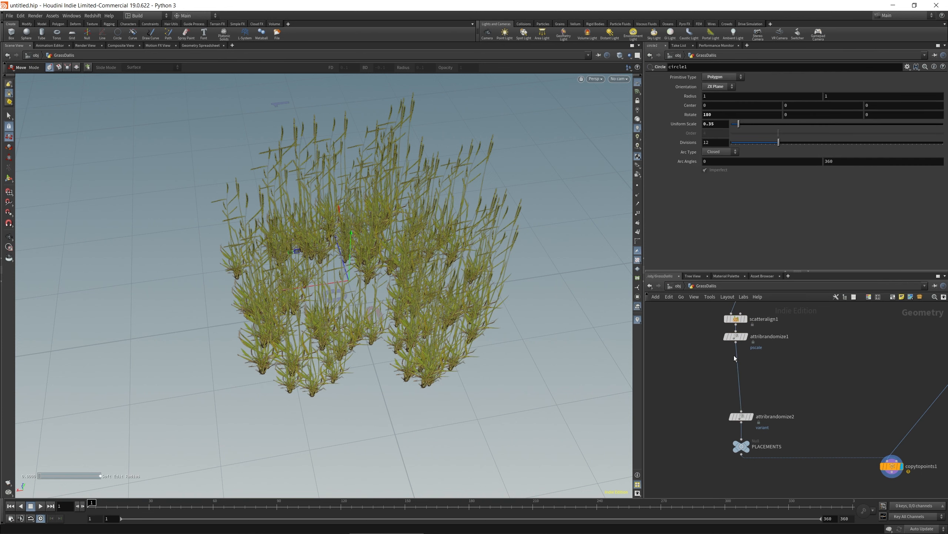
pyautogui.press('Tab')
pyautogui.moveTo(733, 382)
pyautogui.write('create')
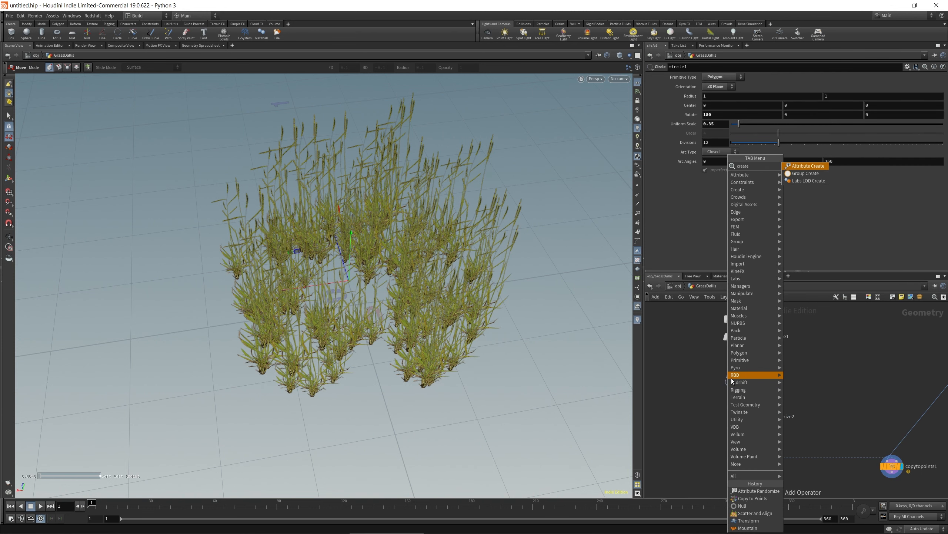
pyautogui.press('Return')
pyautogui.click(732, 381)
pyautogui.moveTo(727, 386); pyautogui.dragTo(743, 387)
# Make the new Attribute Create node define a Point attribute named variant of type Integer
pyautogui.doubleClick(766, 115)
pyautogui.write('variant')
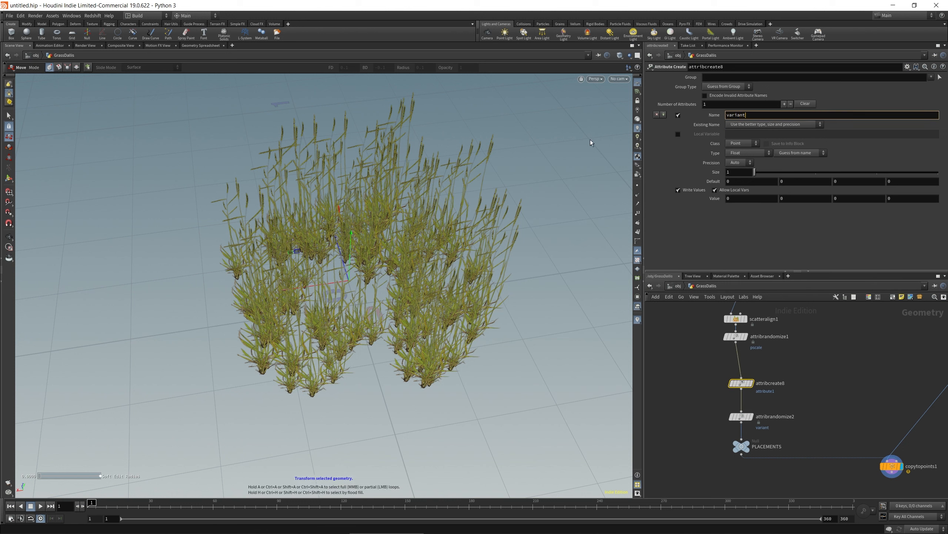
pyautogui.press('Return')
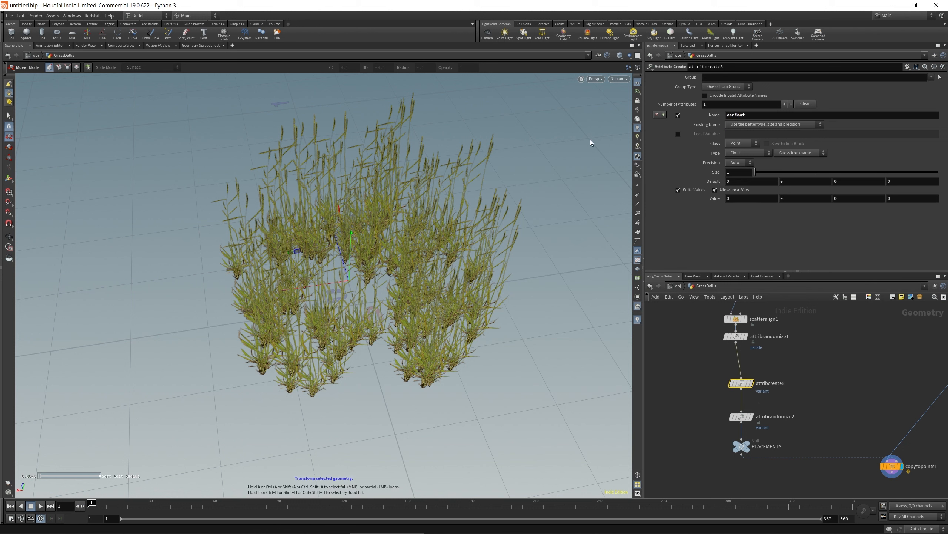
pyautogui.click(741, 143)
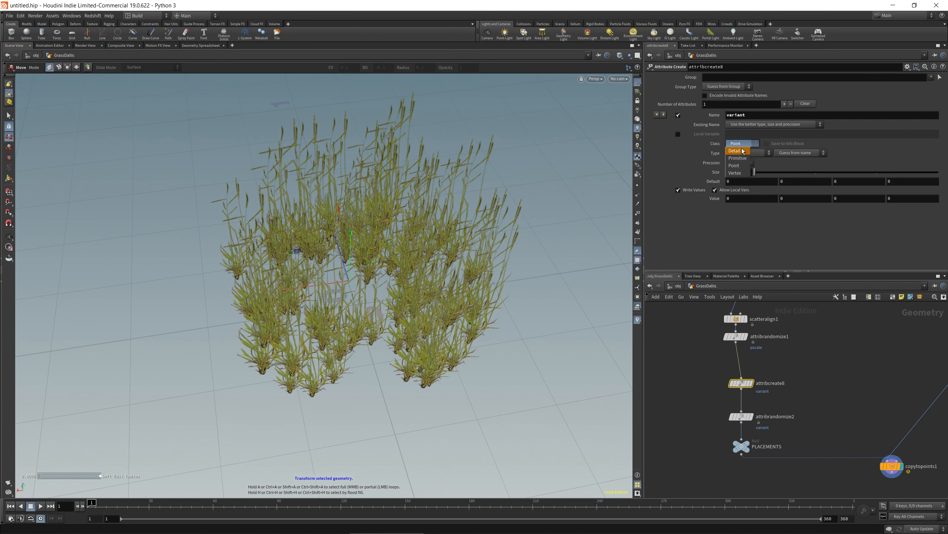
pyautogui.click(734, 165)
pyautogui.click(745, 153)
pyautogui.click(743, 169)
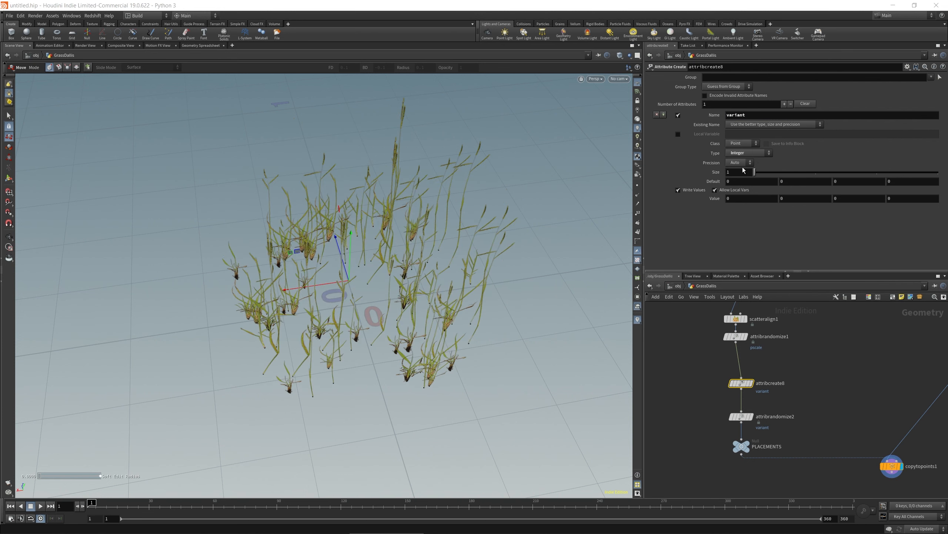
# Set scatteralign1's max random cone angle to 10.3 and its max angle around the normal to 360
pyautogui.keyDown('alt'); pyautogui.moveTo(373, 295); pyautogui.dragTo(355, 278); pyautogui.keyUp('alt')
pyautogui.keyDown('alt'); pyautogui.moveTo(355, 277); pyautogui.dragTo(375, 312, button='right'); pyautogui.keyUp('alt')
pyautogui.keyDown('alt'); pyautogui.moveTo(375, 311); pyautogui.dragTo(465, 392); pyautogui.keyUp('alt')
pyautogui.moveTo(843, 325); pyautogui.dragTo(839, 361, button='middle')
pyautogui.click(731, 355)
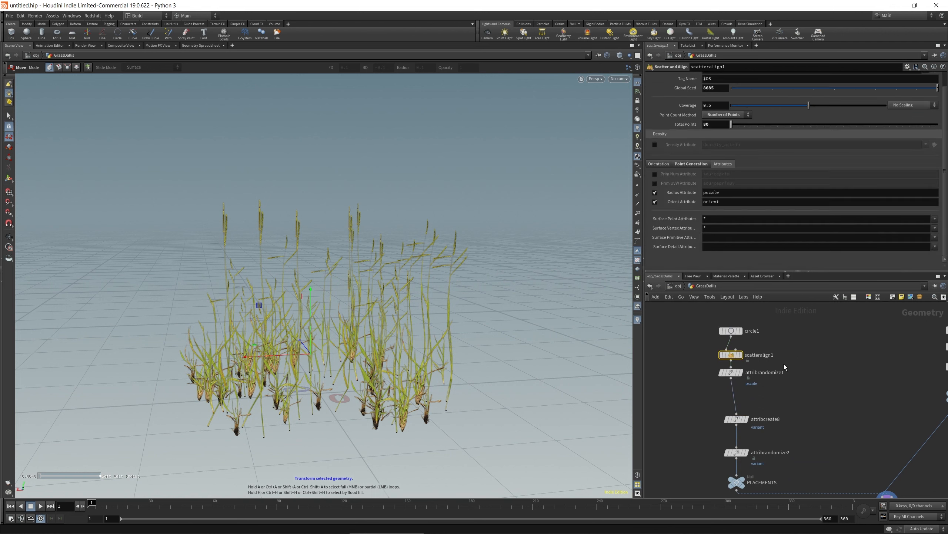
pyautogui.click(659, 165)
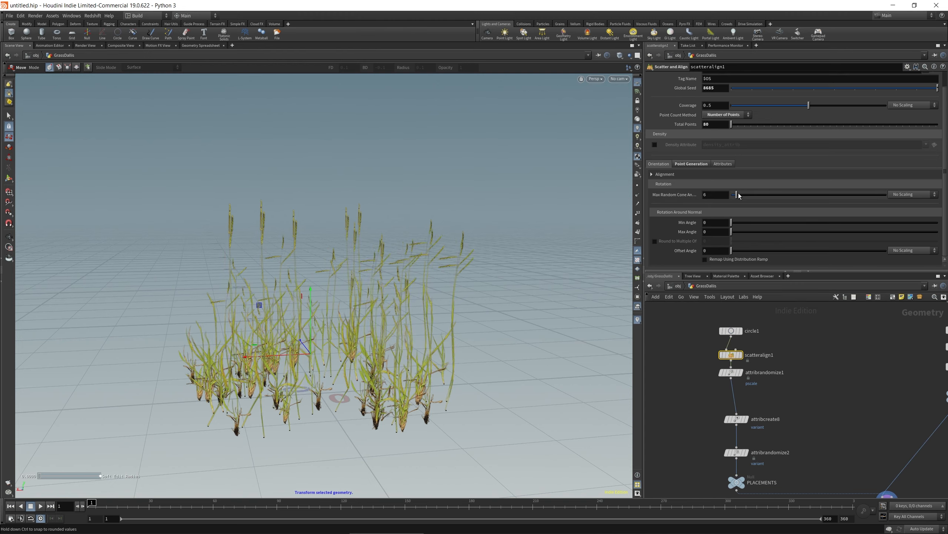
pyautogui.moveTo(735, 195); pyautogui.dragTo(740, 194)
pyautogui.keyDown('alt'); pyautogui.moveTo(519, 332); pyautogui.dragTo(317, 332); pyautogui.keyUp('alt')
pyautogui.moveTo(732, 223); pyautogui.dragTo(937, 232)
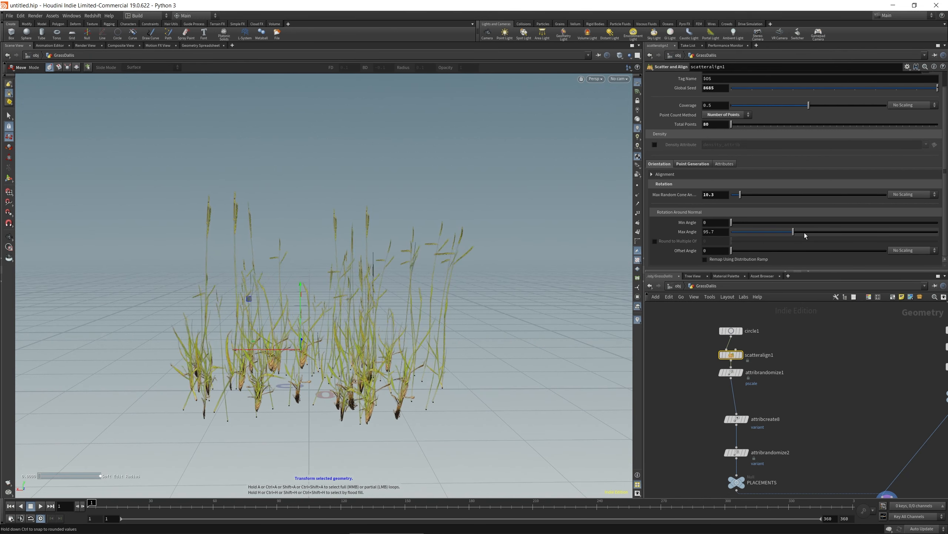
# Try 3412 and 500 total points in scatteralign1 to compare the grass density
pyautogui.keyDown('alt'); pyautogui.moveTo(453, 309); pyautogui.dragTo(519, 325); pyautogui.keyUp('alt')
pyautogui.moveTo(737, 127); pyautogui.dragTo(739, 127)
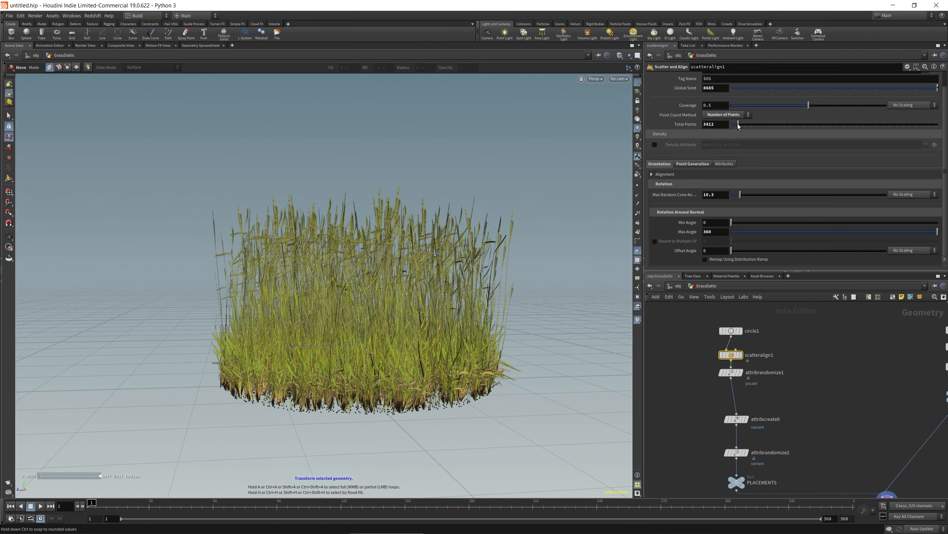
pyautogui.moveTo(270, 323); pyautogui.dragTo(366, 293)
pyautogui.press('t')
pyautogui.click(721, 127)
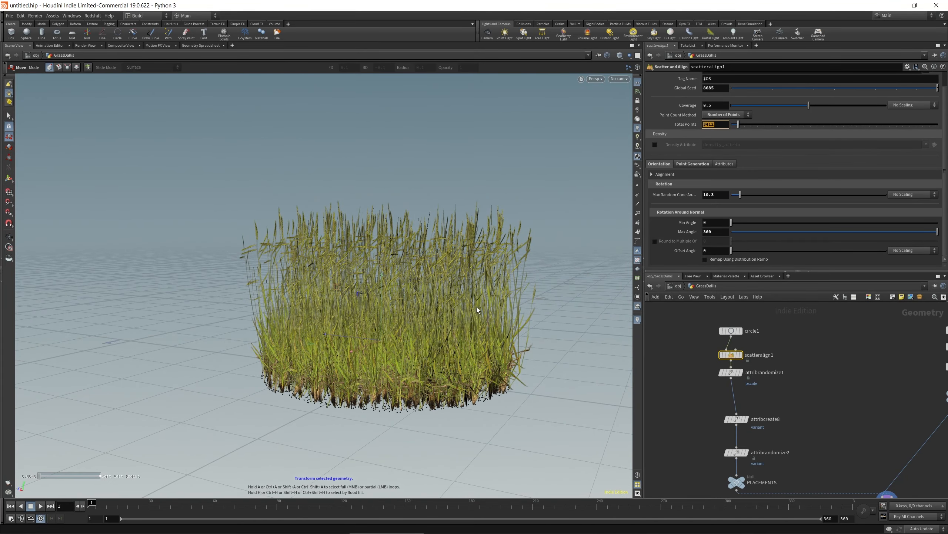
pyautogui.write('500')
pyautogui.press('Return')
pyautogui.press('Escape')
pyautogui.moveTo(477, 307); pyautogui.dragTo(504, 346)
# Set scatteralign1's total points to 1000, trying 100 first
pyautogui.moveTo(724, 125); pyautogui.dragTo(600, 154)
pyautogui.write('100')
pyautogui.press('Return')
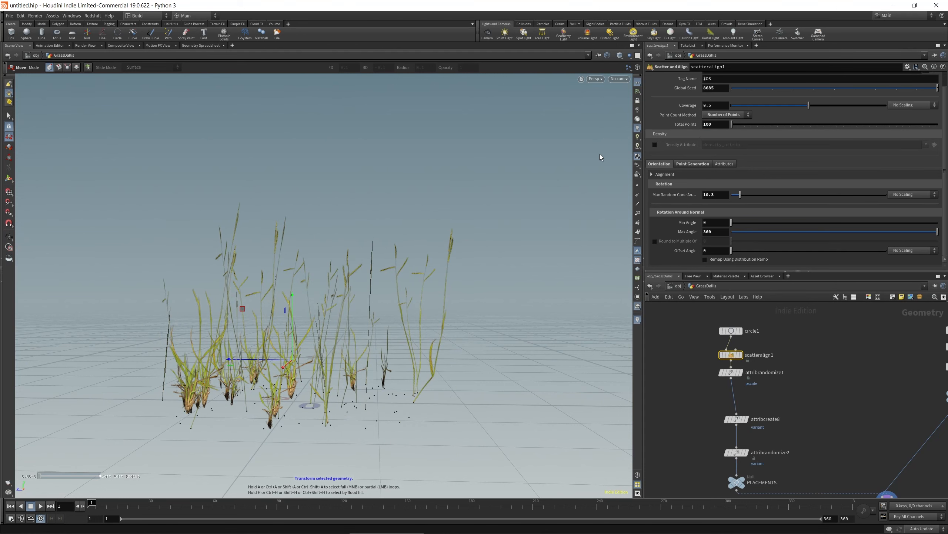
pyautogui.click(706, 126)
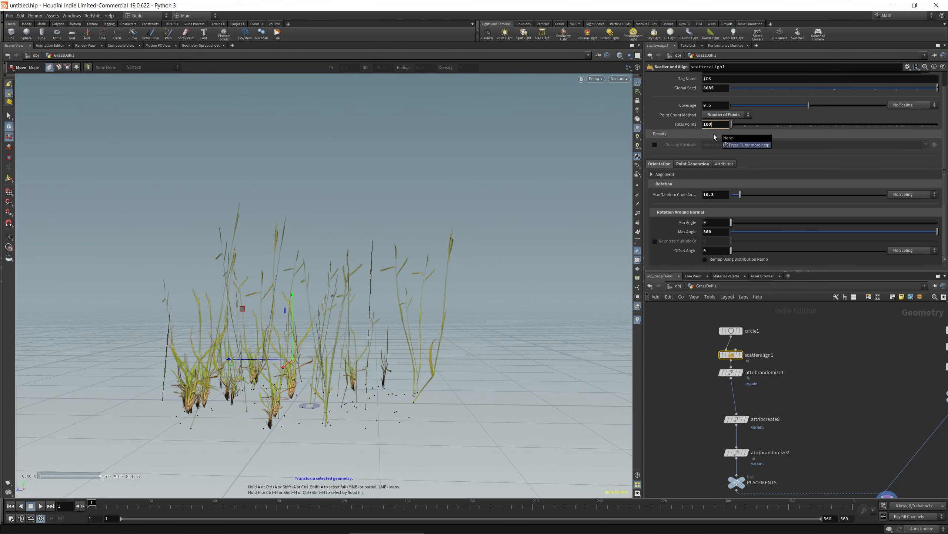
pyautogui.write('0')
pyautogui.press('Return')
pyautogui.moveTo(399, 317); pyautogui.dragTo(314, 341)
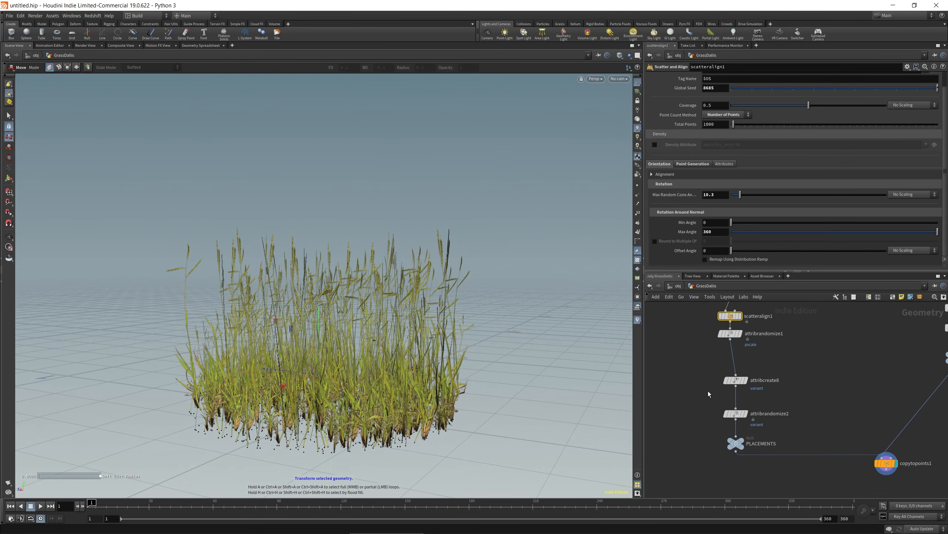
# Set attribrandomize1's minimum pscale value to 0.29 and inspect the grass patch from several angles
pyautogui.click(730, 350)
pyautogui.moveTo(722, 164)
pyautogui.mouseDown(button='middle')
pyautogui.moveTo(722, 175)
pyautogui.moveTo(646, 179)
pyautogui.moveTo(737, 172)
pyautogui.mouseUp(button='middle')
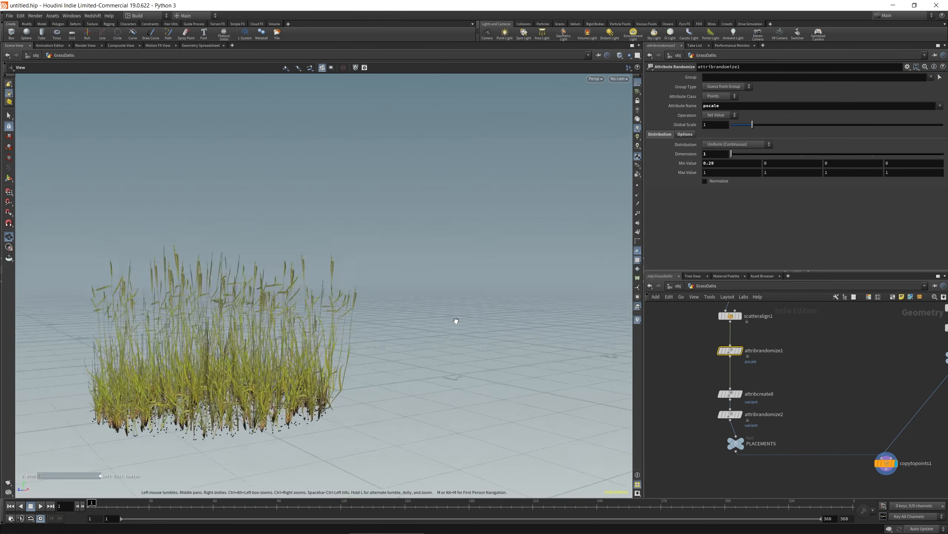
pyautogui.moveTo(456, 321); pyautogui.dragTo(430, 389)
pyautogui.moveTo(430, 389); pyautogui.dragTo(460, 388, button='right')
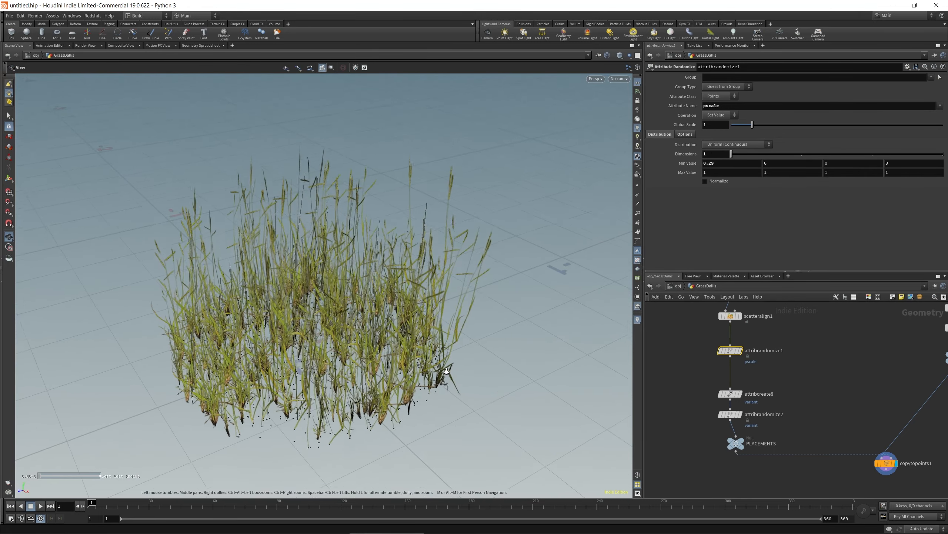
pyautogui.moveTo(460, 389); pyautogui.dragTo(343, 361)
pyautogui.moveTo(343, 361); pyautogui.dragTo(374, 367, button='middle')
pyautogui.moveTo(375, 367); pyautogui.dragTo(477, 372)
pyautogui.moveTo(477, 372); pyautogui.dragTo(519, 344, button='middle')
pyautogui.moveTo(519, 344); pyautogui.dragTo(467, 344, button='right')
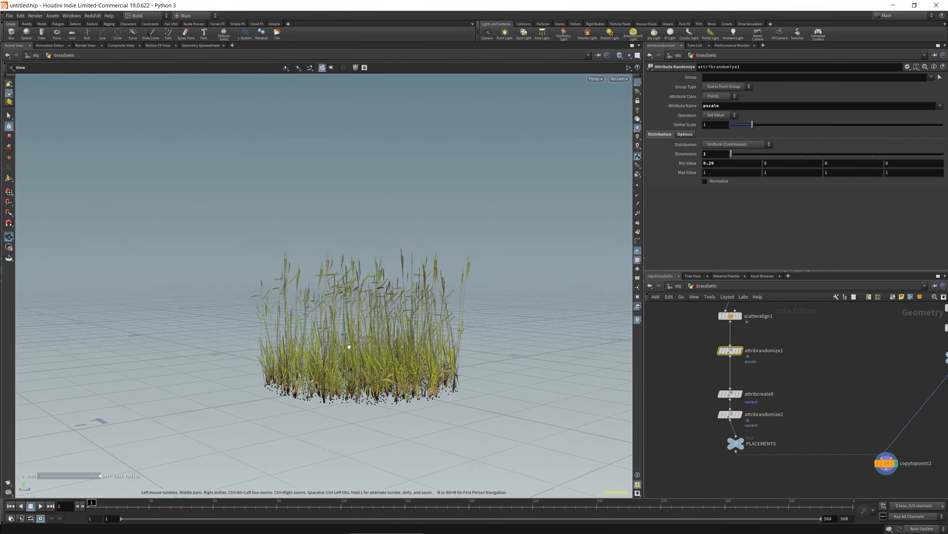
# Tidy the placement node chain and move PLACEMENTS down to leave room below attribrandomize2
pyautogui.moveTo(721, 442); pyautogui.dragTo(707, 389, button='middle')
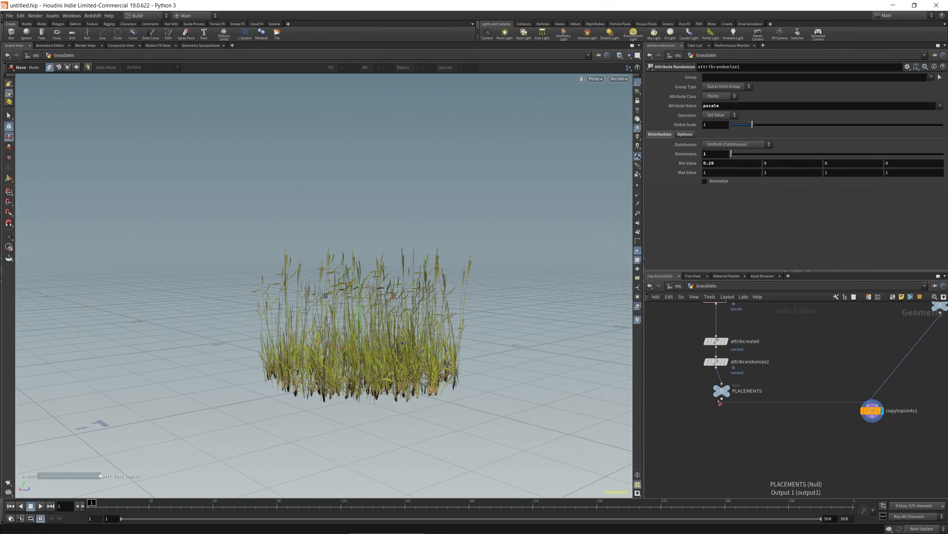
pyautogui.moveTo(689, 391); pyautogui.dragTo(682, 431, button='middle')
pyautogui.moveTo(685, 425); pyautogui.dragTo(712, 319)
pyautogui.moveTo(666, 345); pyautogui.dragTo(709, 358)
pyautogui.click(652, 364)
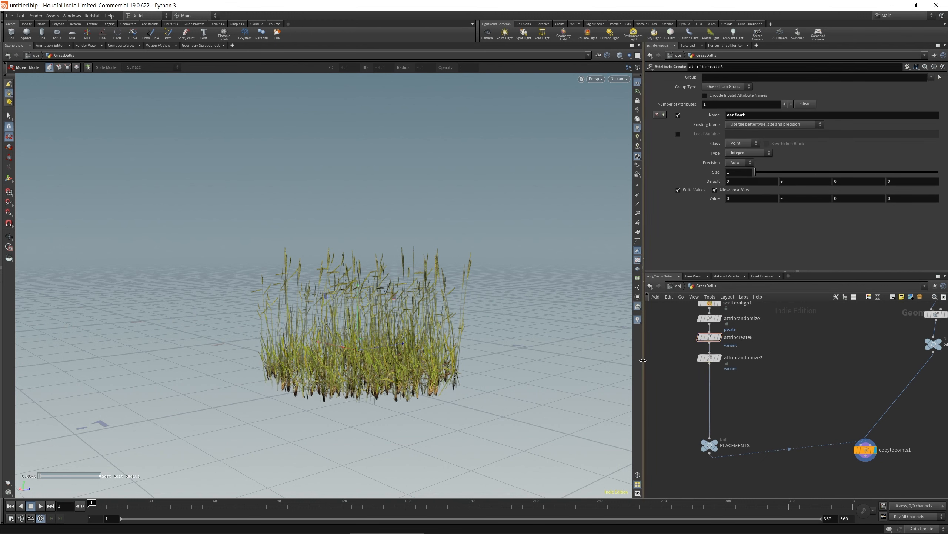
# Insert a Point Wrangle between attribrandomize2 and PLACEMENTS and name it center_pull
pyautogui.press('Tab')
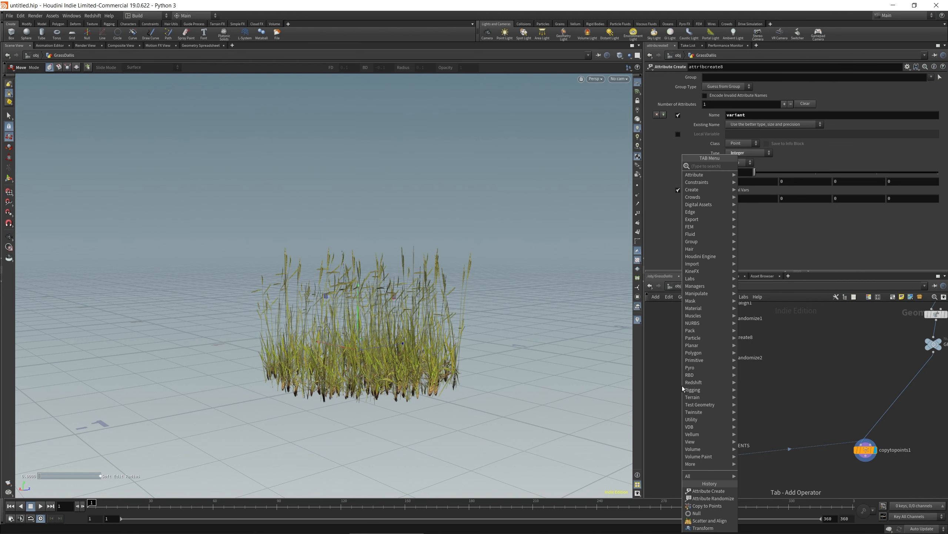
pyautogui.write('powr')
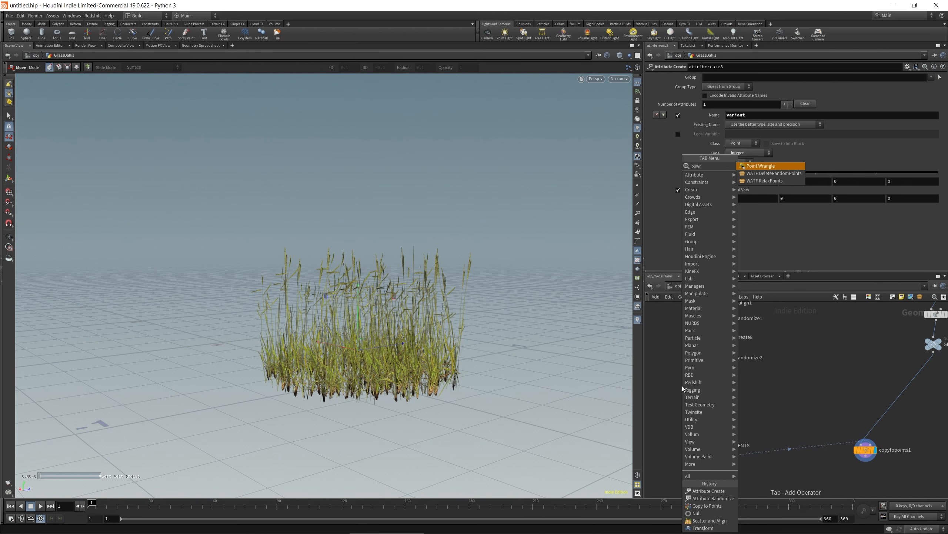
pyautogui.press('Return')
pyautogui.click(710, 396)
pyautogui.write('center_pull')
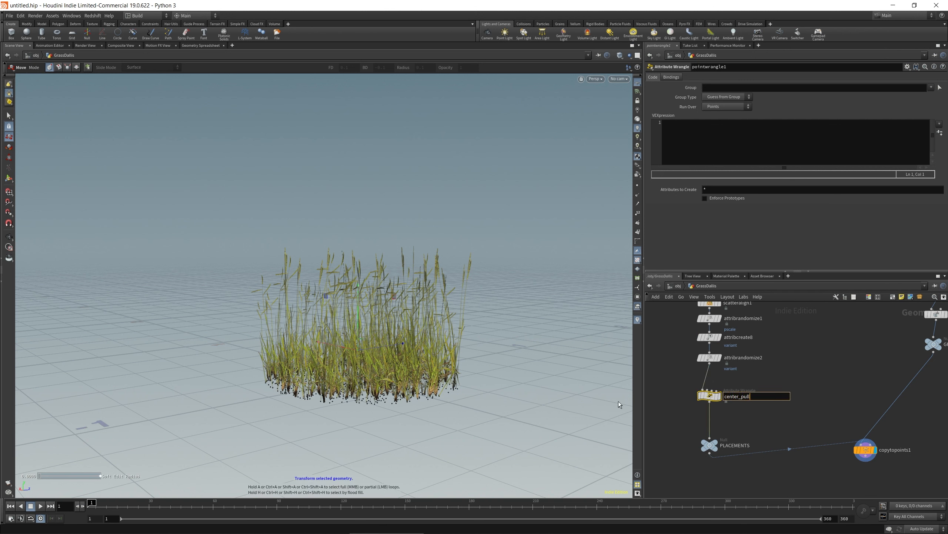
pyautogui.press('Return')
# Write the first line of center_pull's VEX code, declaring the normalized point position: vector npos = normalize(v@P);
pyautogui.click(678, 123)
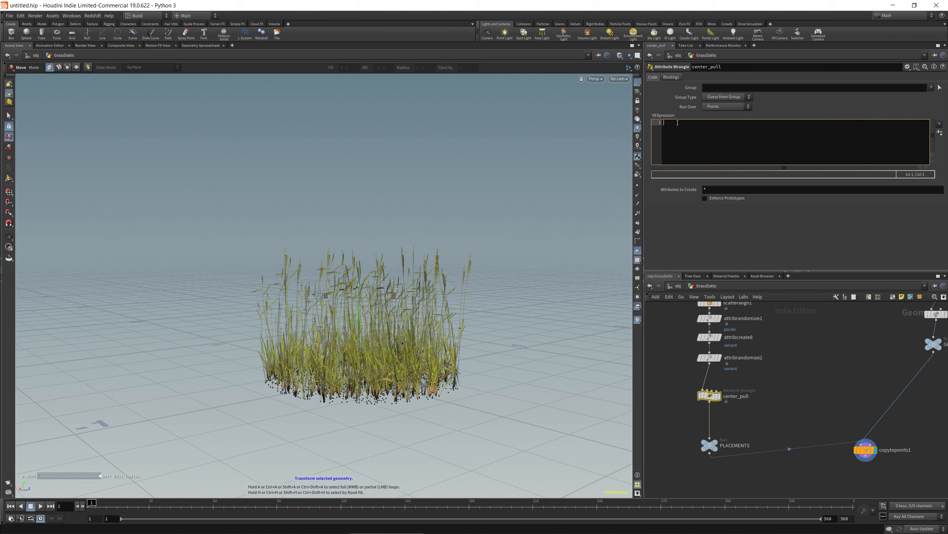
pyautogui.write('vector')
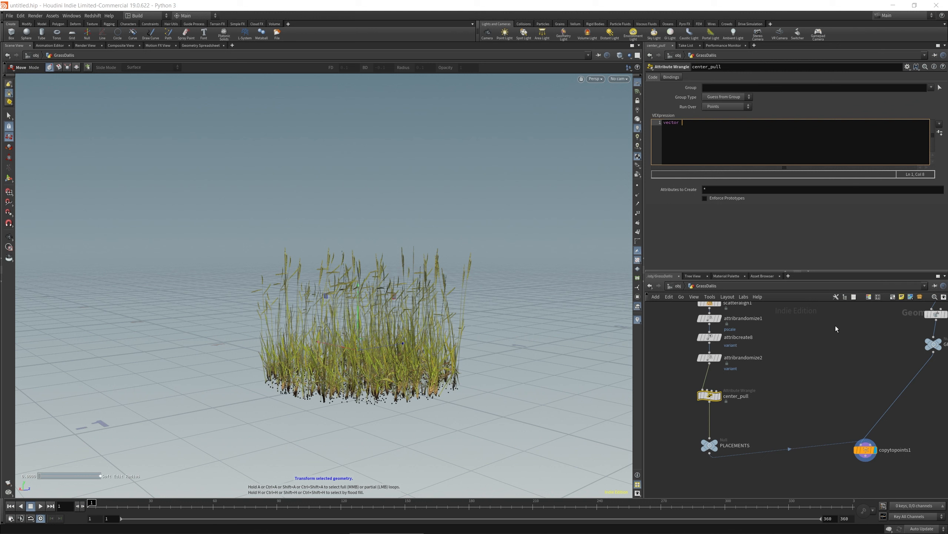
pyautogui.write(' np')
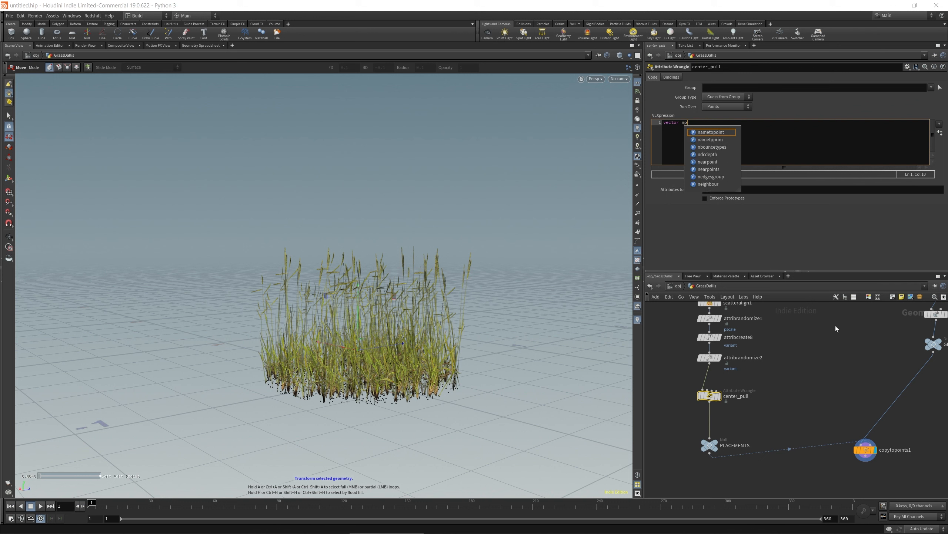
pyautogui.write('os = ')
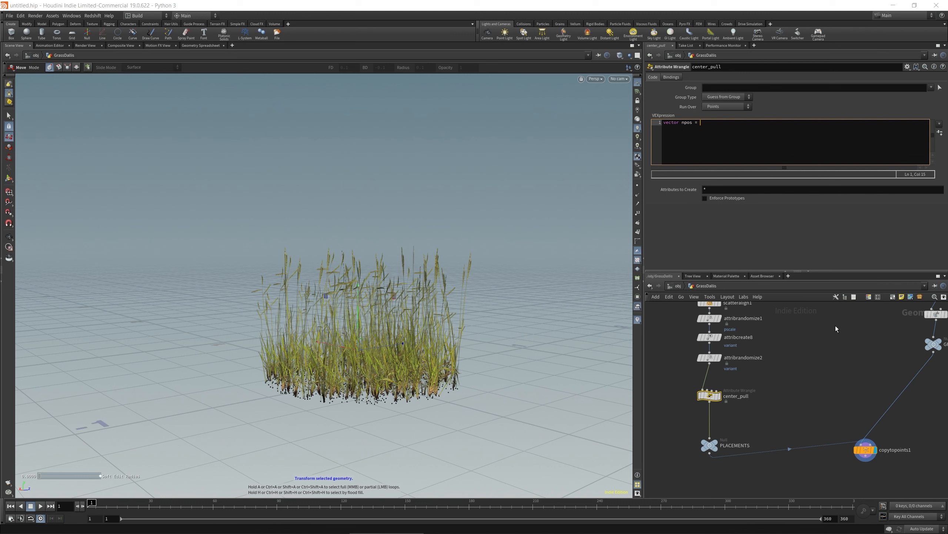
pyautogui.write('norma')
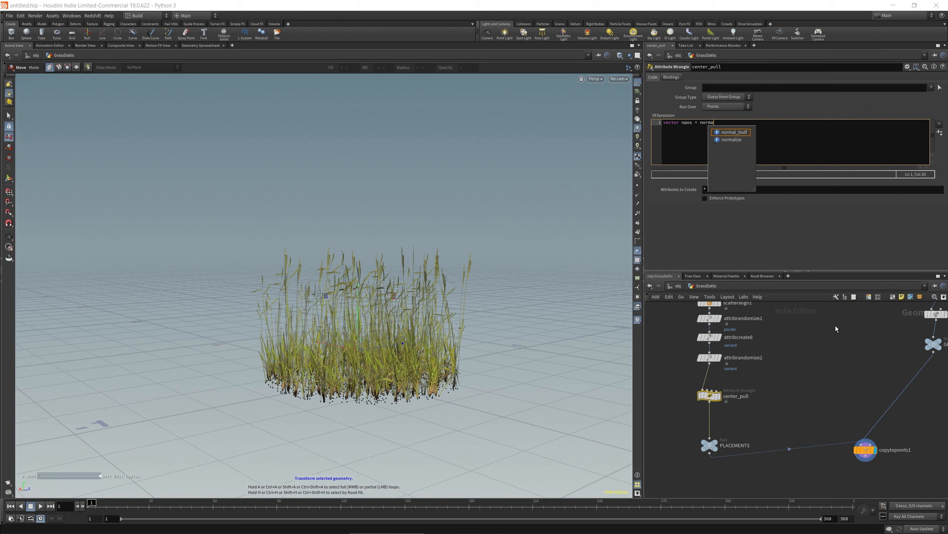
pyautogui.write('(v')
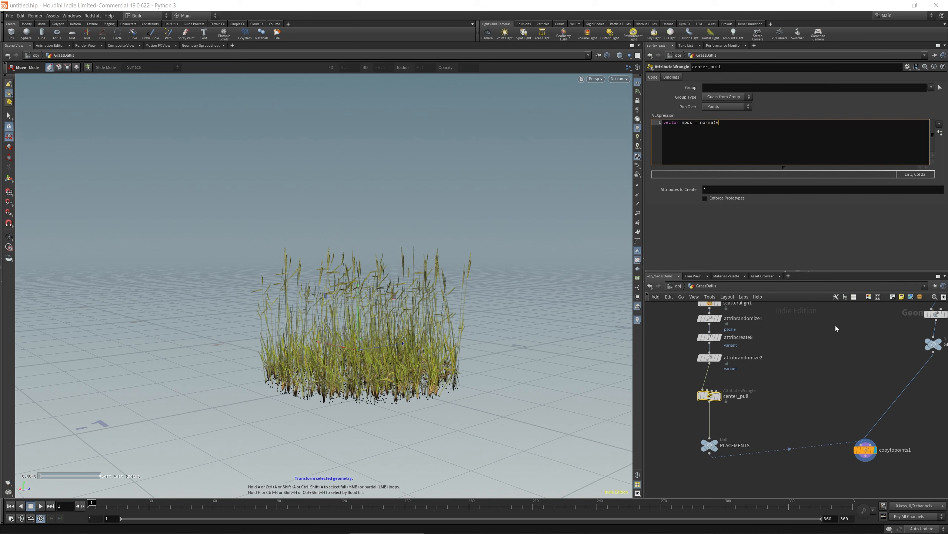
pyautogui.write('@P)')
pyautogui.press('Left')
pyautogui.press('Left')
pyautogui.press('Left')
pyautogui.write('llize')
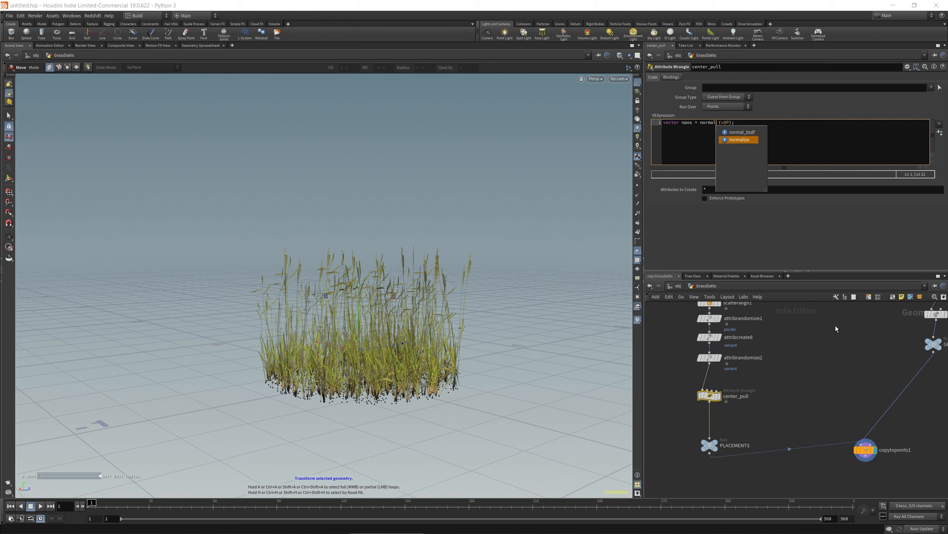
pyautogui.press('Delete')
pyautogui.press('End')
pyautogui.press('Return')
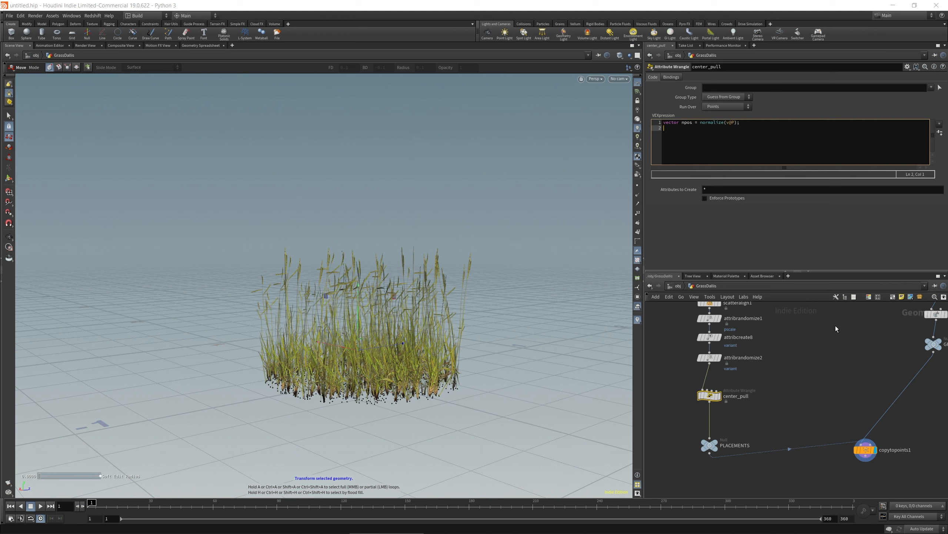
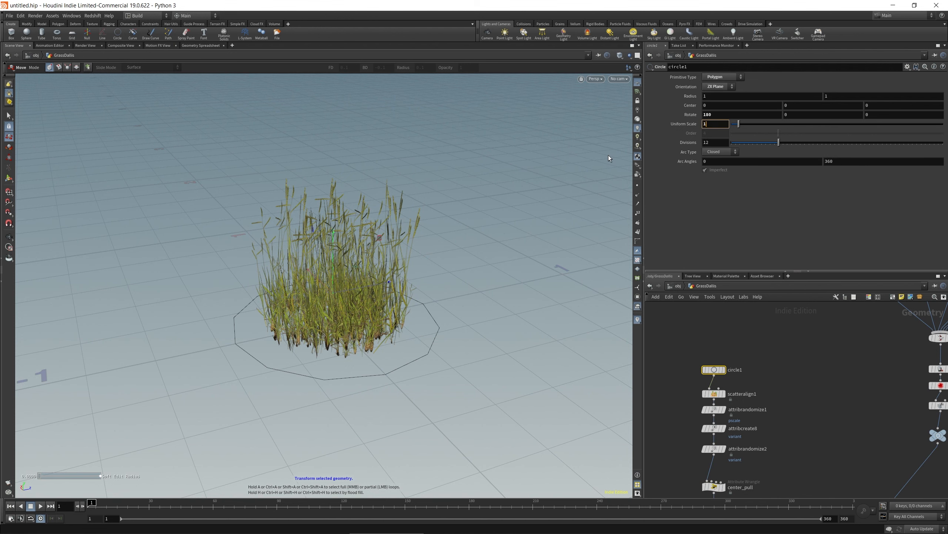
# Undo the last circle1 edit and adjust center_pull's Power while checking the patch's spread from several angles
pyautogui.hotkey('ctrl', 'z')
pyautogui.keyDown('alt'); pyautogui.moveTo(522, 361); pyautogui.dragTo(442, 357, button='right'); pyautogui.keyUp('alt')
pyautogui.keyDown('alt'); pyautogui.moveTo(442, 357); pyautogui.dragTo(433, 294, button='middle'); pyautogui.keyUp('alt')
pyautogui.moveTo(812, 452); pyautogui.dragTo(806, 392, button='middle')
pyautogui.moveTo(681, 412); pyautogui.dragTo(712, 442)
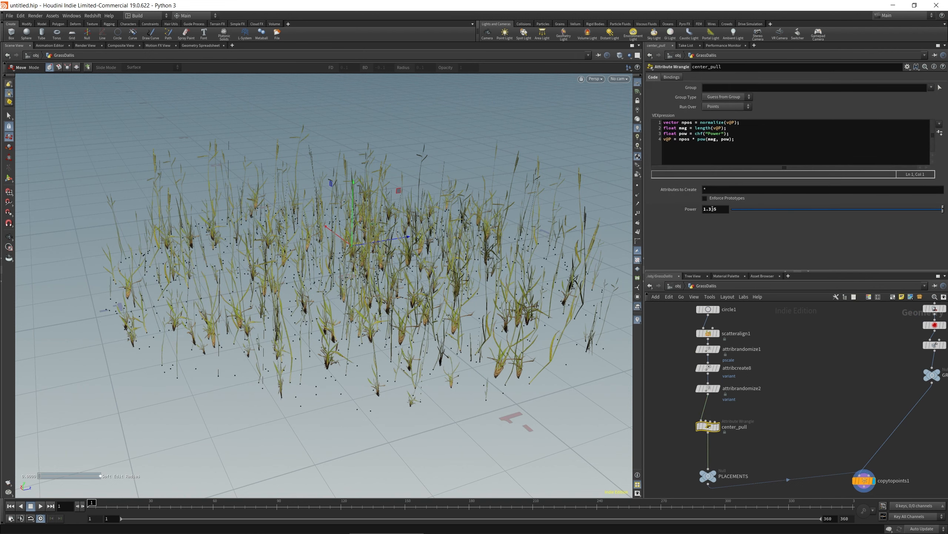
pyautogui.moveTo(736, 222); pyautogui.dragTo(796, 210, button='middle')
pyautogui.keyDown('alt'); pyautogui.moveTo(447, 324); pyautogui.dragTo(459, 305); pyautogui.keyUp('alt')
pyautogui.moveTo(724, 210); pyautogui.dragTo(726, 222, button='middle')
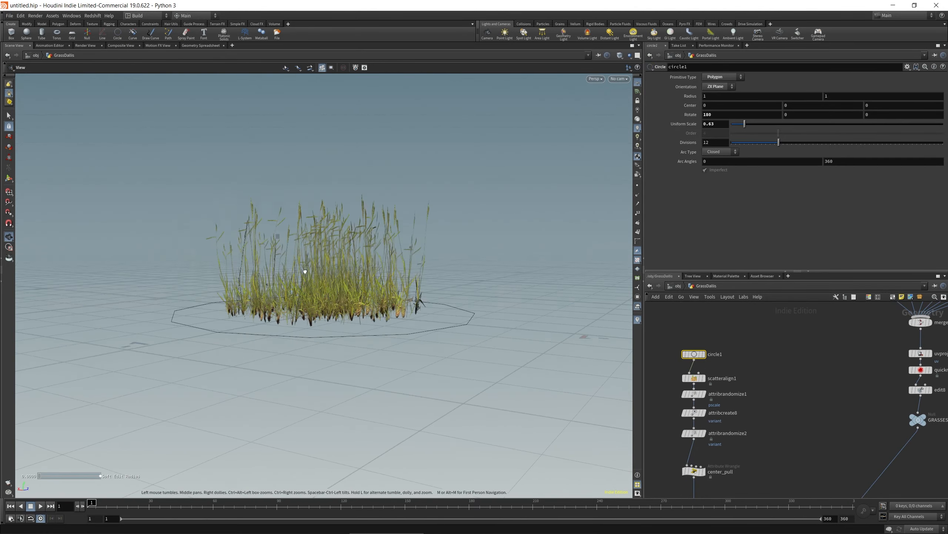
pyautogui.keyDown('alt'); pyautogui.moveTo(485, 299); pyautogui.dragTo(476, 322, button='right'); pyautogui.keyUp('alt')
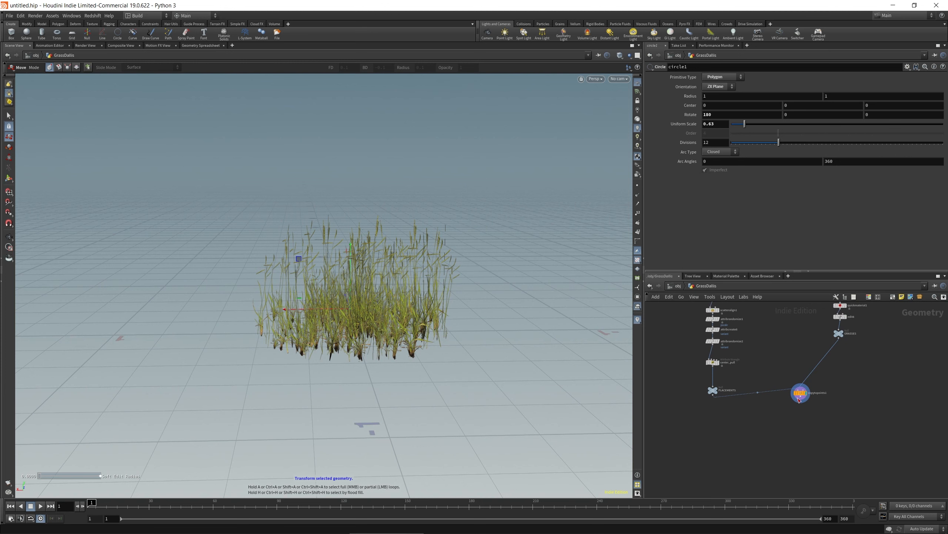
# Add a ROP FBX Output below copytopoints1 and set its output file to GrassDallis-1-001-HR in E:/_WORK_LOCAL_E/UE_WATF/UE_FBX/
pyautogui.scroll(5, 779, 421)
pyautogui.press('Tab')
pyautogui.write('rop')
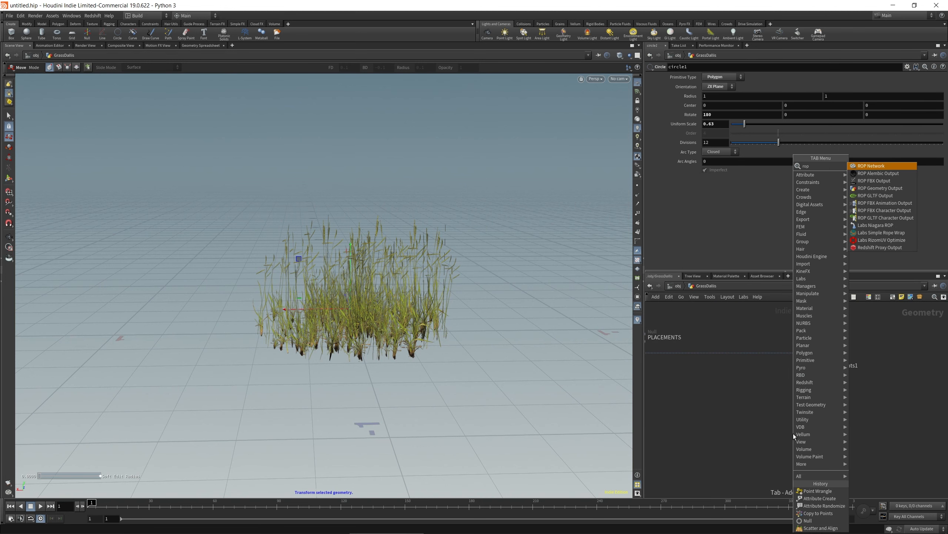
pyautogui.press('Down')
pyautogui.press('Return')
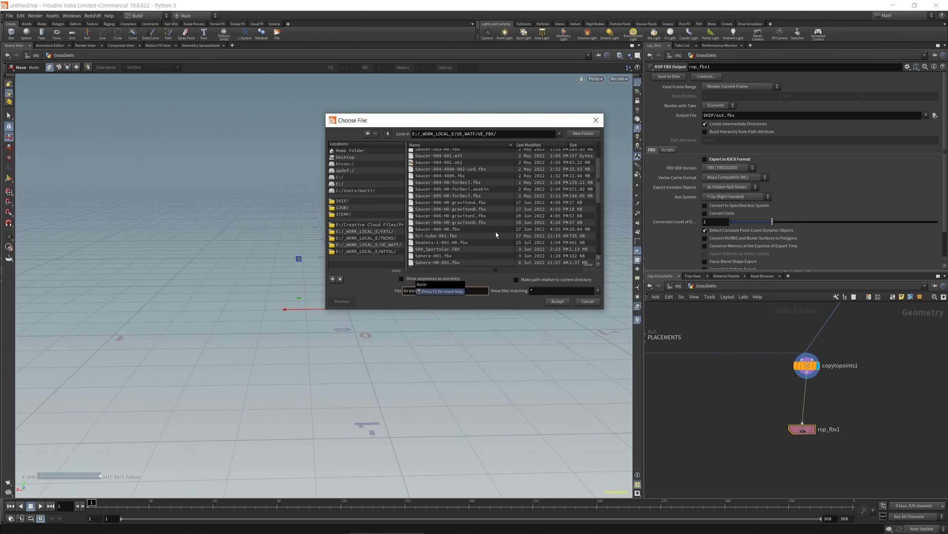
pyautogui.click(558, 301)
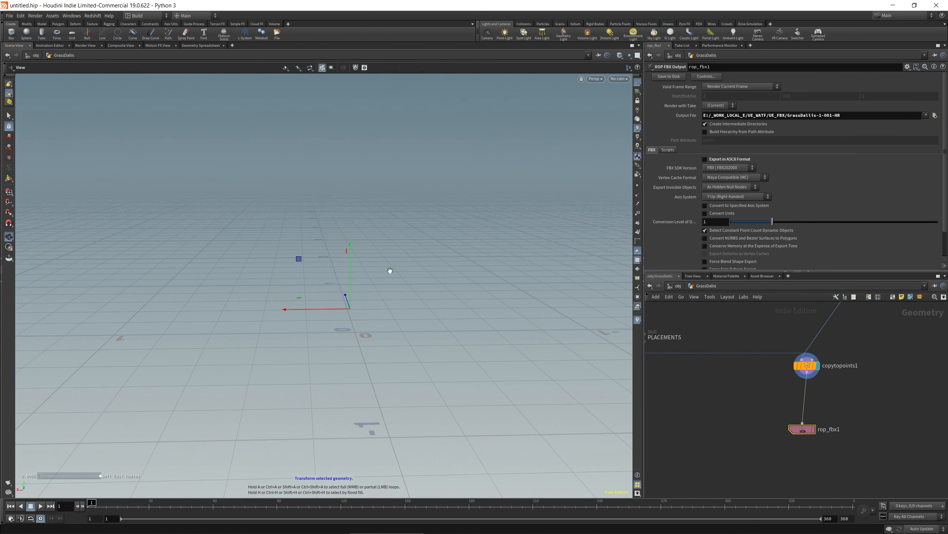
# Switch to Unreal Editor, then create and open a folder named GrassDallis-1 inside Content/Foliage
pyautogui.hotkey('alt', 'Tab')
pyautogui.hotkey('alt', 'Tab')
pyautogui.hotkey('alt', 'Tab')
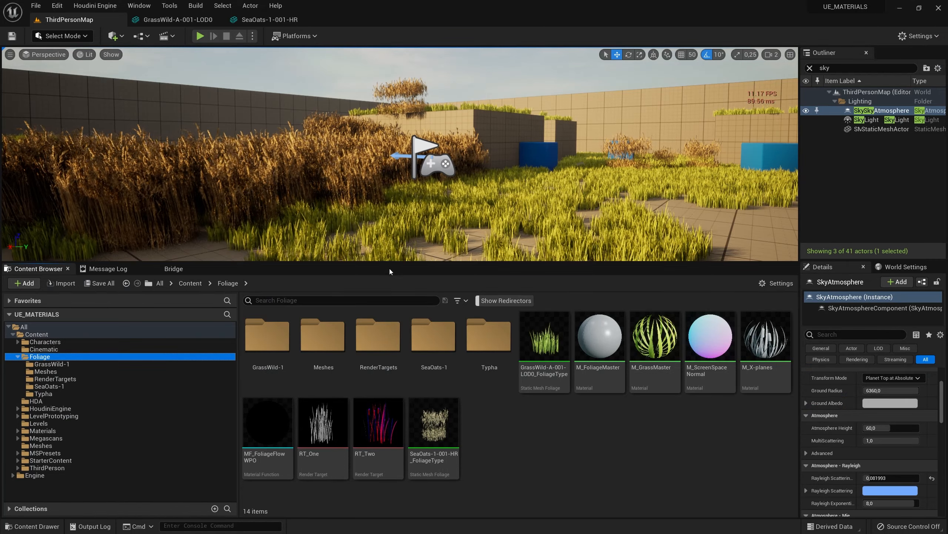
pyautogui.keyDown('alt'); pyautogui.moveTo(421, 212); pyautogui.dragTo(489, 221); pyautogui.keyUp('alt')
pyautogui.moveTo(489, 221); pyautogui.dragTo(687, 258, button='right')
pyautogui.click(45, 357)
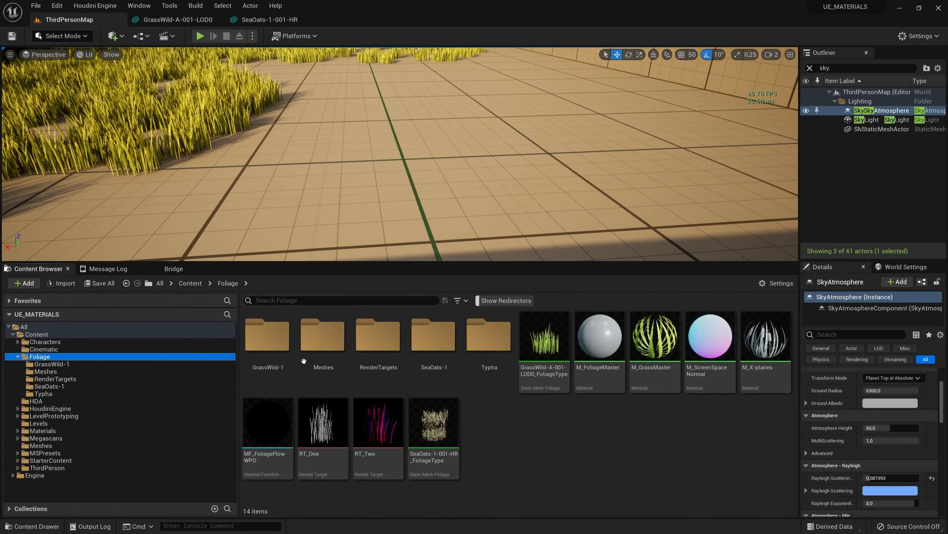
pyautogui.rightClick(529, 438)
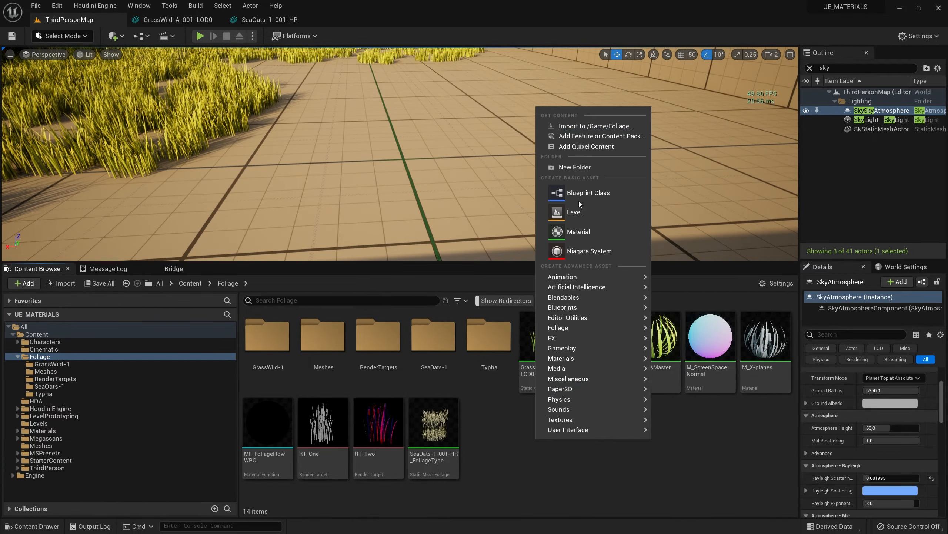
pyautogui.click(578, 167)
pyautogui.write('GrassDallis-1')
pyautogui.press('Return')
pyautogui.press('Return')
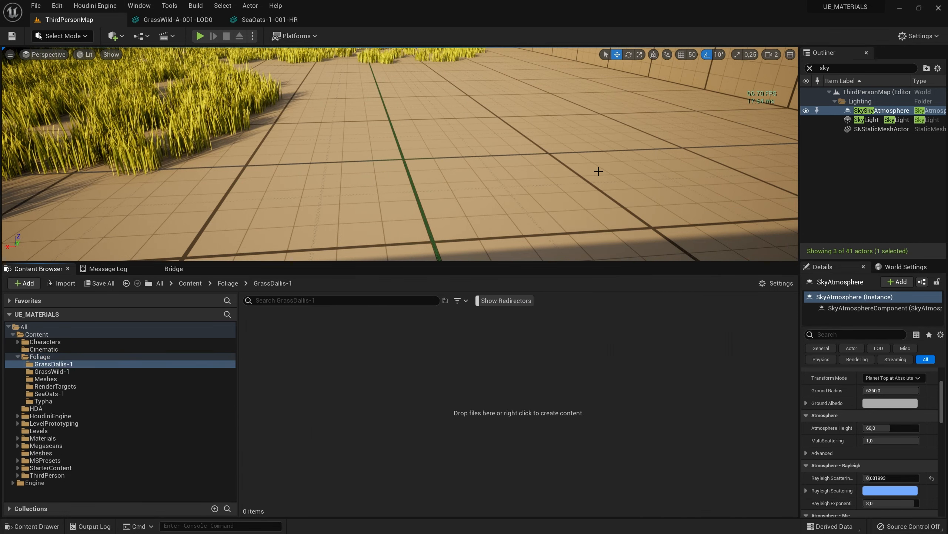
# Import the oeqxegth 2K Albedo, AO, Normal, Opacity, Roughness and Translucency textures from grass_wild_oeqxegth2 into GrassDallis-1
pyautogui.rightClick(412, 398)
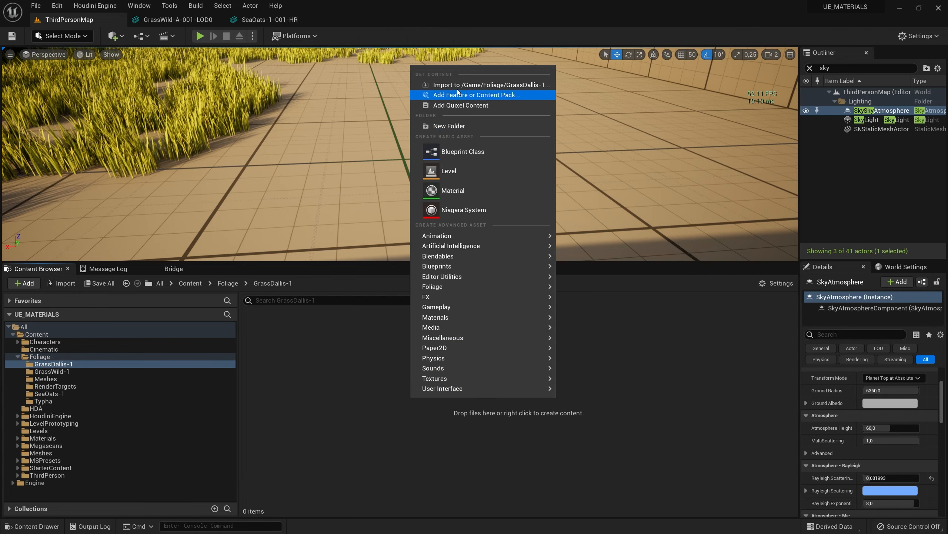
pyautogui.click(467, 90)
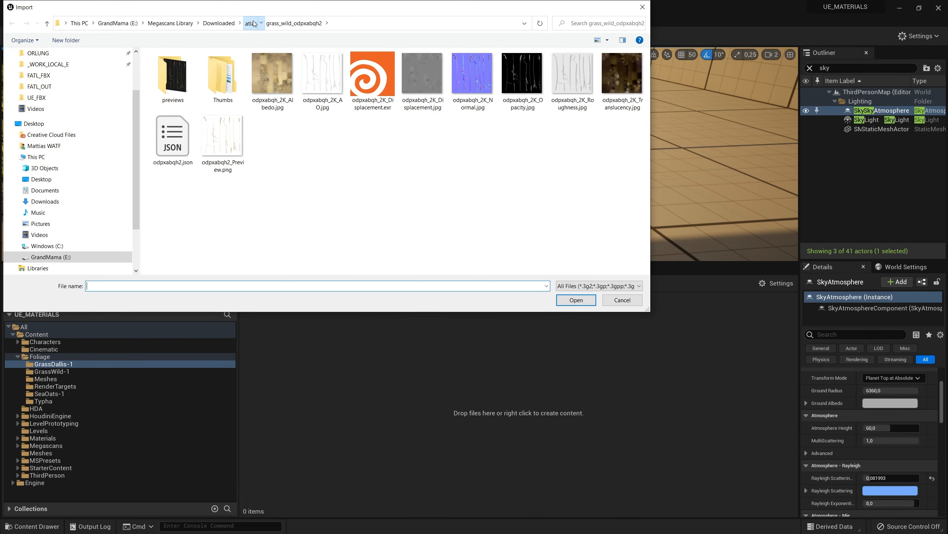
pyautogui.click(250, 24)
pyautogui.doubleClick(223, 67)
pyautogui.click(274, 77)
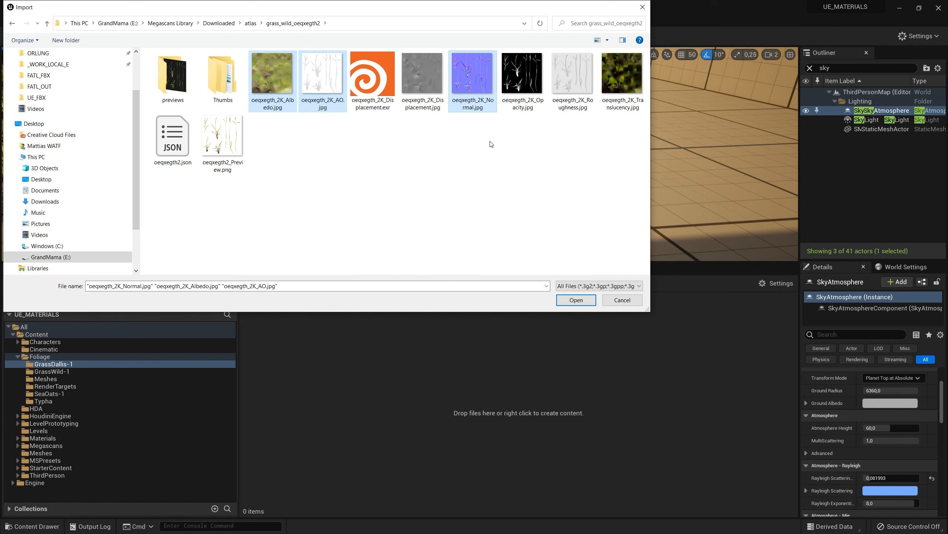
pyautogui.keyDown('ctrl'); pyautogui.click(581, 82); pyautogui.keyUp('ctrl')
pyautogui.keyDown('ctrl'); pyautogui.click(623, 80); pyautogui.keyUp('ctrl')
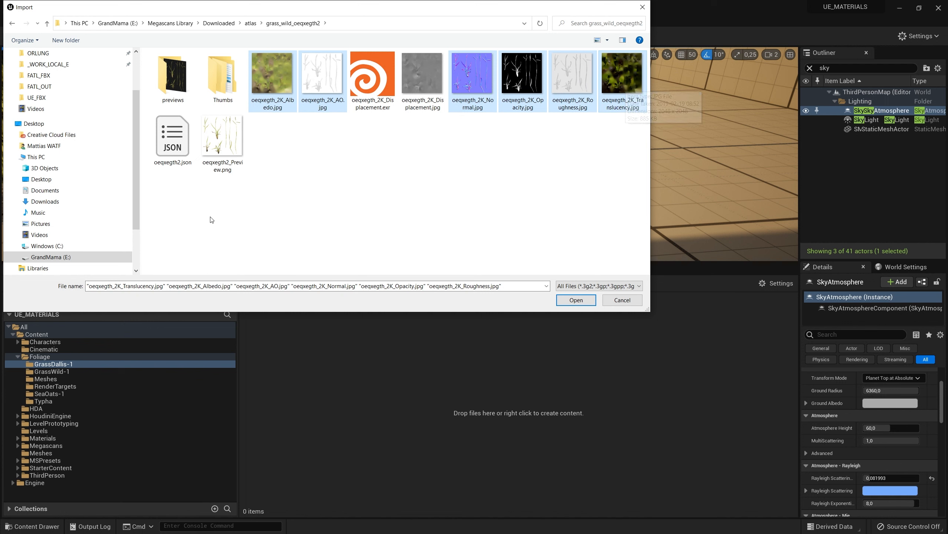
pyautogui.click(576, 300)
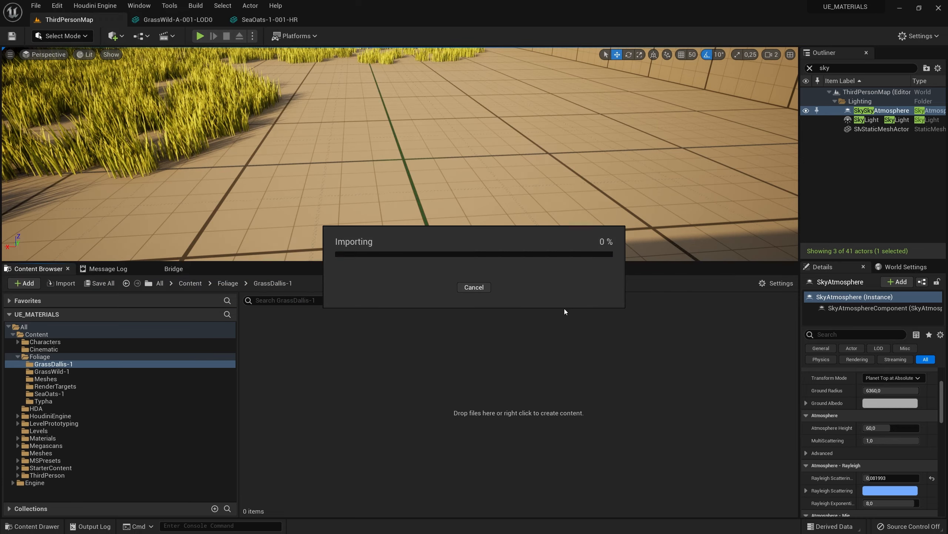
# Choose the GrassDallis-1-001-HR FBX from the _WORK_LOCAL_E export folders for import into the GrassDallis-1 folder
pyautogui.click(60, 282)
pyautogui.click(118, 23)
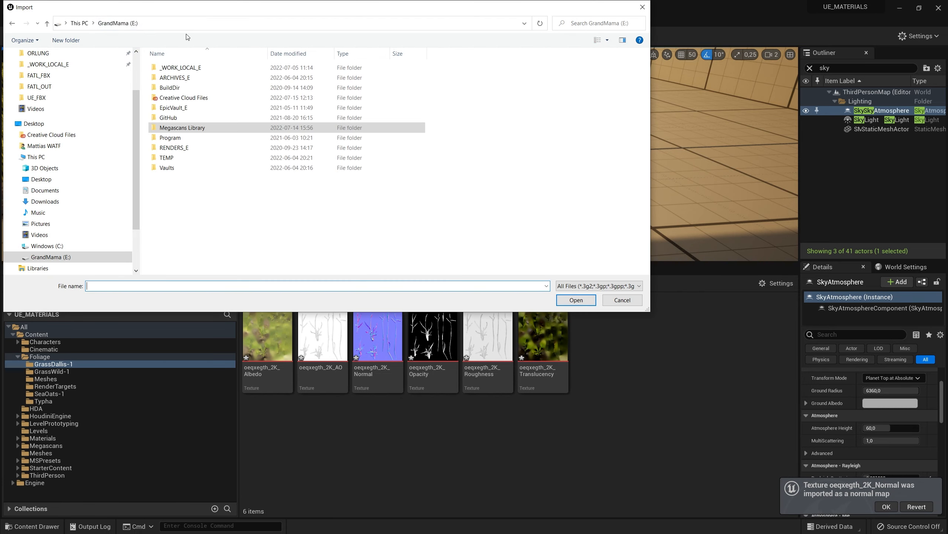
pyautogui.doubleClick(183, 68)
pyautogui.doubleClick(183, 77)
pyautogui.doubleClick(178, 187)
pyautogui.moveTo(646, 142)
pyautogui.mouseDown()
pyautogui.moveTo(646, 161)
pyautogui.moveTo(646, 141)
pyautogui.mouseUp()
pyautogui.doubleClick(190, 88)
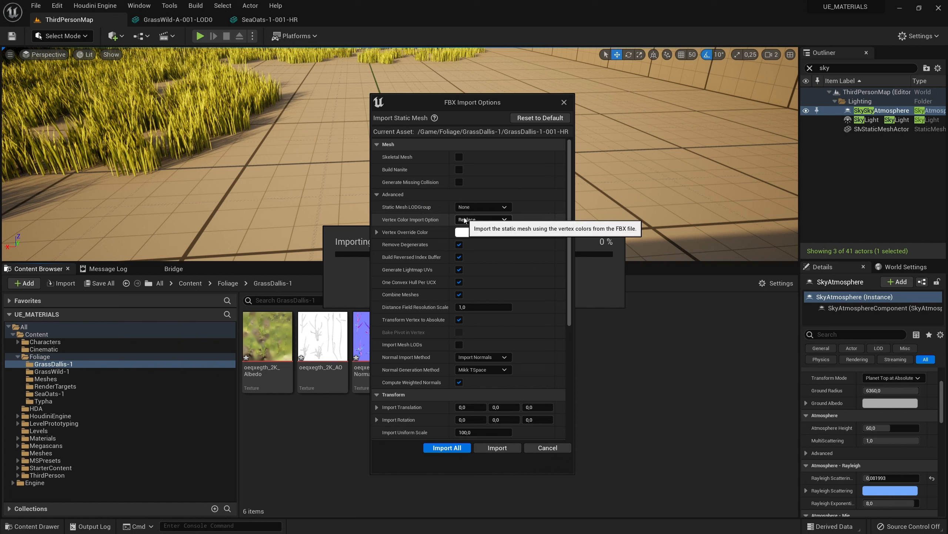
# Set the vertex color import option to Replace, review the remaining FBX options and import the static mesh
pyautogui.click(467, 228)
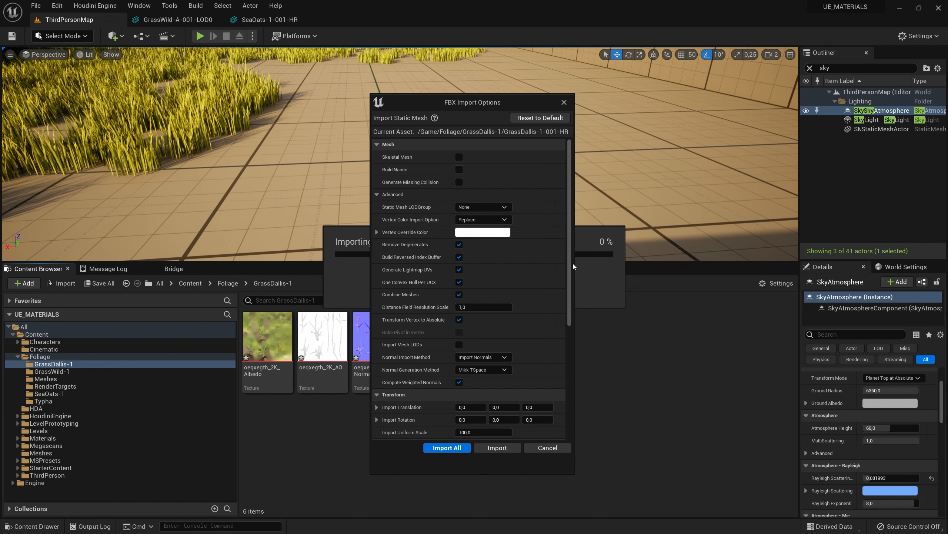
pyautogui.scroll(-5, 567, 279)
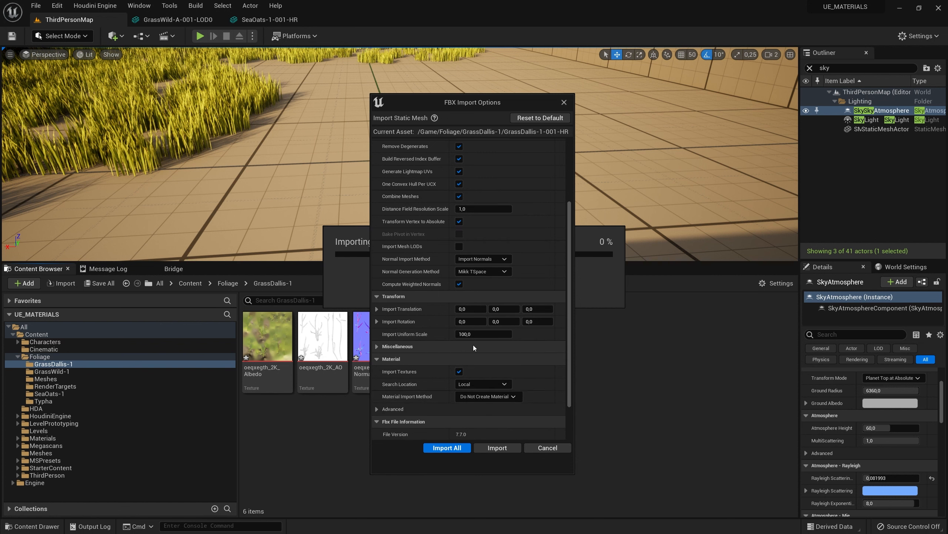
pyautogui.scroll(-3, 460, 374)
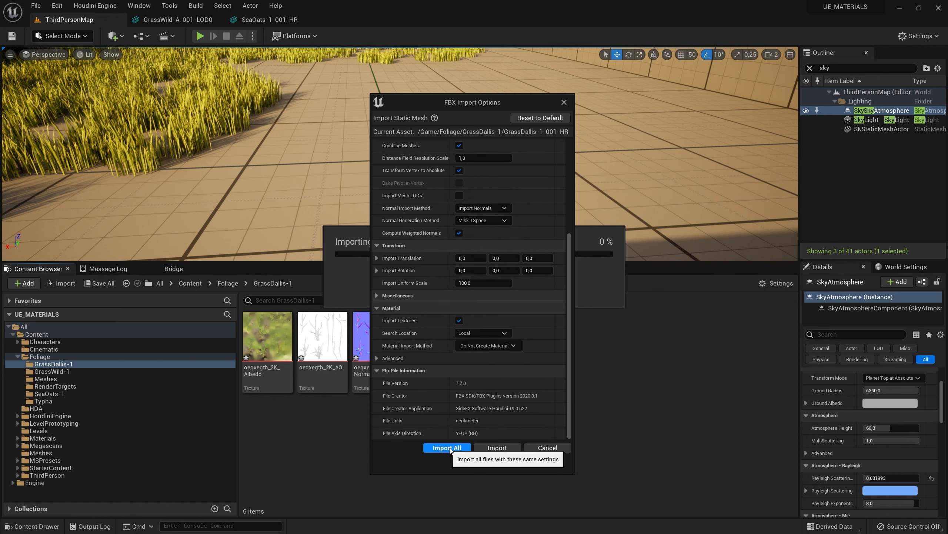
pyautogui.click(494, 449)
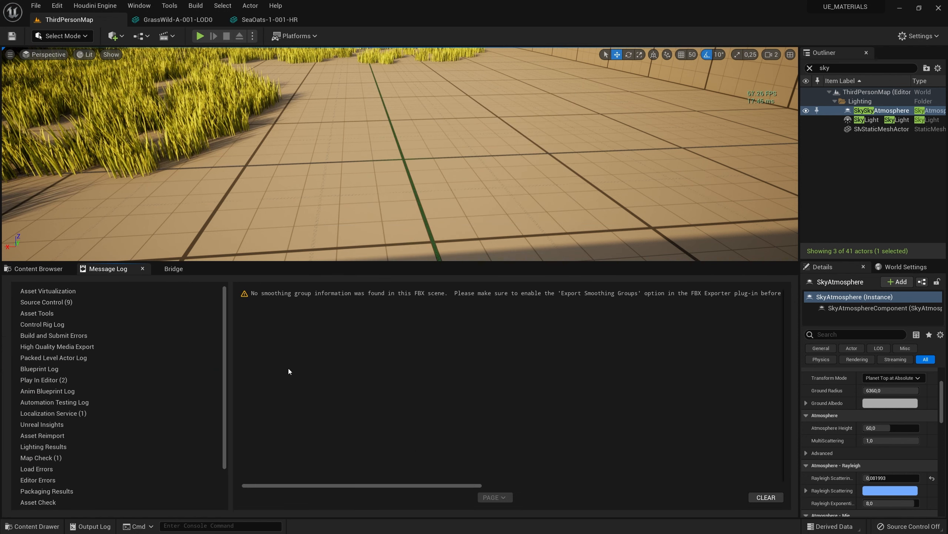
# Switch to Houdini, move GRASSES down and add a Normal node below edit8
pyautogui.hotkey('alt', 'Tab')
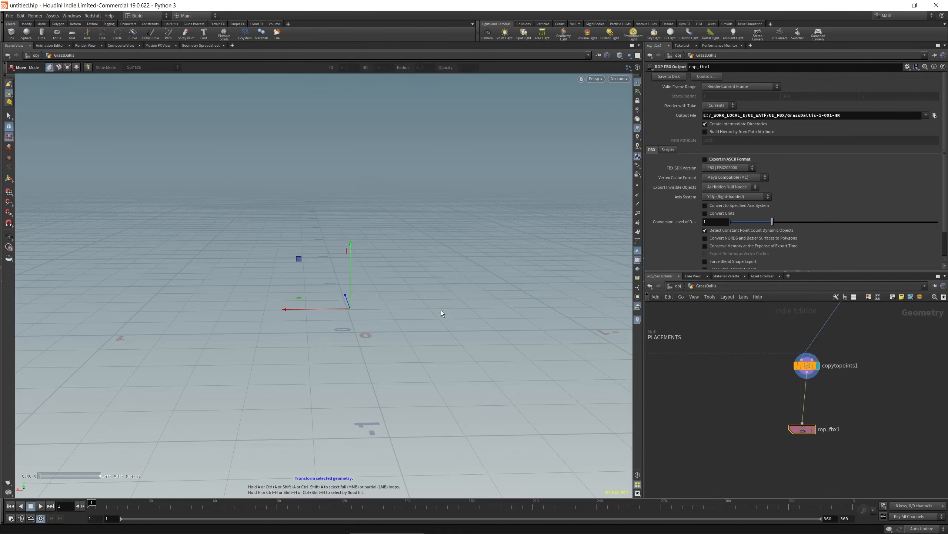
pyautogui.moveTo(759, 398); pyautogui.dragTo(728, 520, button='middle')
pyautogui.moveTo(884, 386); pyautogui.dragTo(800, 401, button='middle')
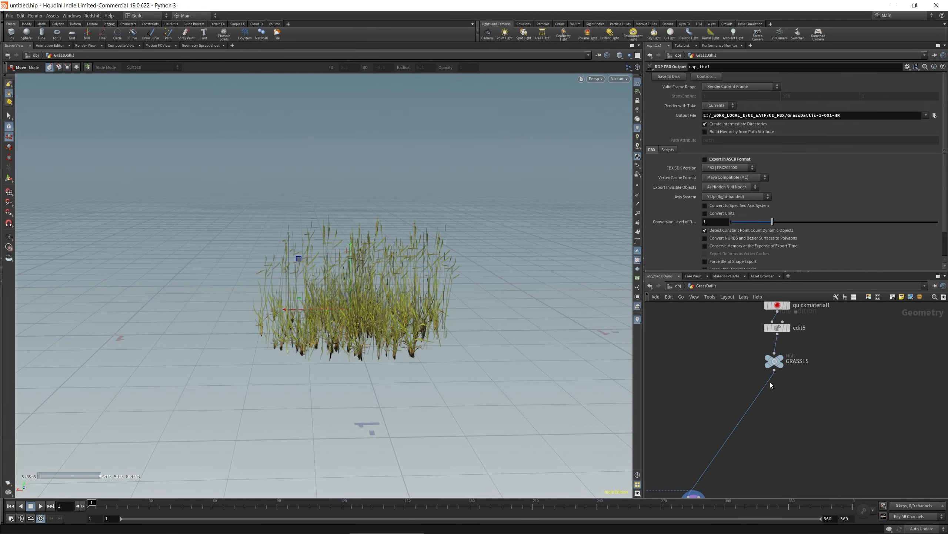
pyautogui.moveTo(776, 360); pyautogui.dragTo(779, 405)
pyautogui.press('Tab')
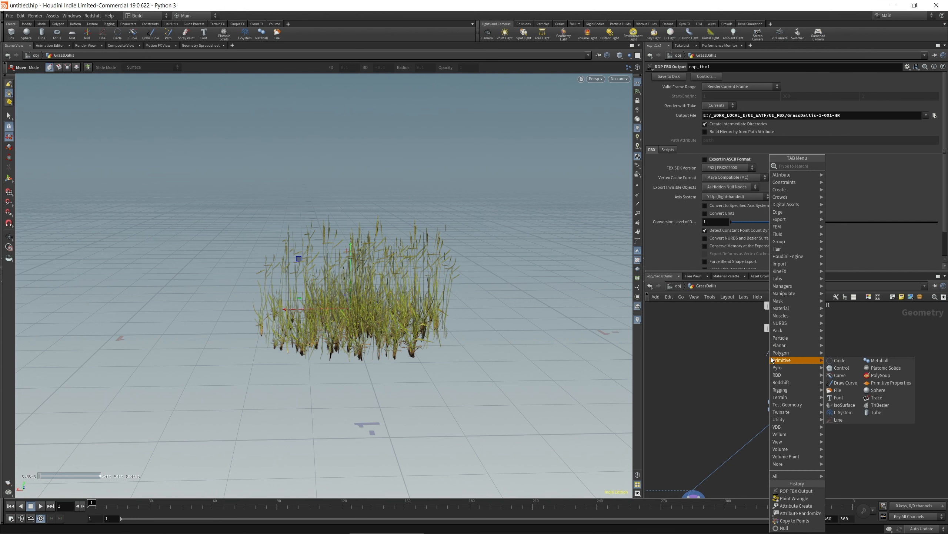
pyautogui.write('normal')
pyautogui.press('Return')
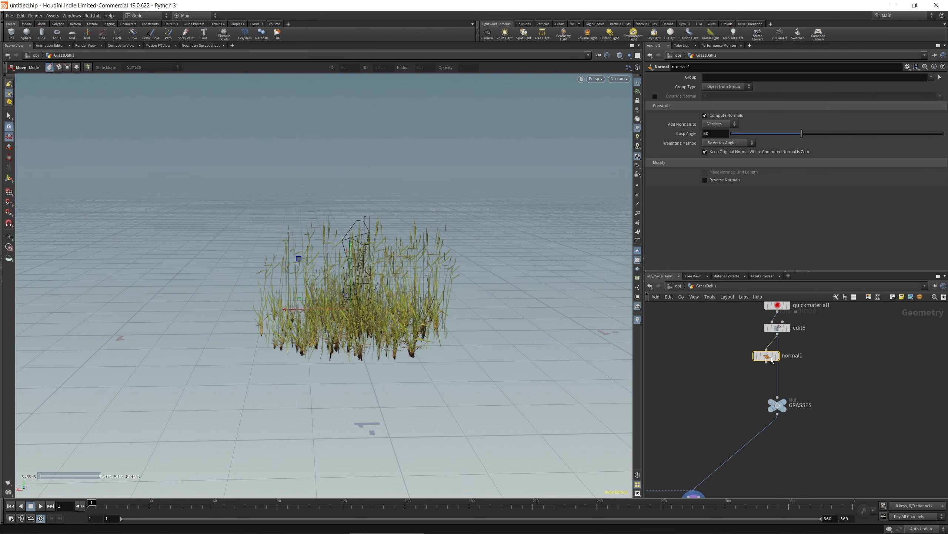
pyautogui.moveTo(726, 443); pyautogui.dragTo(757, 314, button='middle')
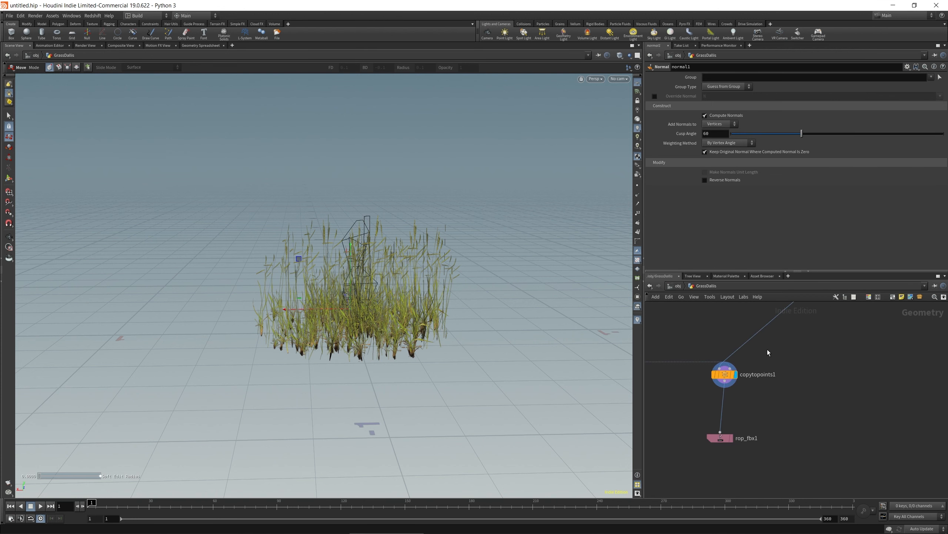
# Re-export the grass FBX from rop_fbx1, switch to Unreal Engine and reimport the GrassDallis-1-001-HR static mesh
pyautogui.click(717, 390)
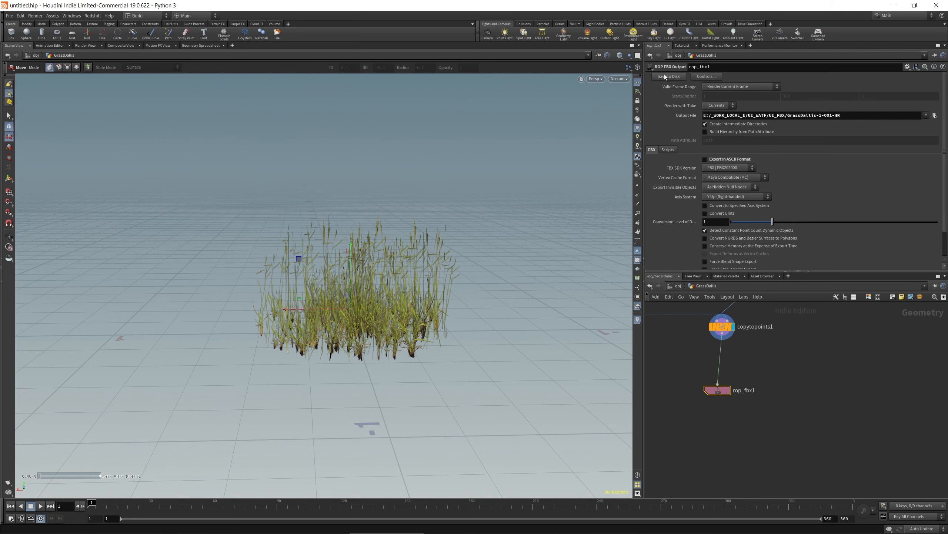
pyautogui.hotkey('alt', 'Tab')
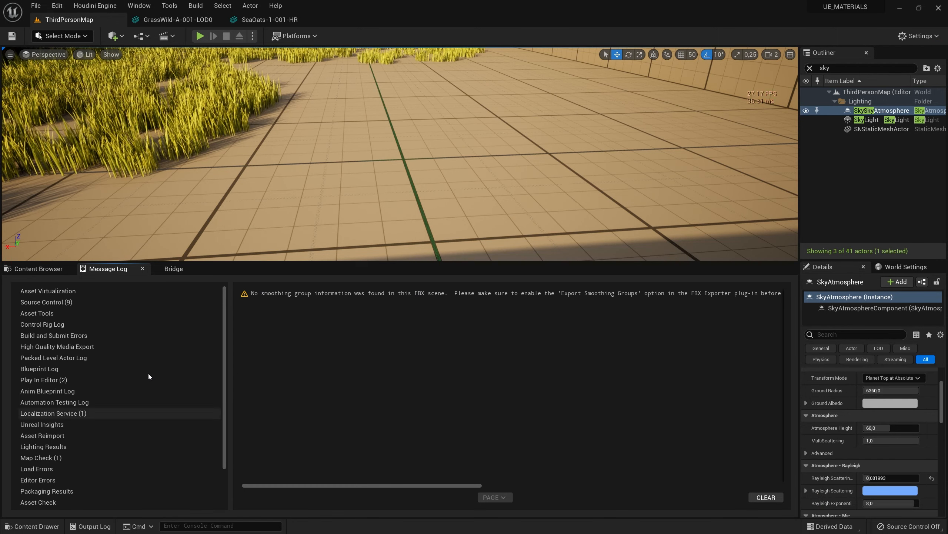
pyautogui.click(59, 271)
pyautogui.rightClick(261, 342)
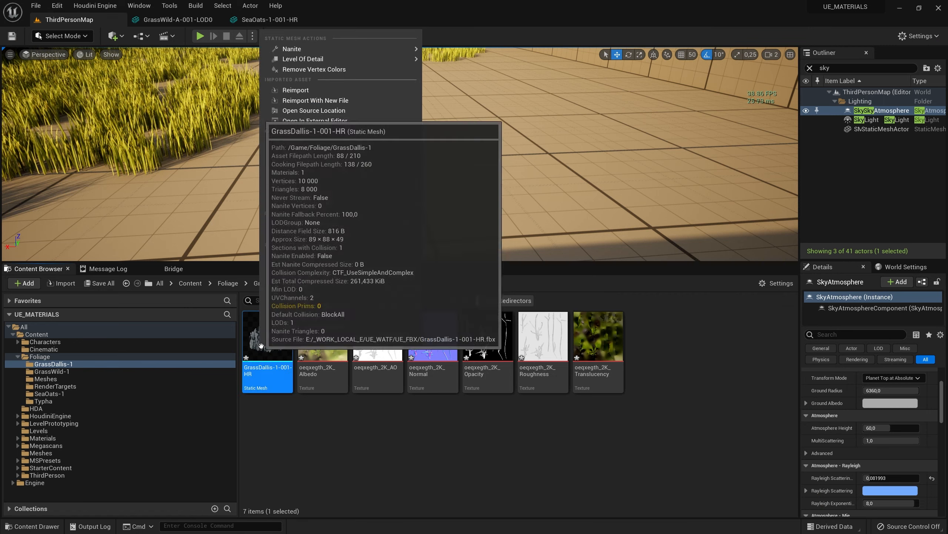
pyautogui.click(296, 90)
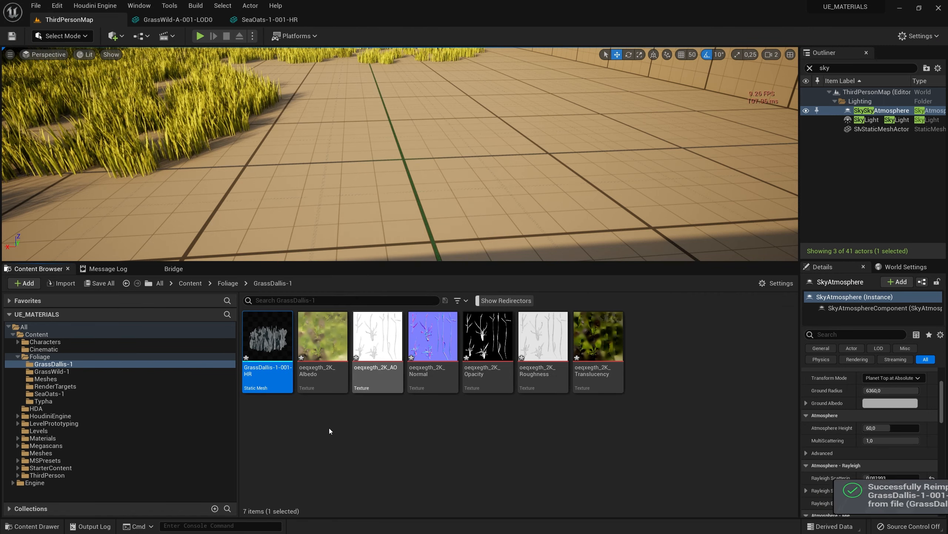
pyautogui.click(271, 435)
# Open the reimported GrassDallis-1-001-HR mesh and examine its shading in the preview
pyautogui.moveTo(269, 335)
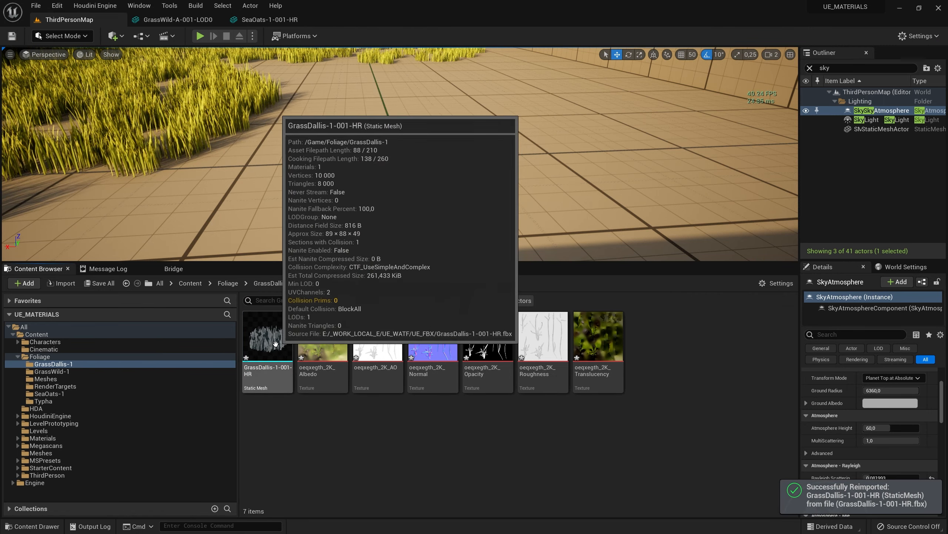
pyautogui.doubleClick(269, 335)
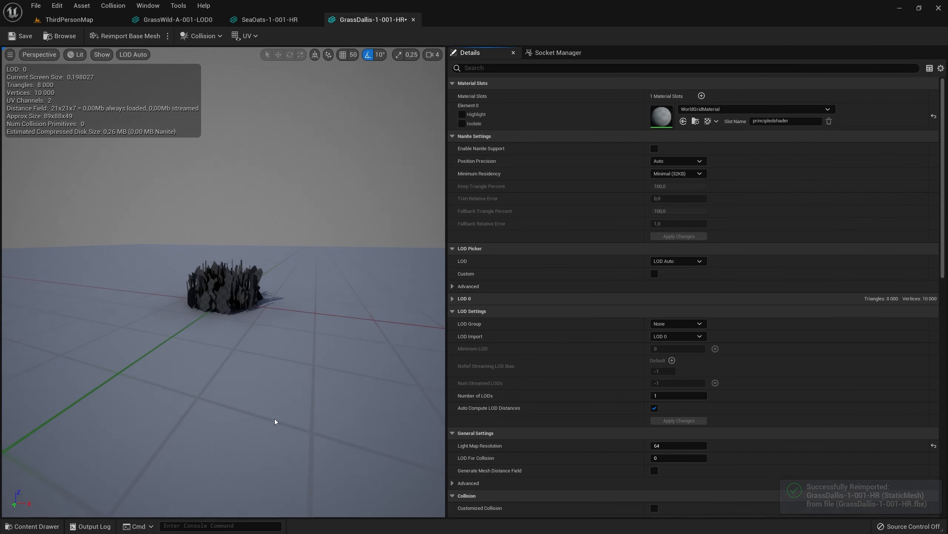
pyautogui.moveTo(199, 298)
pyautogui.keyDown('alt'); pyautogui.mouseDown()
pyautogui.moveTo(284, 297)
pyautogui.moveTo(187, 292)
pyautogui.mouseUp(); pyautogui.keyUp('alt')
pyautogui.scroll(5, 199, 297)
pyautogui.scroll(-5, 250, 331)
pyautogui.hotkey('alt', 'Tab')
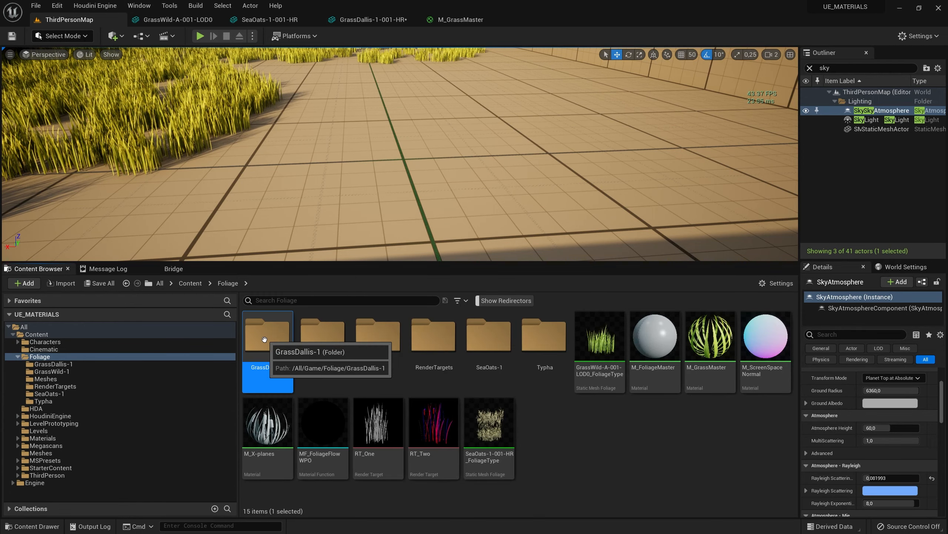
# Create a material named M_GrassDallis in the GrassDallis-1 folder
pyautogui.doubleClick(270, 337)
pyautogui.rightClick(407, 455)
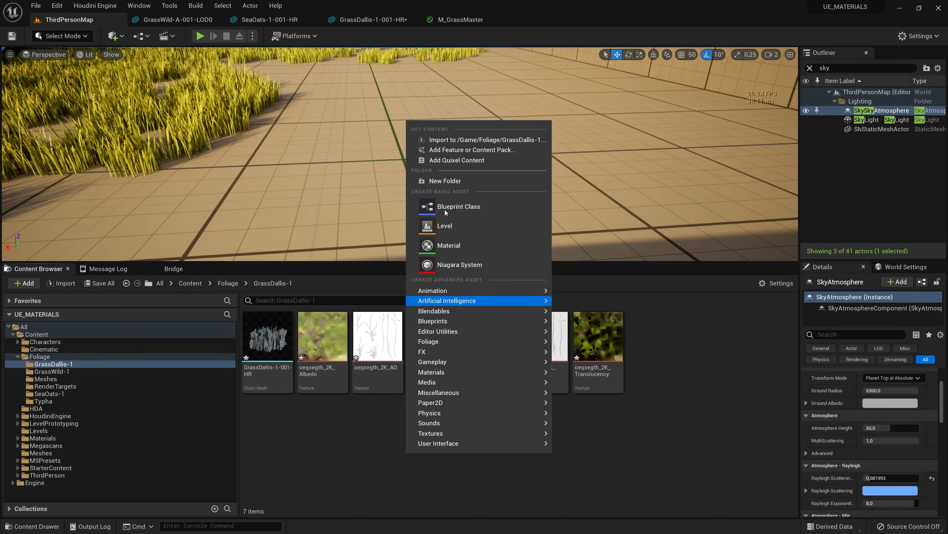
pyautogui.click(456, 245)
pyautogui.write('M_GrassDallis')
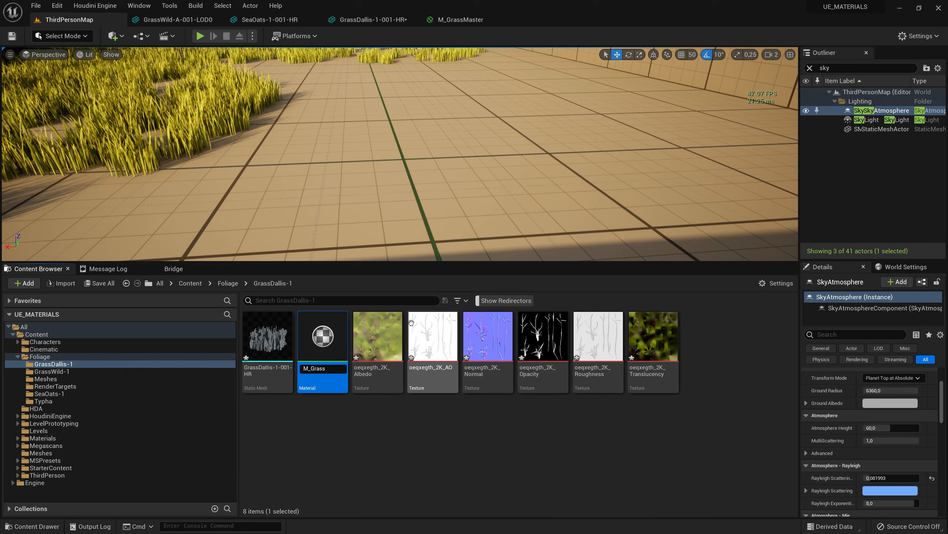
pyautogui.press('Return')
# Float the mesh editor, create the instance M_GrassDallis_Inst from M_GrassDallis and assign it to the mesh's Element 0 material slot
pyautogui.doubleClick(277, 353)
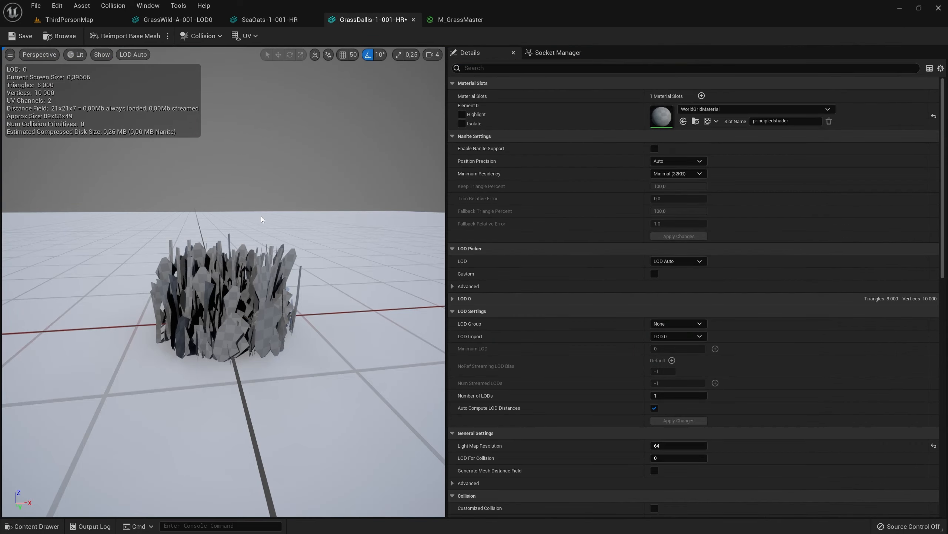
pyautogui.moveTo(374, 25); pyautogui.dragTo(543, 73)
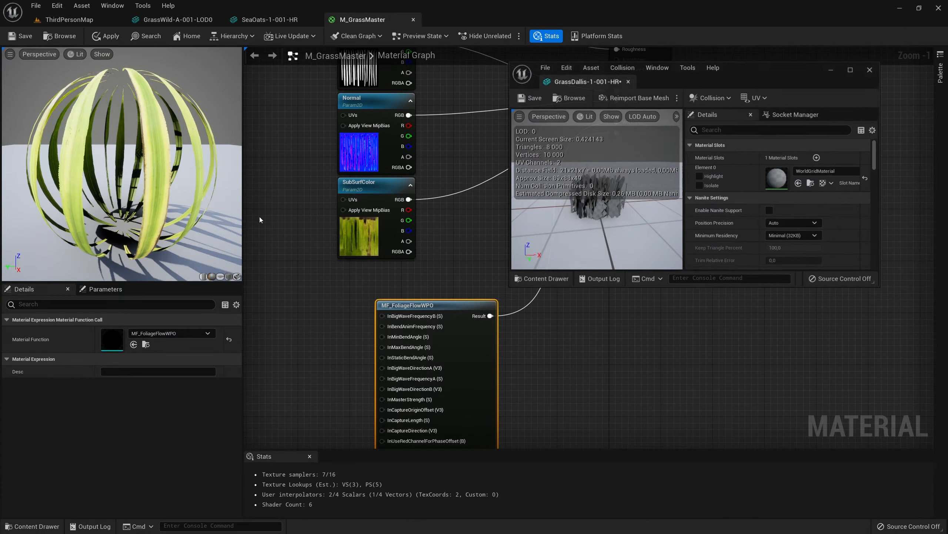
pyautogui.click(69, 19)
pyautogui.rightClick(321, 344)
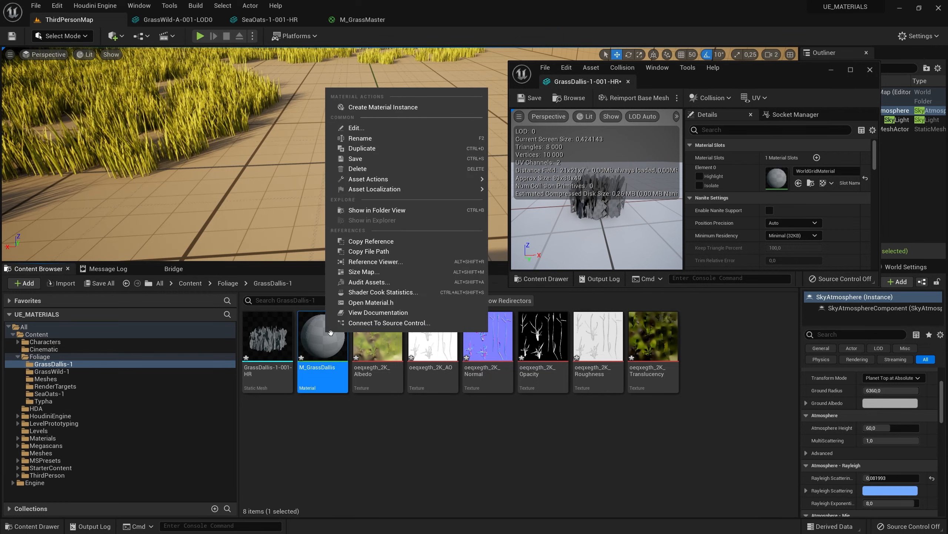
pyautogui.click(386, 100)
pyautogui.press('Return')
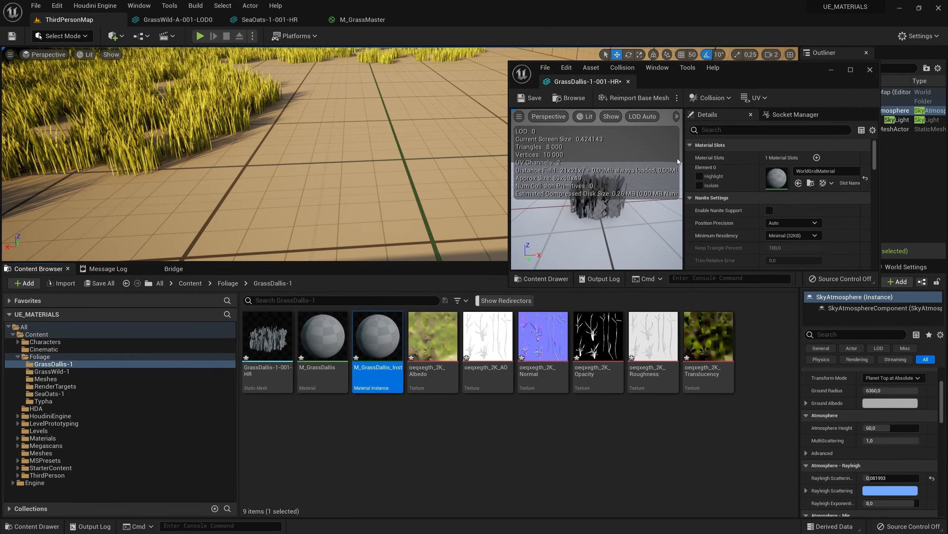
pyautogui.click(798, 182)
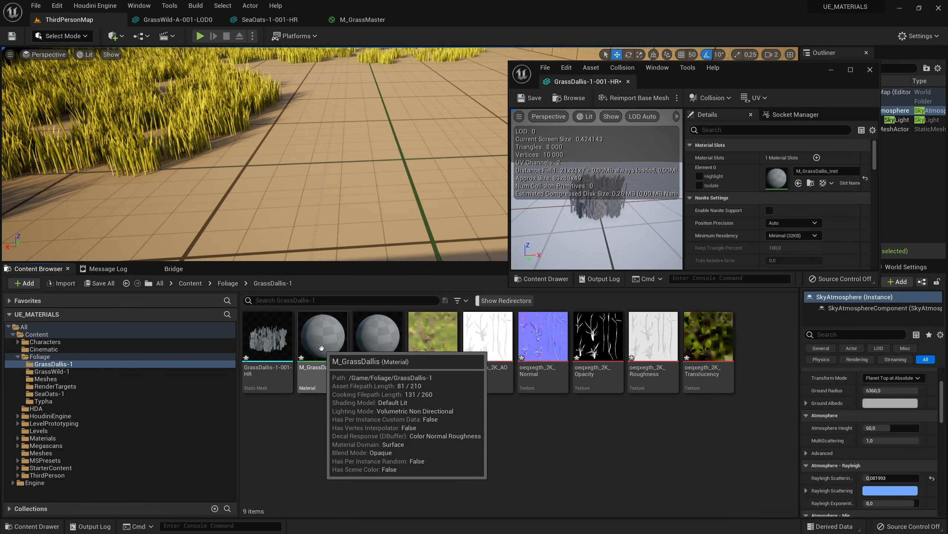
# Open M_GrassDallis, dock its editor in the floating mesh editor window and return to the GrassDallis-1 assets
pyautogui.doubleClick(326, 361)
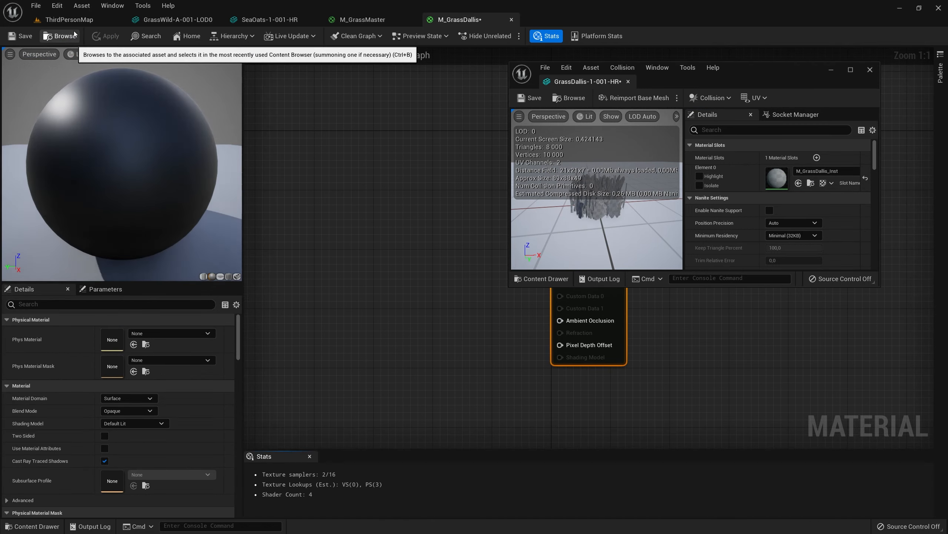
pyautogui.moveTo(460, 19); pyautogui.dragTo(613, 84)
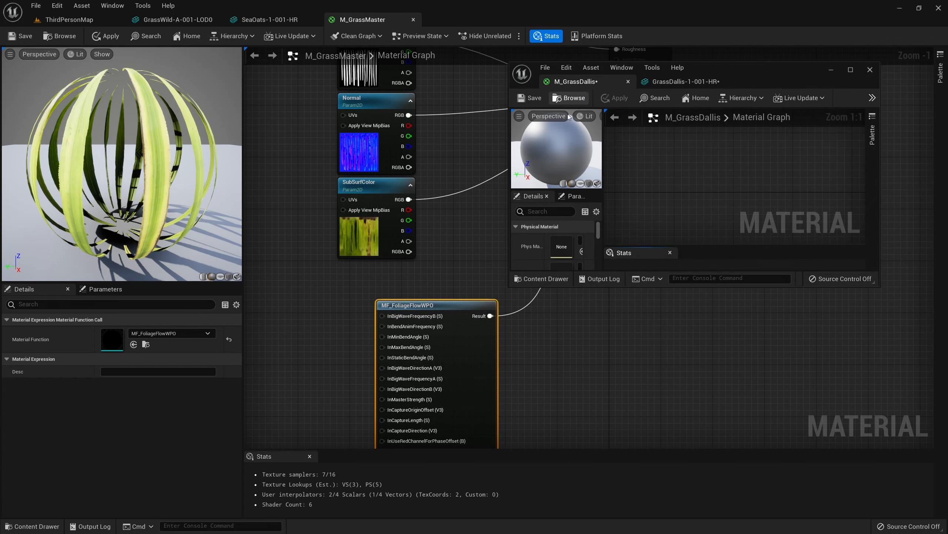
pyautogui.click(85, 22)
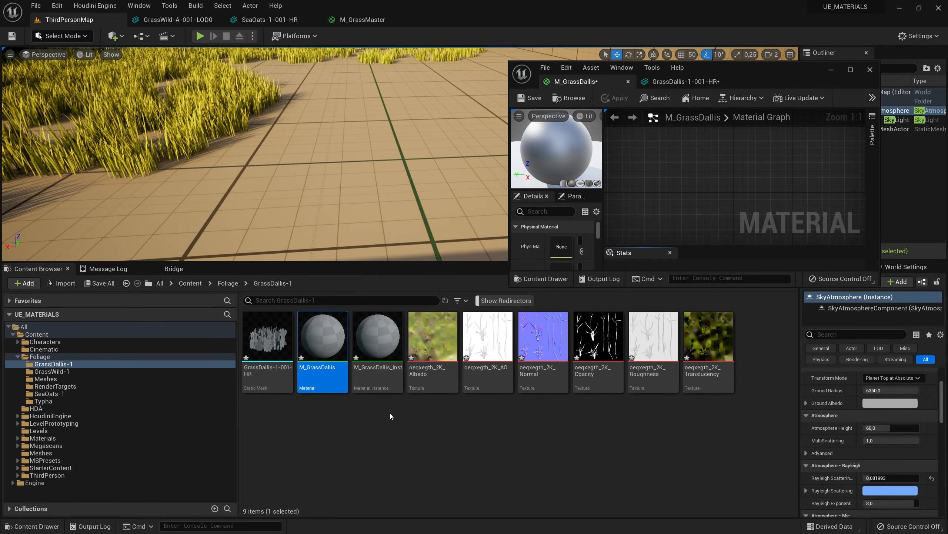
# Add the oeqxegth 2K Albedo, Normal, Opacity, Roughness and Translucency textures to the M_GrassDallis material graph
pyautogui.click(448, 345)
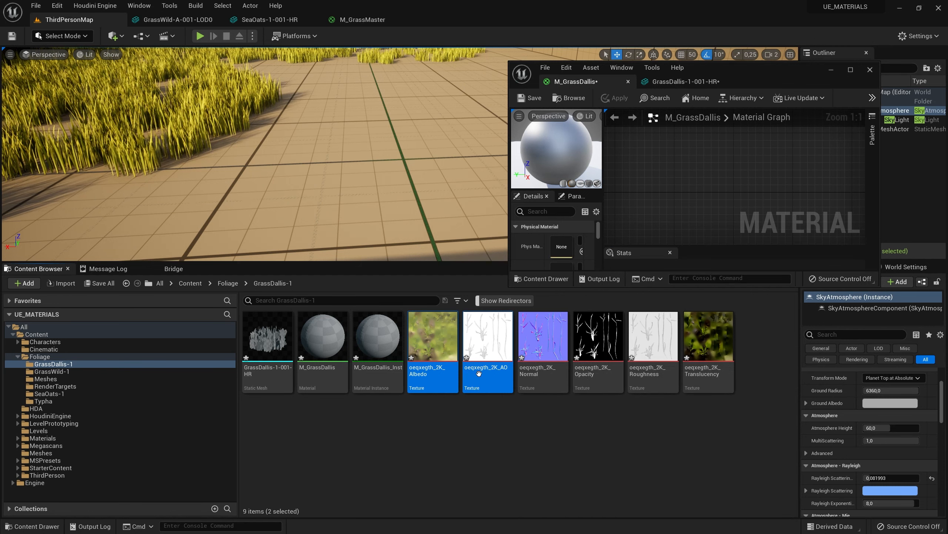
pyautogui.keyDown('ctrl'); pyautogui.click(543, 374); pyautogui.keyUp('ctrl')
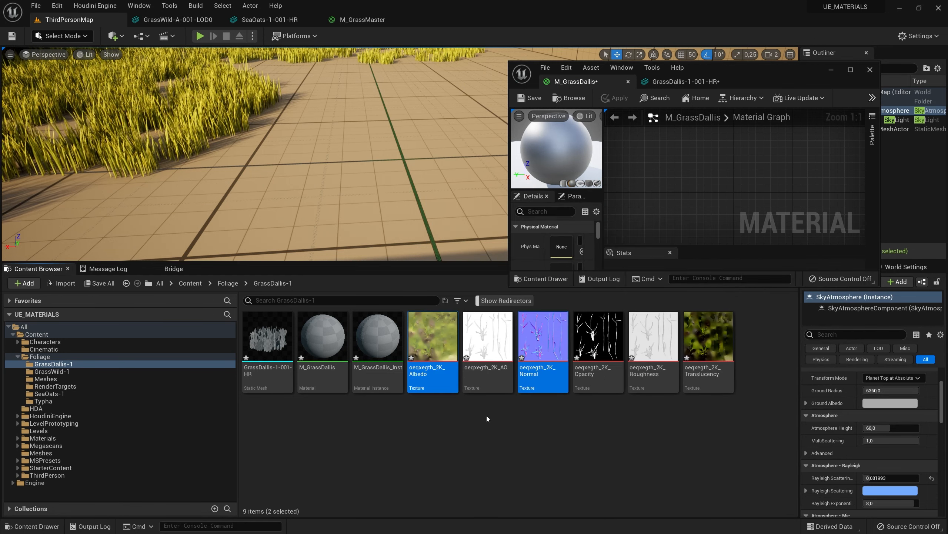
pyautogui.keyDown('ctrl'); pyautogui.click(597, 373); pyautogui.keyUp('ctrl')
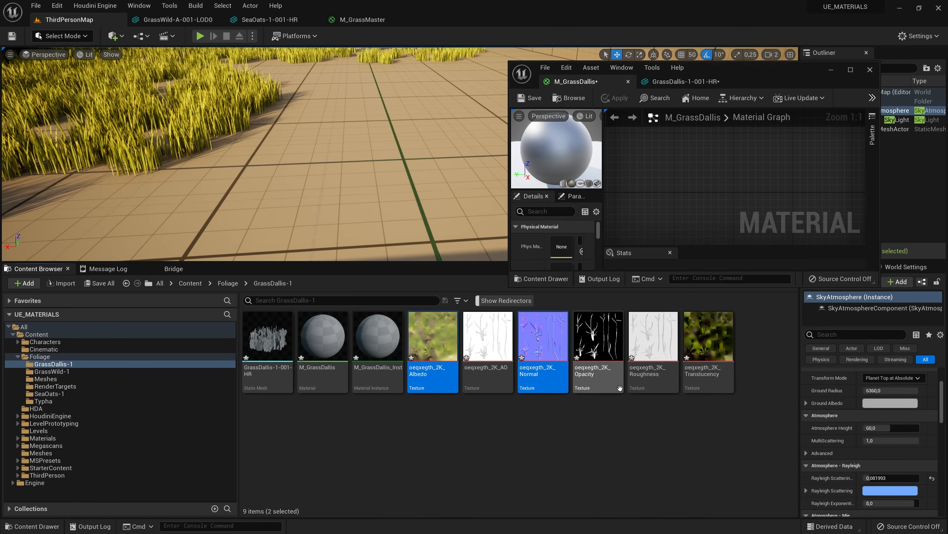
pyautogui.keyDown('ctrl'); pyautogui.click(653, 336); pyautogui.keyUp('ctrl')
pyautogui.keyDown('ctrl'); pyautogui.click(697, 334); pyautogui.keyUp('ctrl')
pyautogui.moveTo(697, 334); pyautogui.dragTo(663, 197)
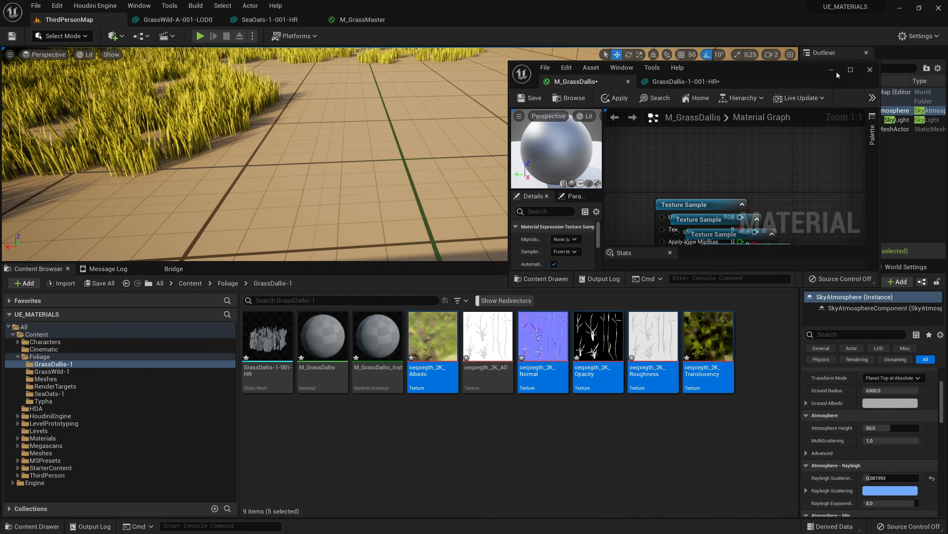
# Maximize the material editor and connect the Translucency texture's RGB to Subsurface Color and the Albedo's RGB to Base Color
pyautogui.doubleClick(663, 62)
pyautogui.moveTo(422, 212); pyautogui.dragTo(560, 284)
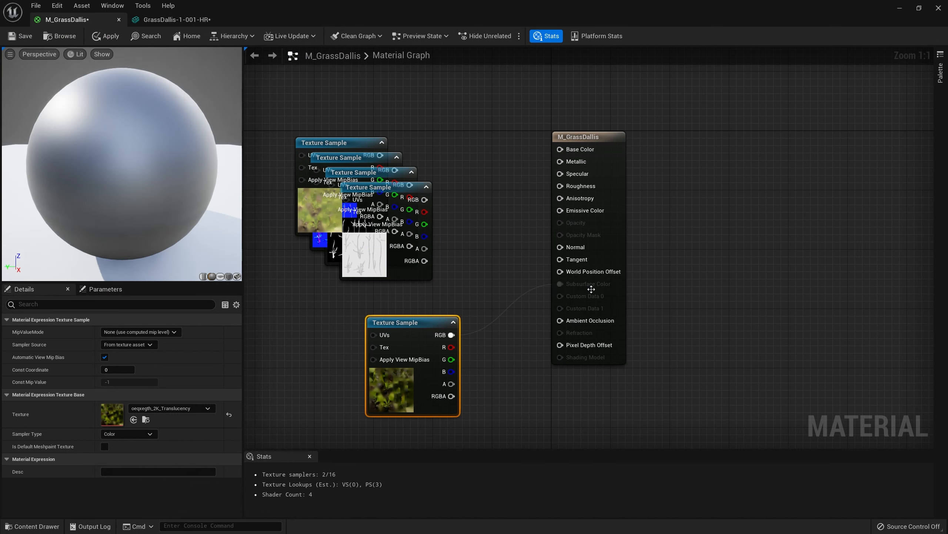
pyautogui.moveTo(584, 144); pyautogui.dragTo(658, 144)
pyautogui.moveTo(322, 139); pyautogui.dragTo(327, 82)
pyautogui.moveTo(384, 97); pyautogui.dragTo(634, 149)
pyautogui.moveTo(356, 98); pyautogui.dragTo(470, 93)
# Connect the Normal texture's RGB to the material's Normal input and place the Normal and Translucency nodes below the others
pyautogui.moveTo(342, 190); pyautogui.dragTo(465, 185)
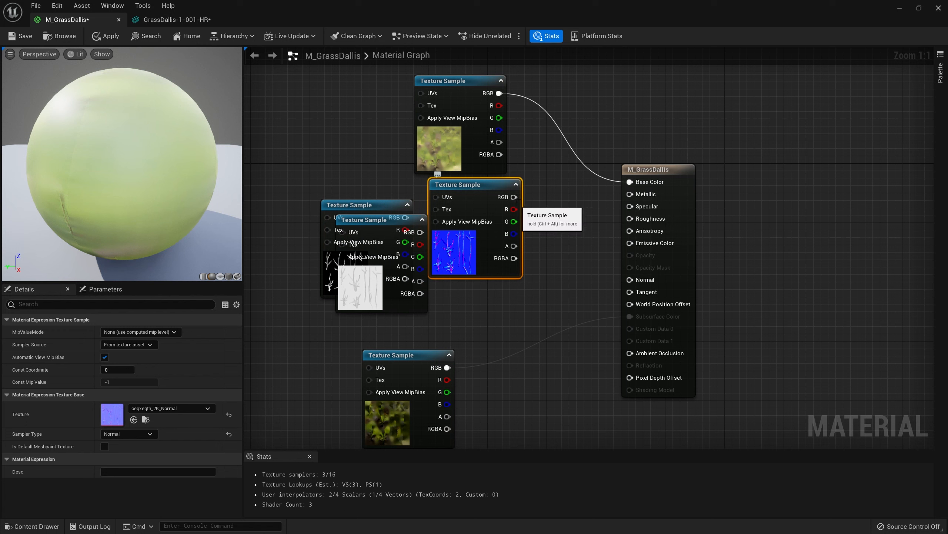
pyautogui.moveTo(623, 281); pyautogui.dragTo(629, 279)
pyautogui.moveTo(490, 243); pyautogui.dragTo(519, 332)
pyautogui.moveTo(417, 385); pyautogui.dragTo(513, 407)
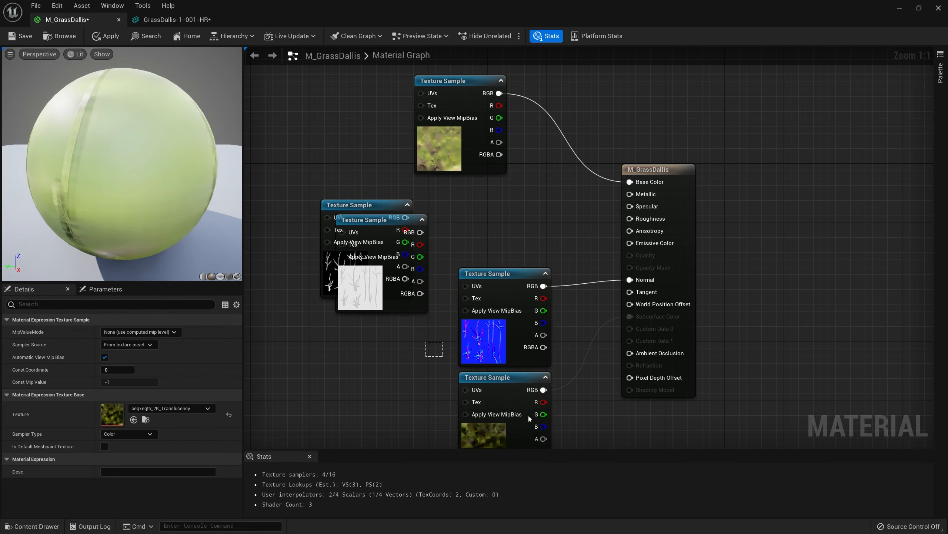
pyautogui.moveTo(513, 281); pyautogui.dragTo(416, 422)
# Connect the Roughness texture's red channel to Roughness and move the Albedo and Roughness nodes up
pyautogui.moveTo(378, 229); pyautogui.dragTo(456, 193)
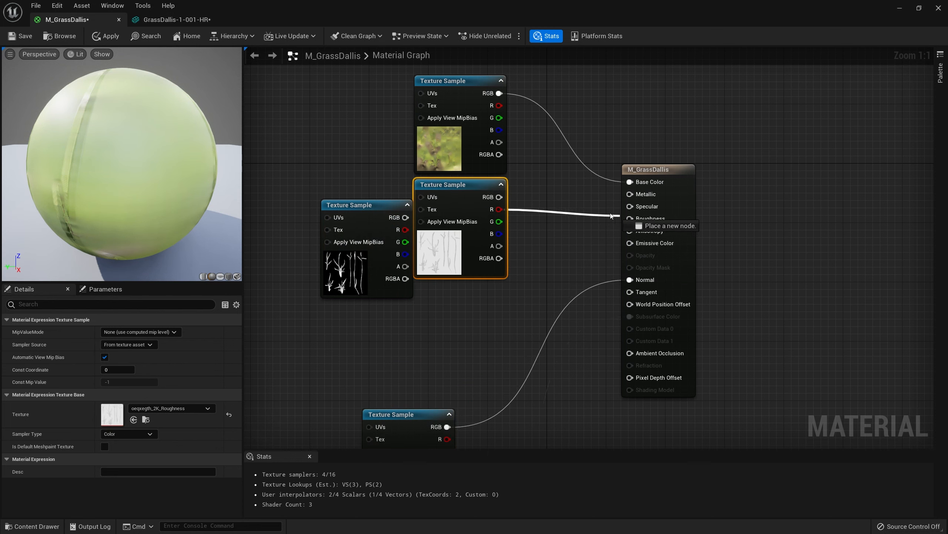
pyautogui.moveTo(630, 220); pyautogui.dragTo(630, 219)
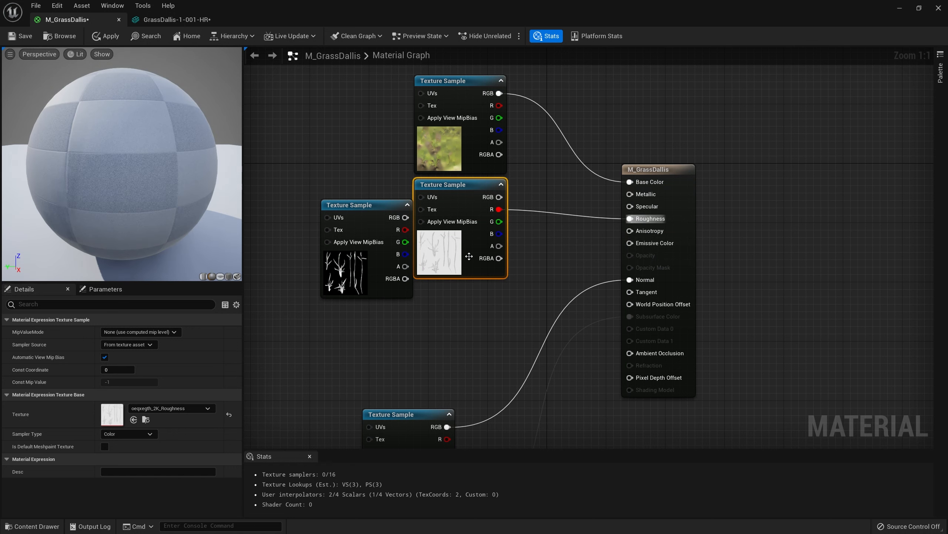
pyautogui.keyDown('shift'); pyautogui.click(473, 129); pyautogui.keyUp('shift')
pyautogui.moveTo(472, 128); pyautogui.dragTo(465, 77)
# Place the Opacity texture node below the Roughness node and connect its red channel to Opacity Mask
pyautogui.moveTo(360, 207); pyautogui.dragTo(446, 237)
pyautogui.moveTo(541, 265); pyautogui.dragTo(487, 202, button='right')
pyautogui.moveTo(436, 197); pyautogui.dragTo(607, 174)
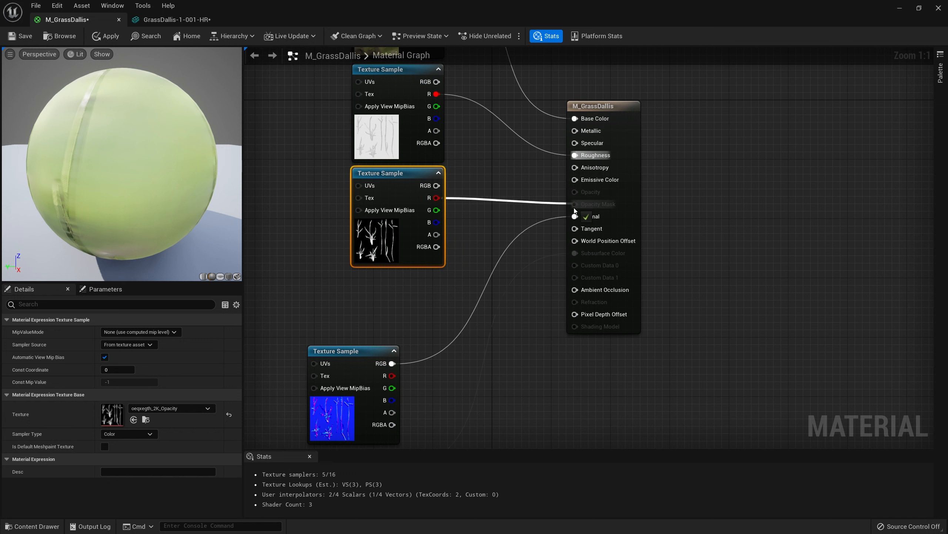
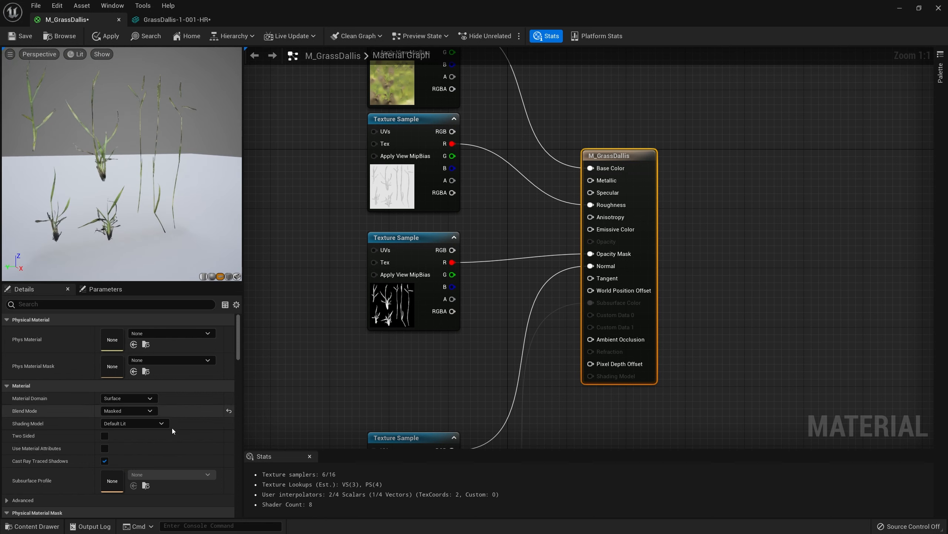
# Set the material's shading model to Two Sided Foliage, enable Two Sided and save M_GrassDallis
pyautogui.click(153, 425)
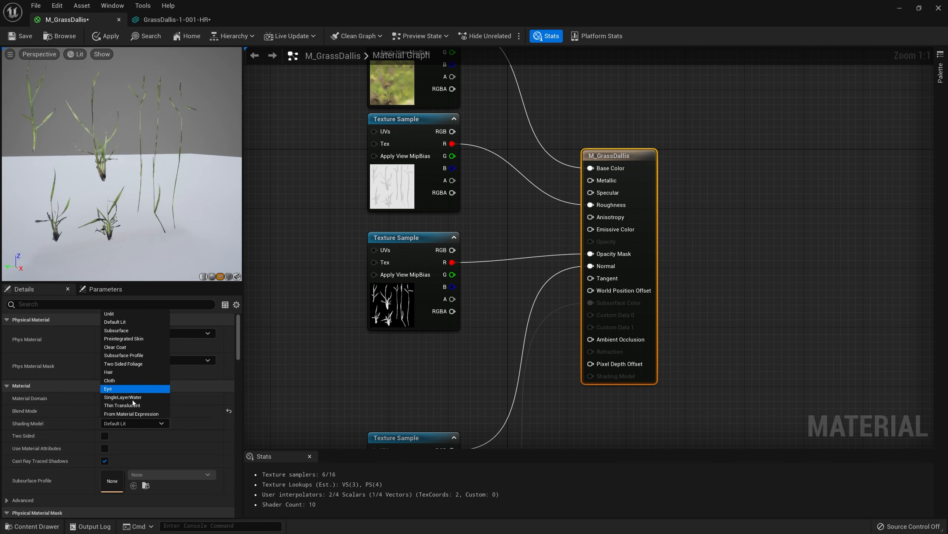
pyautogui.click(125, 363)
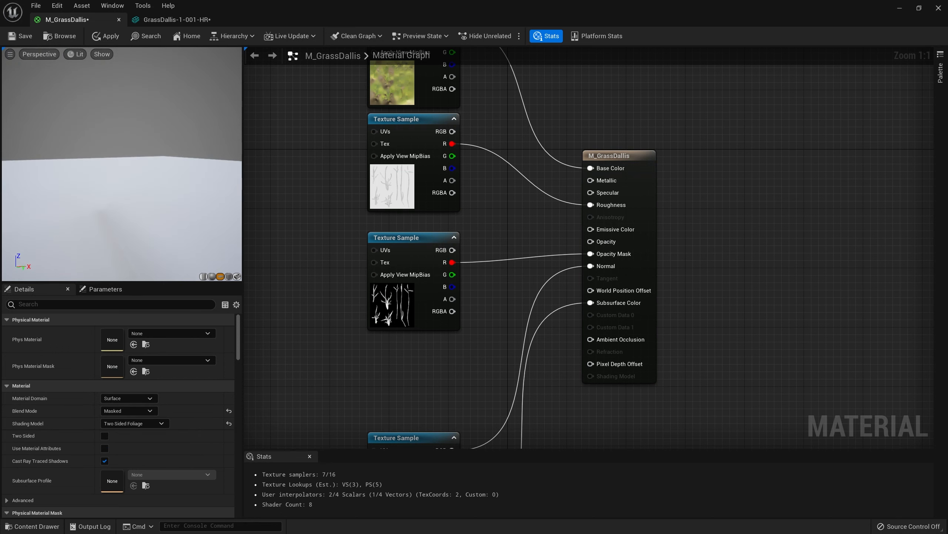
pyautogui.click(104, 436)
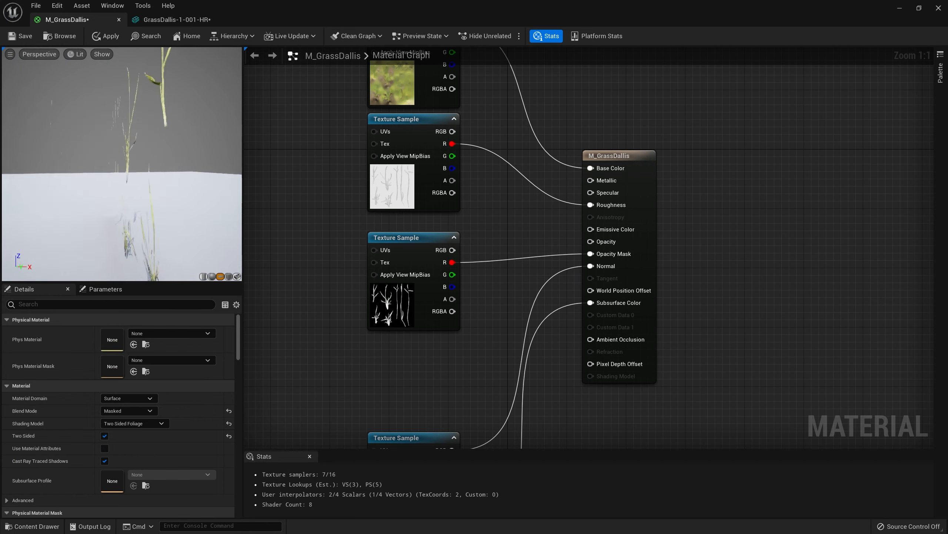
pyautogui.scroll(-2, 719, 295)
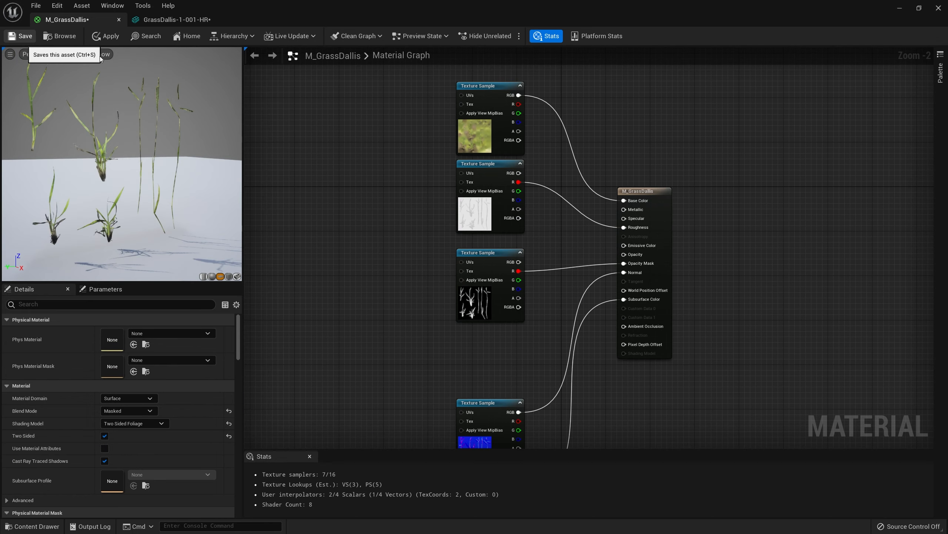
pyautogui.hotkey('ctrl', 's')
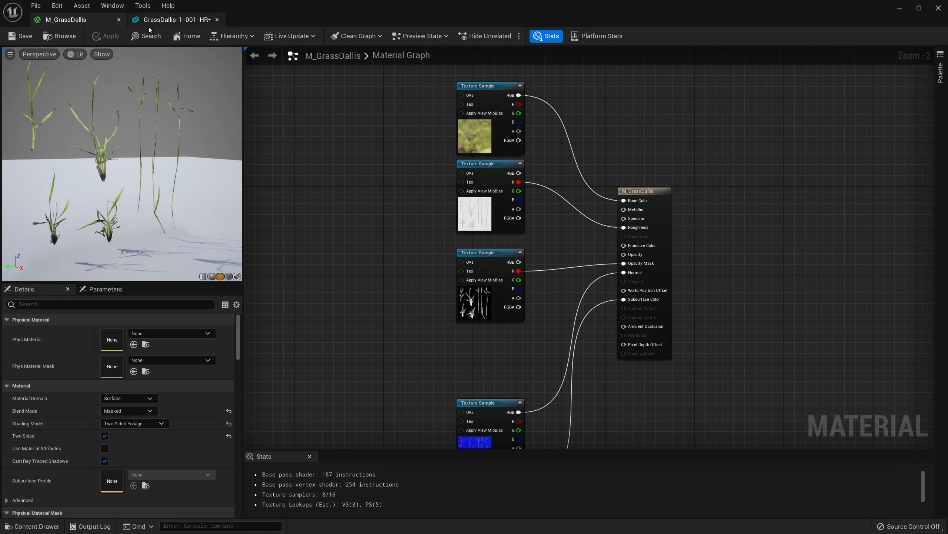
# Examine the GrassDallis-1-001-HR mesh with its new material from several angles
pyautogui.click(163, 21)
pyautogui.moveTo(222, 343); pyautogui.dragTo(254, 339)
pyautogui.scroll(5, 222, 344)
pyautogui.scroll(-5, 224, 281)
pyautogui.moveTo(224, 281); pyautogui.dragTo(186, 287)
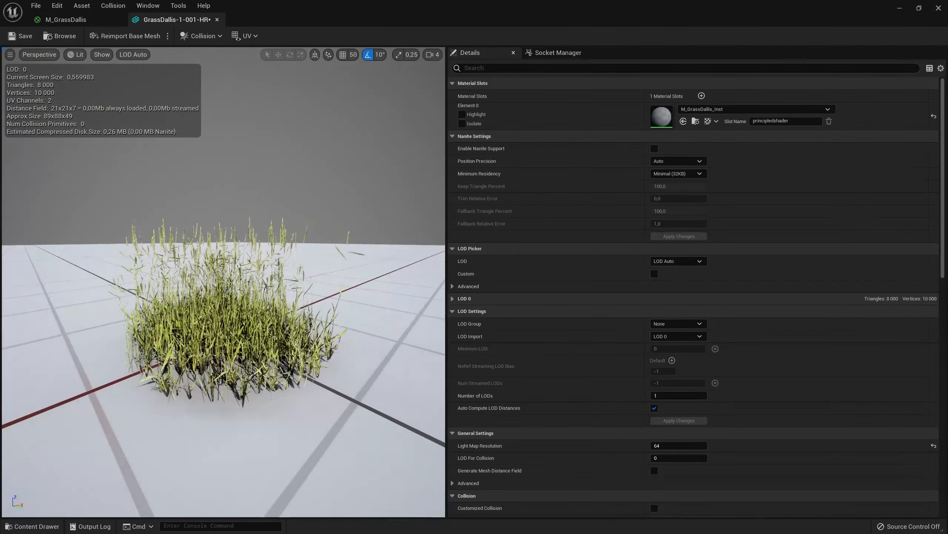
pyautogui.moveTo(230, 335)
pyautogui.mouseDown()
pyautogui.moveTo(261, 332)
pyautogui.moveTo(202, 338)
pyautogui.moveTo(257, 328)
pyautogui.moveTo(237, 330)
pyautogui.mouseUp()
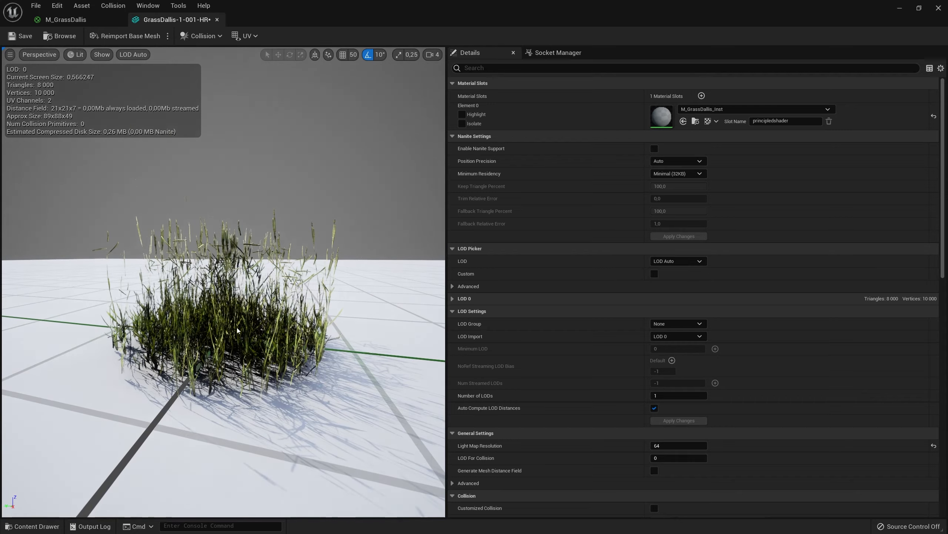
# Detach the GrassDallis-1-001-HR and M_GrassDallis editors into a small floating window that leaves the level view uncovered
pyautogui.click(66, 20)
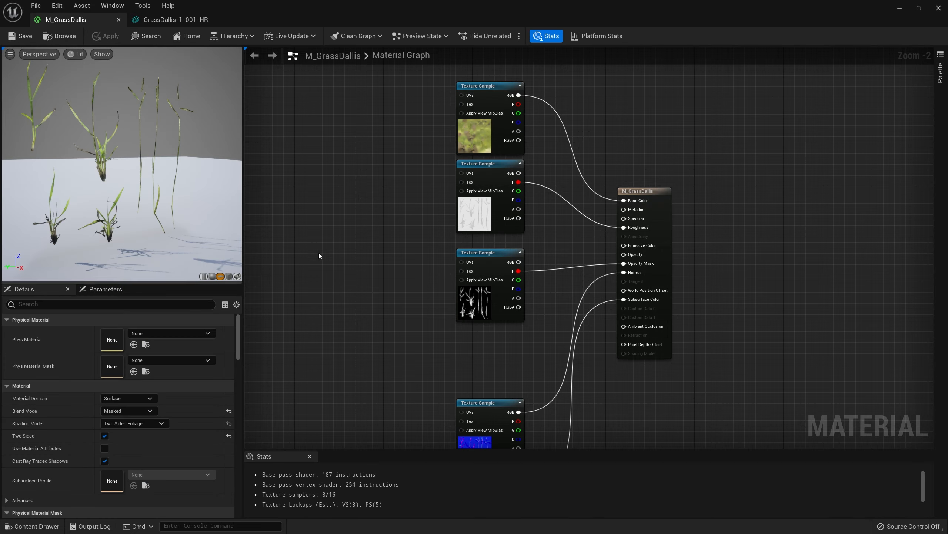
pyautogui.moveTo(77, 18); pyautogui.dragTo(167, 69)
pyautogui.moveTo(111, 19); pyautogui.dragTo(251, 81)
pyautogui.moveTo(331, 70); pyautogui.dragTo(881, 257)
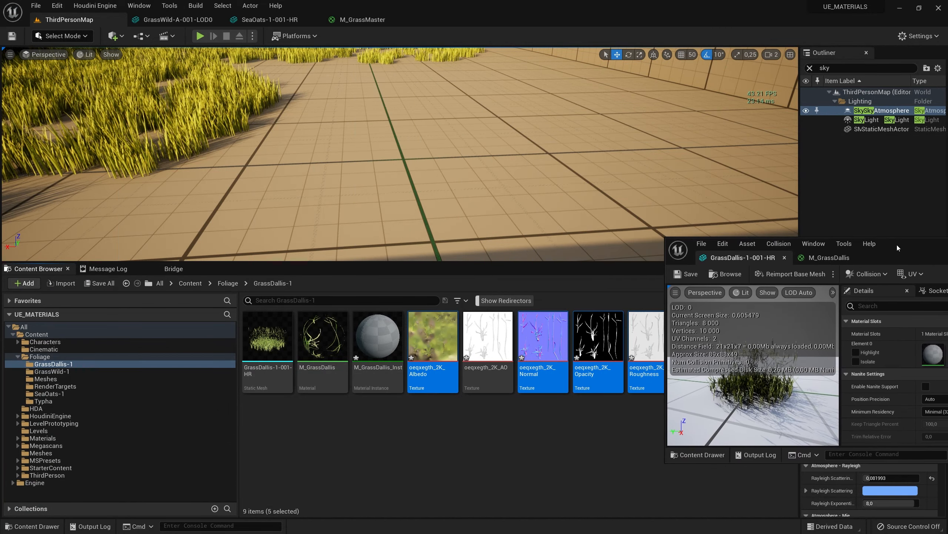
# Try placing the GrassDallis-1-001-HR mesh on the level floor, and delete the placed copy
pyautogui.moveTo(274, 322); pyautogui.dragTo(361, 173)
pyautogui.moveTo(361, 174); pyautogui.dragTo(368, 174, button='right')
pyautogui.click(367, 174)
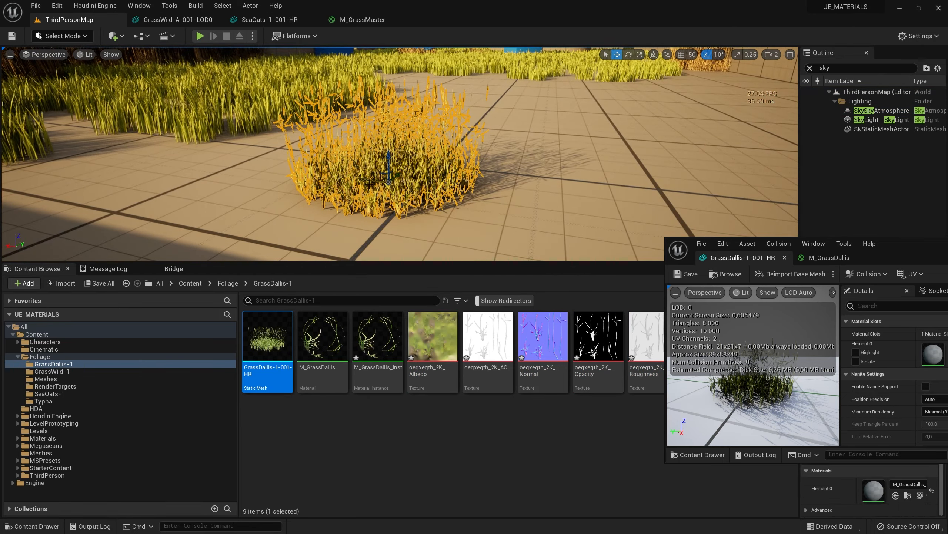
pyautogui.press('Delete')
pyautogui.click(267, 453)
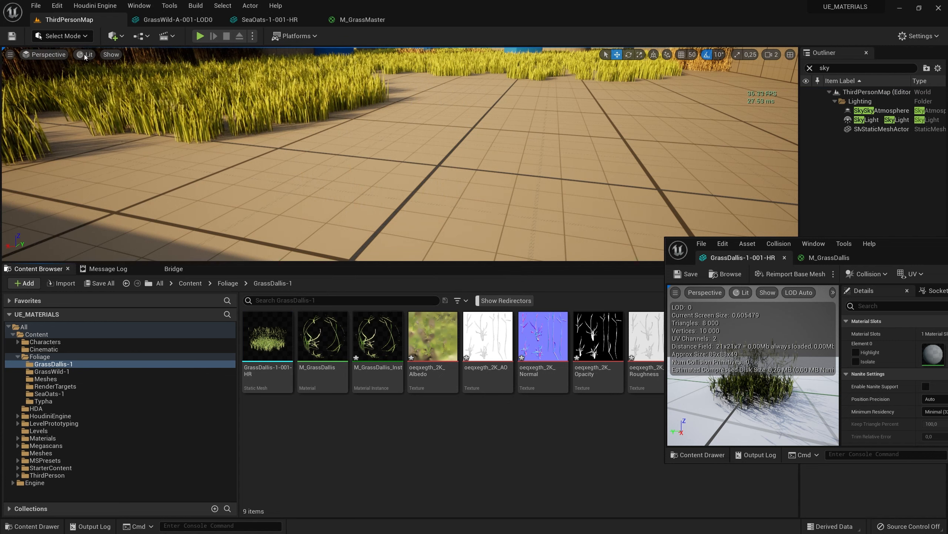
# Enlarge the level viewport and switch the editor to Foliage mode
pyautogui.scroll(-3, 521, 174)
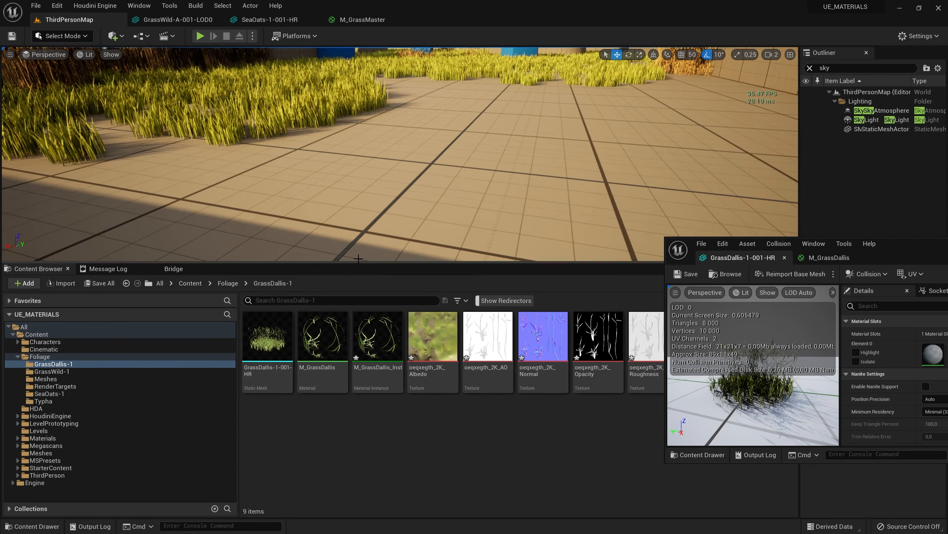
pyautogui.moveTo(360, 263); pyautogui.dragTo(360, 368)
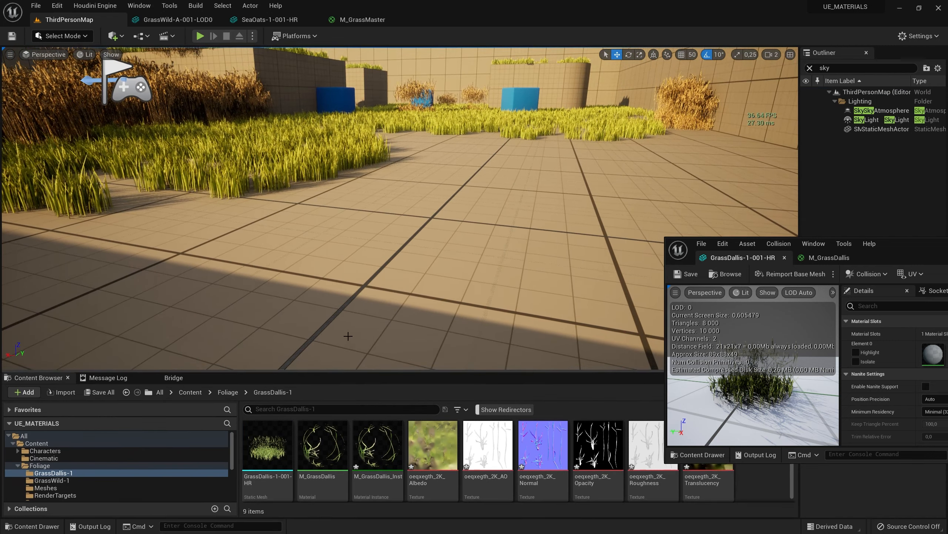
pyautogui.click(62, 36)
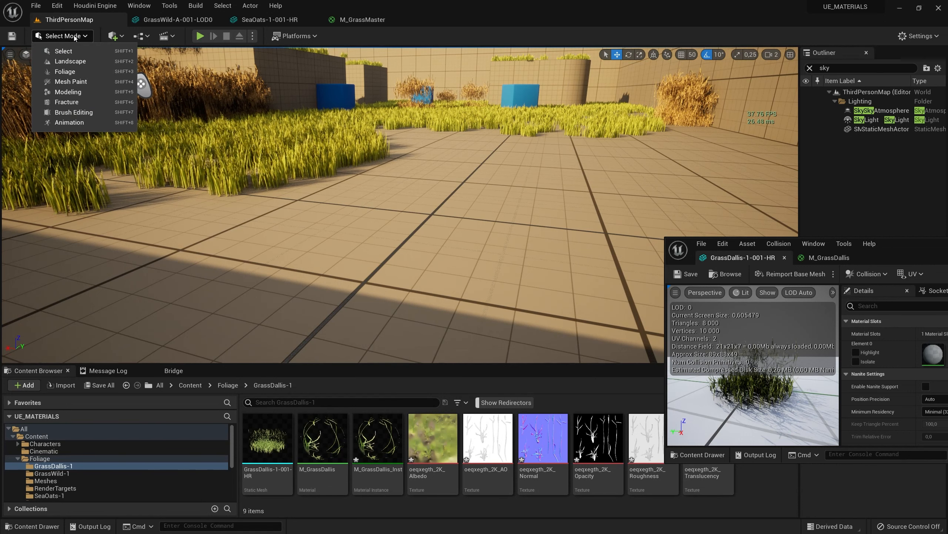
pyautogui.click(73, 73)
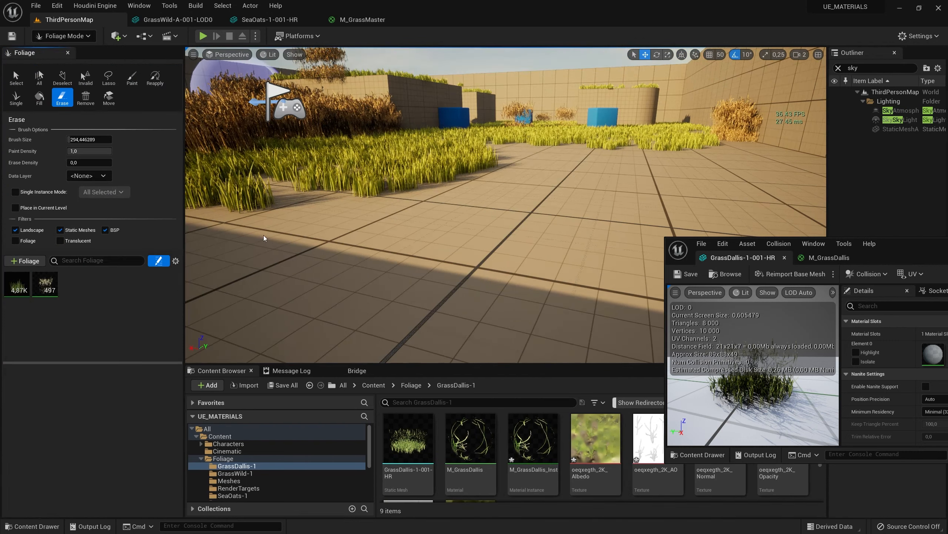
# Create a foliage type from the GrassDallis-1-001-HR mesh and save it in the Foliage folder
pyautogui.moveTo(408, 438); pyautogui.dragTo(117, 301)
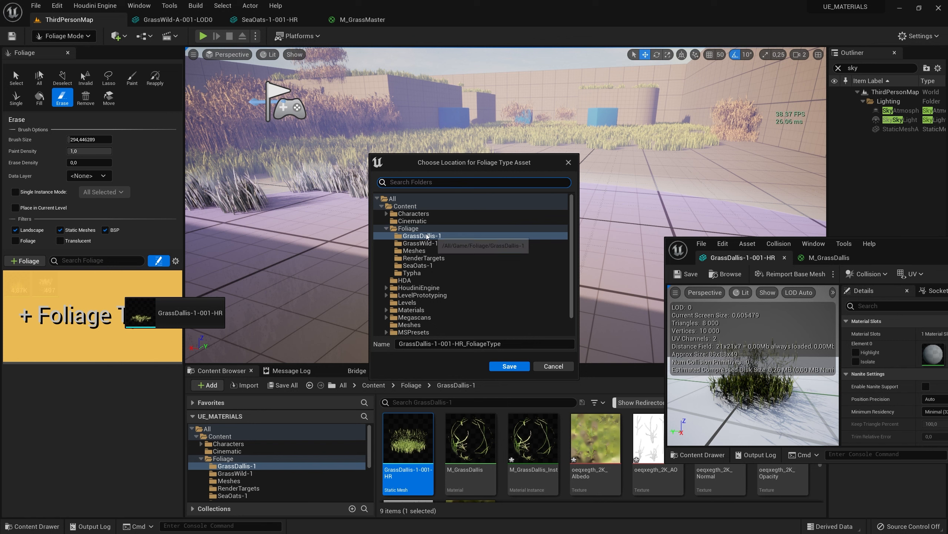
pyautogui.click(407, 229)
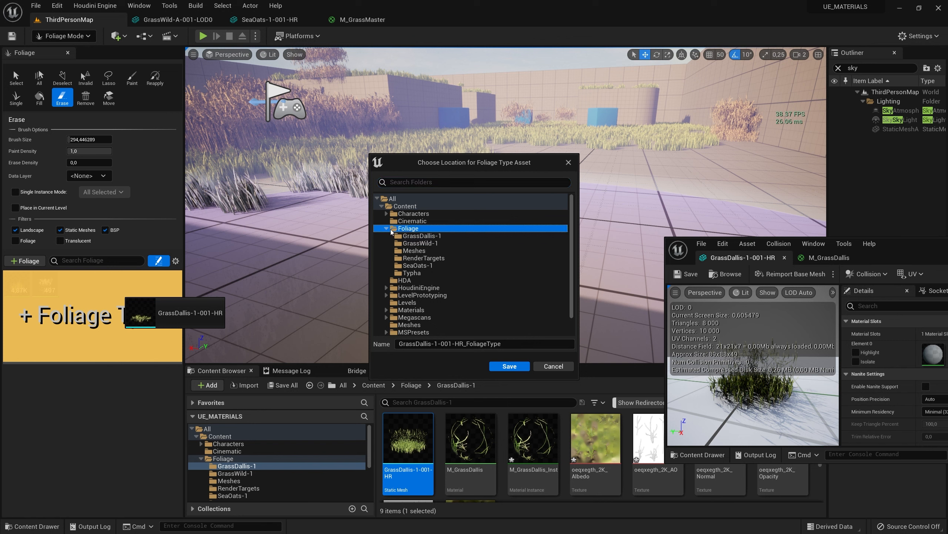
pyautogui.click(508, 369)
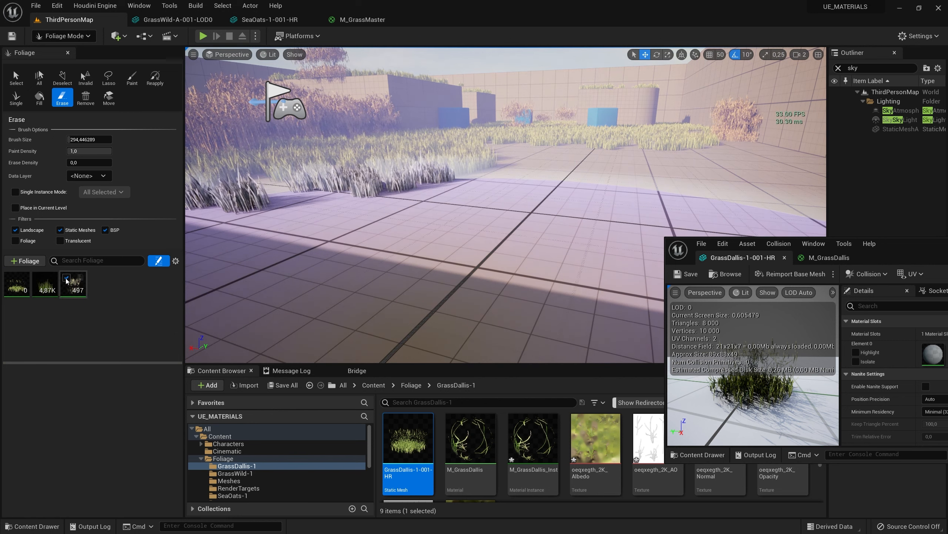
# Set the foliage brush size to 100 and paint GrassDallis foliage on the open floor in front of the existing grass
pyautogui.click(95, 140)
pyautogui.write('100')
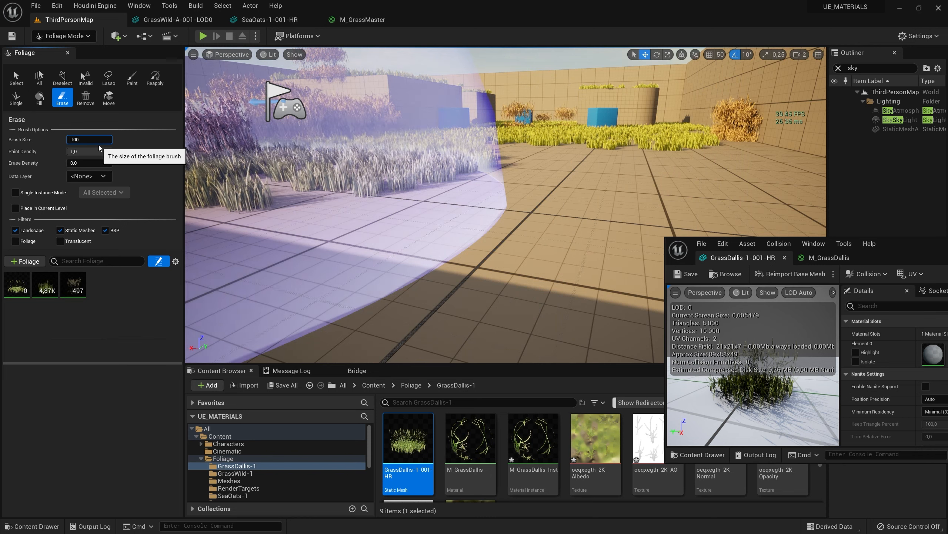
pyautogui.press('Return')
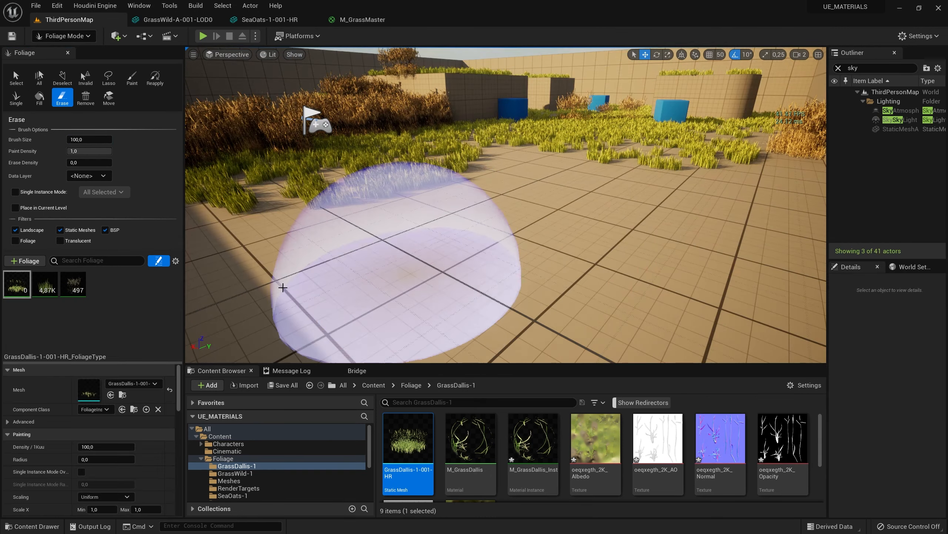
pyautogui.click(132, 77)
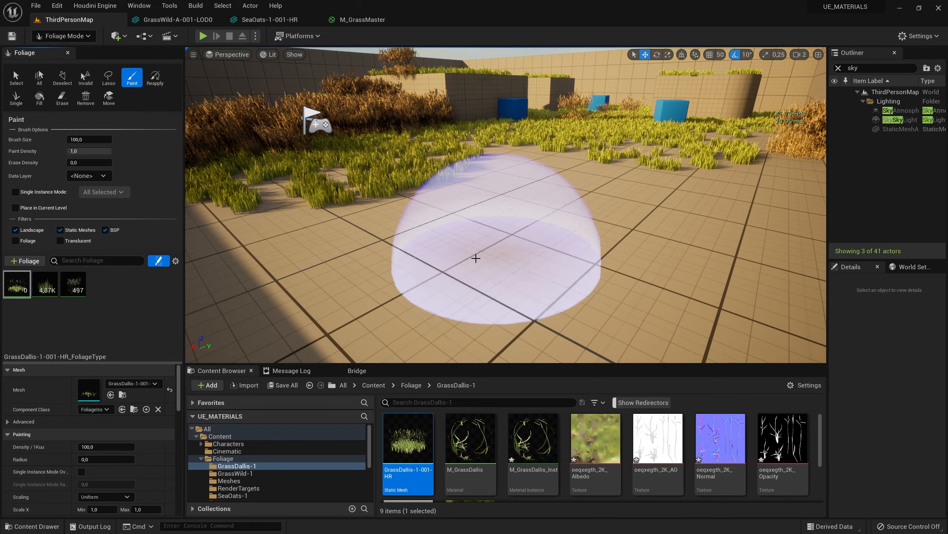
pyautogui.moveTo(508, 227)
pyautogui.mouseDown()
pyautogui.moveTo(712, 261)
pyautogui.moveTo(647, 281)
pyautogui.moveTo(624, 231)
pyautogui.mouseUp()
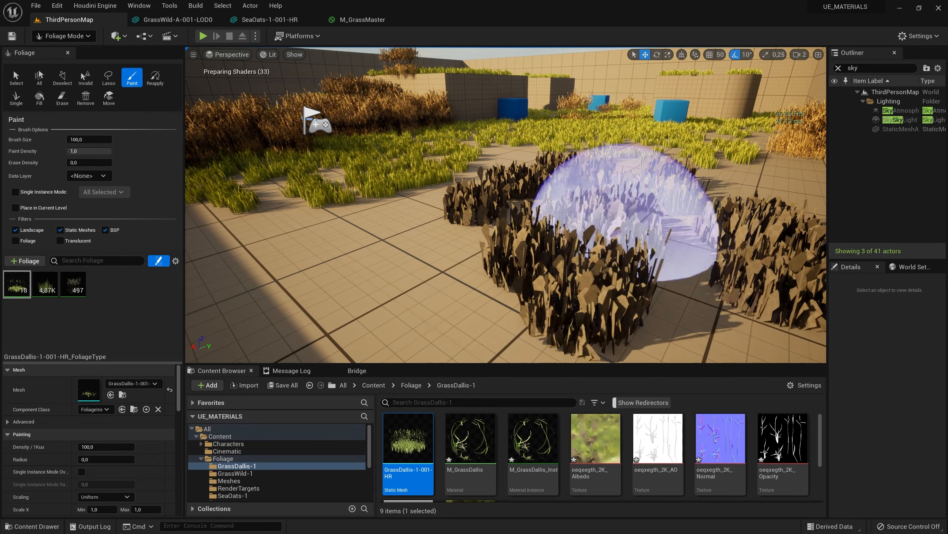
pyautogui.moveTo(553, 262)
pyautogui.mouseDown(button='right')
pyautogui.moveTo(622, 245)
pyautogui.moveTo(571, 260)
pyautogui.moveTo(610, 249)
pyautogui.moveTo(603, 255)
pyautogui.mouseUp(button='right')
pyautogui.press('s')
pyautogui.press('a')
pyautogui.press('w')
pyautogui.press('a')
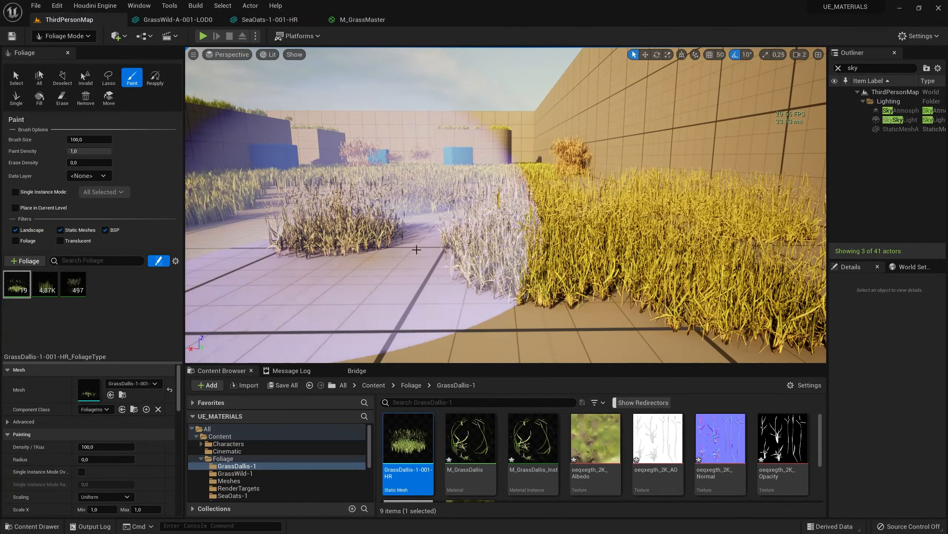
# Paint additional GrassDallis clumps on the floor beside the first painted area
pyautogui.click(357, 295)
pyautogui.press('a')
pyautogui.moveTo(358, 294)
pyautogui.mouseDown(button='right')
pyautogui.moveTo(314, 332)
pyautogui.moveTo(306, 323)
pyautogui.moveTo(374, 294)
pyautogui.moveTo(352, 201)
pyautogui.mouseUp(button='right')
pyautogui.press('s')
pyautogui.press('d')
pyautogui.moveTo(351, 202); pyautogui.dragTo(280, 220)
pyautogui.moveTo(329, 343); pyautogui.dragTo(334, 329, button='right')
pyautogui.press('a')
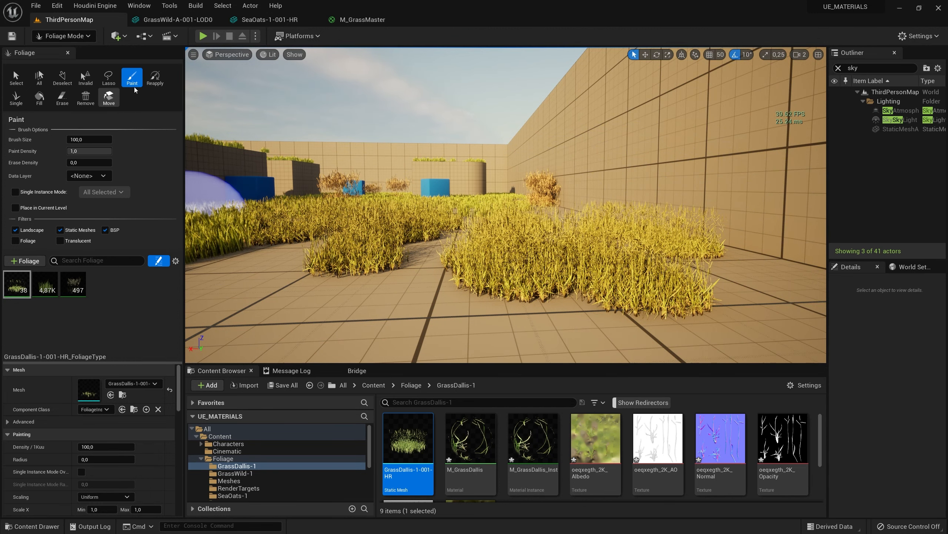
# Enable scaling in the Reapply settings of the GrassDallis foliage type and set Scale X to minimum 0,5 and maximum 1,4
pyautogui.click(155, 77)
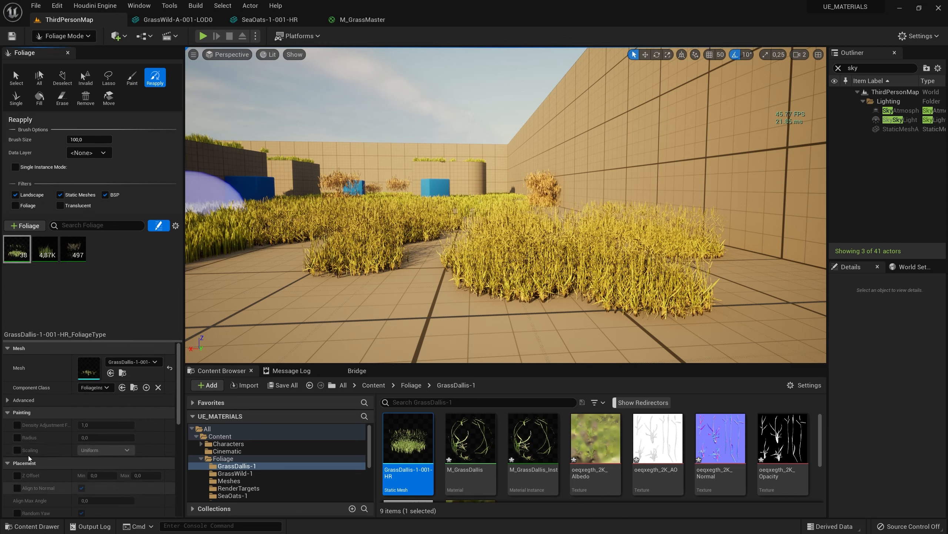
pyautogui.click(17, 450)
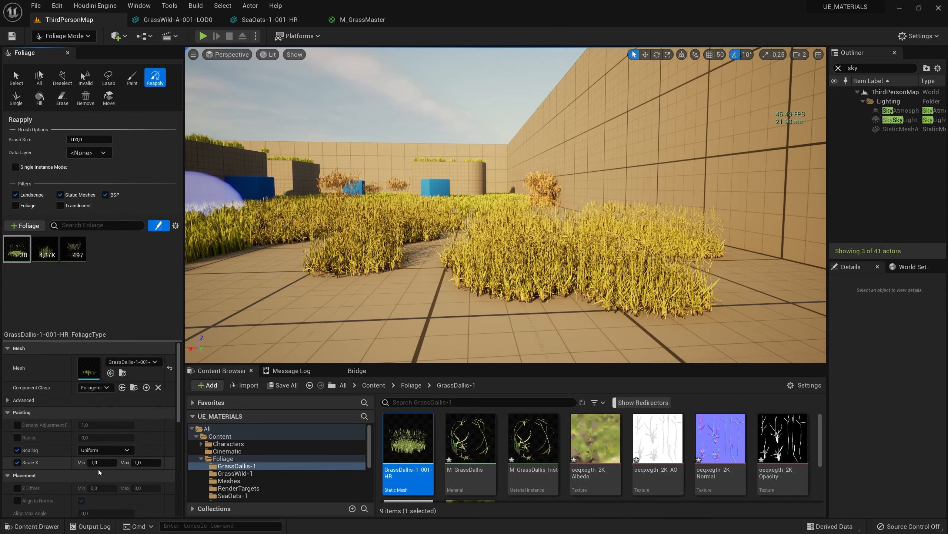
pyautogui.write('0,5')
pyautogui.press('Tab')
pyautogui.write('1')
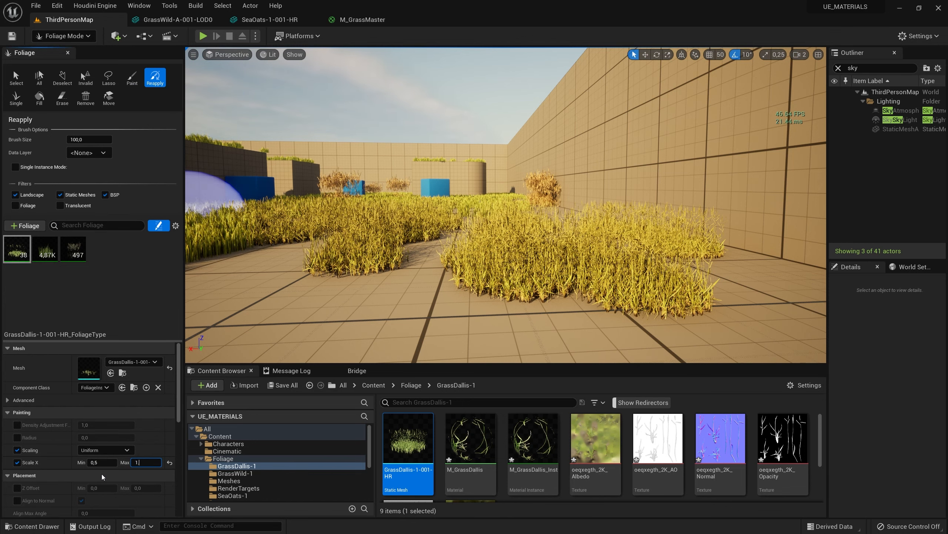
pyautogui.write('.4')
pyautogui.press('Return')
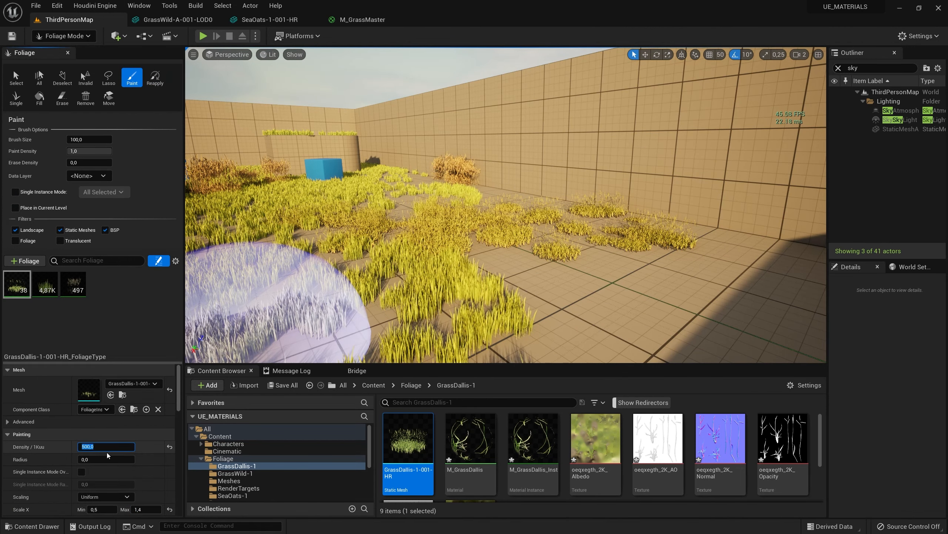
# Paint a thick area of GrassDallis foliage on the floor with the density set to 500
pyautogui.moveTo(530, 227)
pyautogui.mouseDown()
pyautogui.moveTo(646, 224)
pyautogui.moveTo(762, 263)
pyautogui.moveTo(519, 213)
pyautogui.moveTo(560, 261)
pyautogui.mouseUp()
pyautogui.moveTo(564, 263)
pyautogui.mouseDown(button='right')
pyautogui.moveTo(571, 273)
pyautogui.moveTo(577, 263)
pyautogui.moveTo(570, 276)
pyautogui.moveTo(500, 286)
pyautogui.moveTo(500, 257)
pyautogui.moveTo(560, 264)
pyautogui.moveTo(620, 224)
pyautogui.moveTo(678, 222)
pyautogui.moveTo(553, 228)
pyautogui.moveTo(612, 228)
pyautogui.moveTo(578, 245)
pyautogui.moveTo(298, 222)
pyautogui.mouseUp(button='right')
pyautogui.press('w')
pyautogui.press('s')
pyautogui.press('w')
pyautogui.press('s')
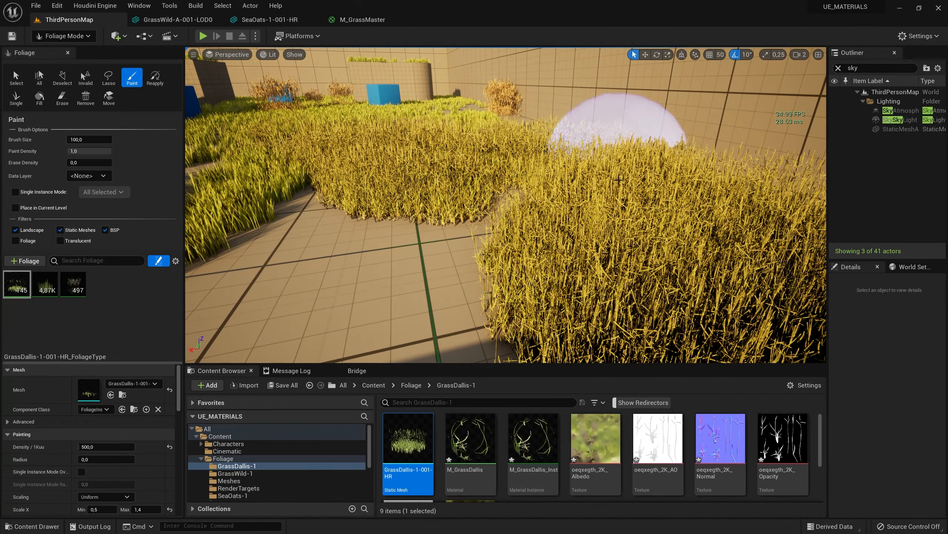
# Paint a mix of GrassDallis, wild grass and SeaOats foliage on the floor next to the dense GrassDallis area
pyautogui.moveTo(461, 286); pyautogui.dragTo(514, 261, button='right')
pyautogui.press('s')
pyautogui.moveTo(450, 282); pyautogui.dragTo(487, 225, button='right')
pyautogui.press('s')
pyautogui.press('w')
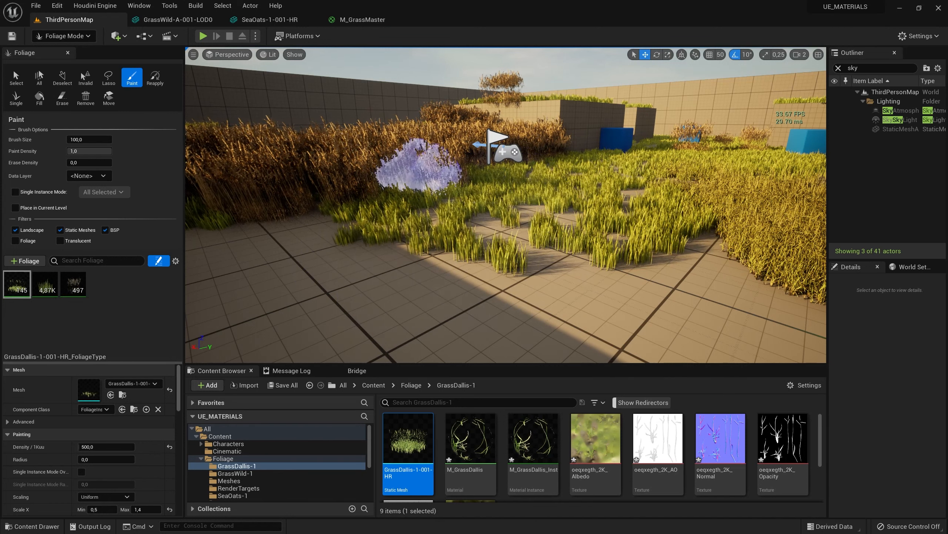
pyautogui.moveTo(413, 197)
pyautogui.mouseDown(button='right')
pyautogui.moveTo(514, 226)
pyautogui.moveTo(612, 272)
pyautogui.mouseUp(button='right')
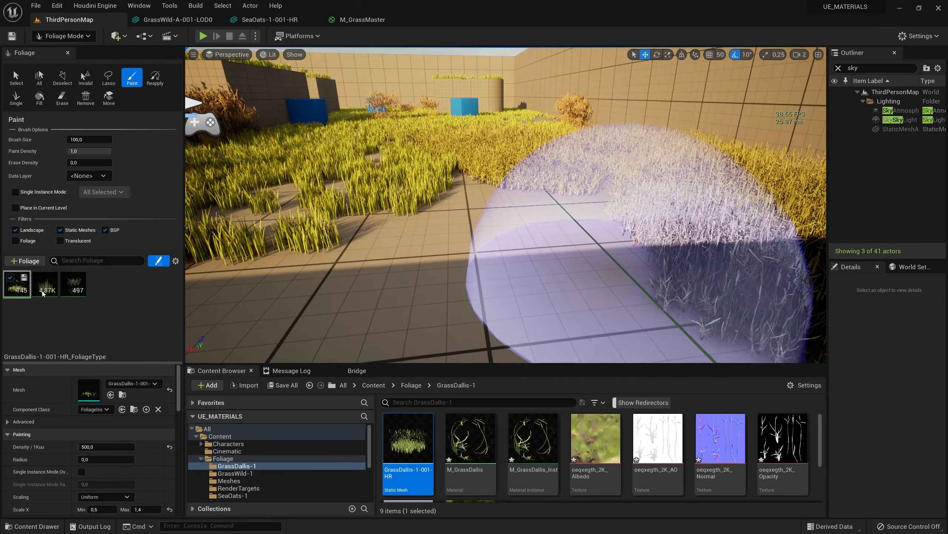
pyautogui.moveTo(741, 276)
pyautogui.mouseDown()
pyautogui.moveTo(408, 255)
pyautogui.moveTo(504, 233)
pyautogui.moveTo(701, 243)
pyautogui.mouseUp()
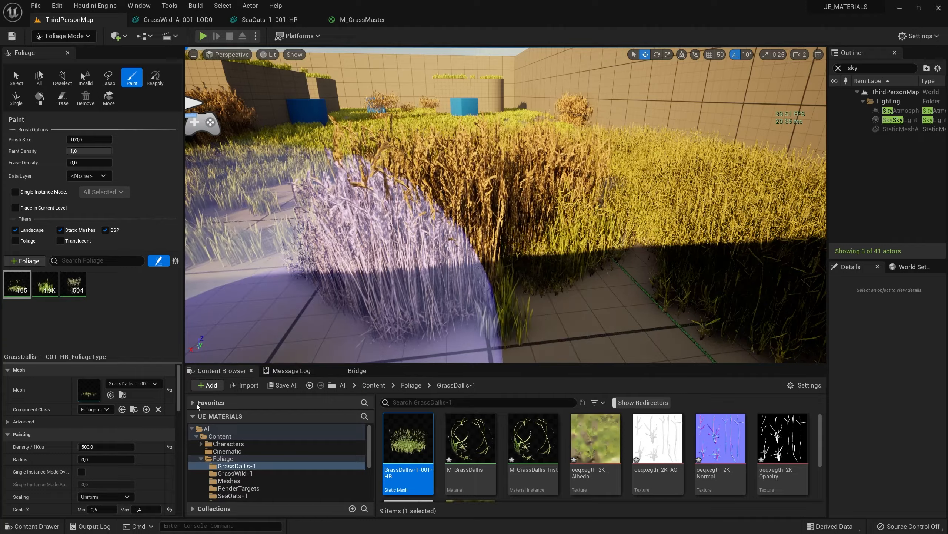
pyautogui.moveTo(233, 269)
pyautogui.mouseDown(button='right')
pyautogui.moveTo(348, 290)
pyautogui.moveTo(262, 299)
pyautogui.moveTo(224, 280)
pyautogui.mouseUp(button='right')
pyautogui.press('s')
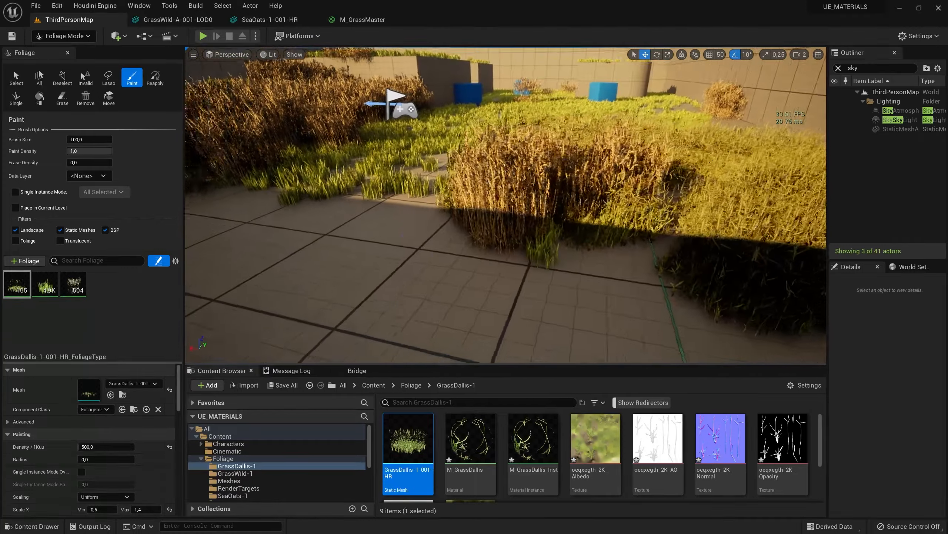
pyautogui.moveTo(542, 284); pyautogui.dragTo(349, 297)
pyautogui.moveTo(317, 261); pyautogui.dragTo(242, 254)
# Set the SeaOats foliage density to 50 and erase the overly dense mixed foliage from the foreground floor
pyautogui.click(74, 283)
pyautogui.click(106, 446)
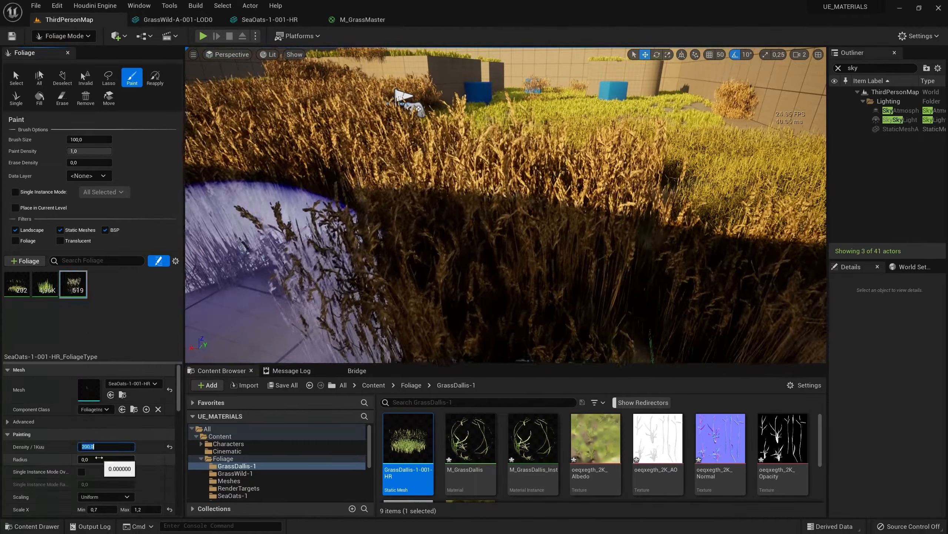
pyautogui.click(62, 97)
pyautogui.moveTo(452, 280); pyautogui.dragTo(516, 287)
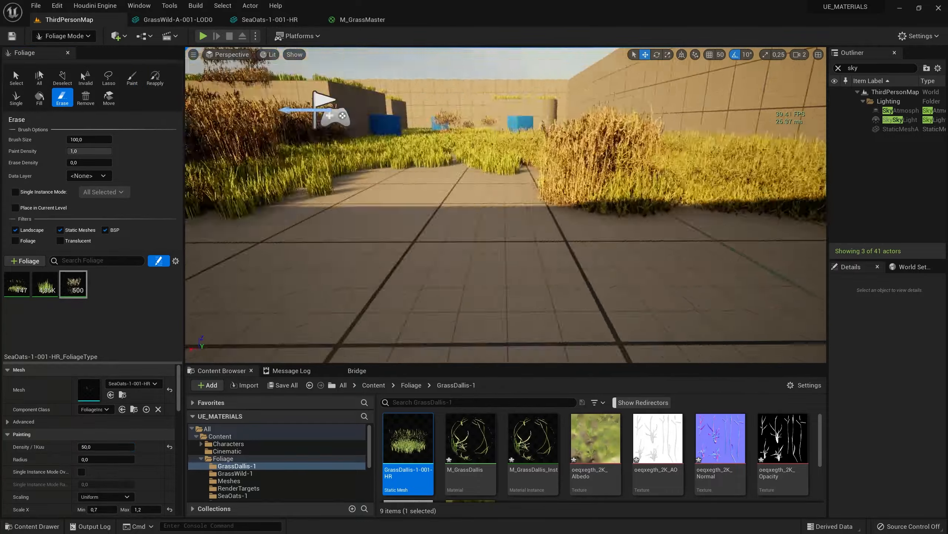
# Erase more foliage around the player start to open up the floor between the grass patches
pyautogui.moveTo(516, 287); pyautogui.dragTo(273, 276, button='right')
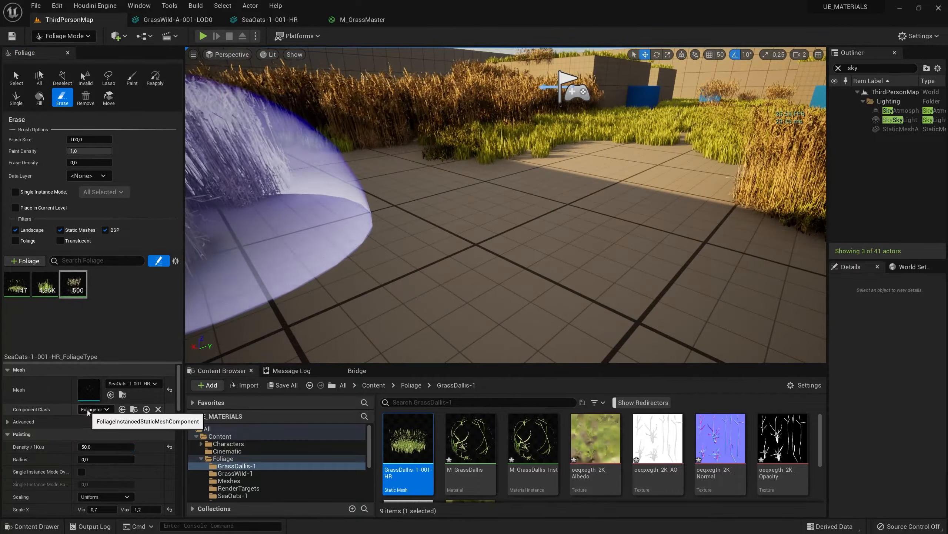
pyautogui.moveTo(374, 248); pyautogui.dragTo(552, 248, button='right')
pyautogui.press('w')
pyautogui.keyDown('shift'); pyautogui.moveTo(299, 144); pyautogui.dragTo(253, 150); pyautogui.keyUp('shift')
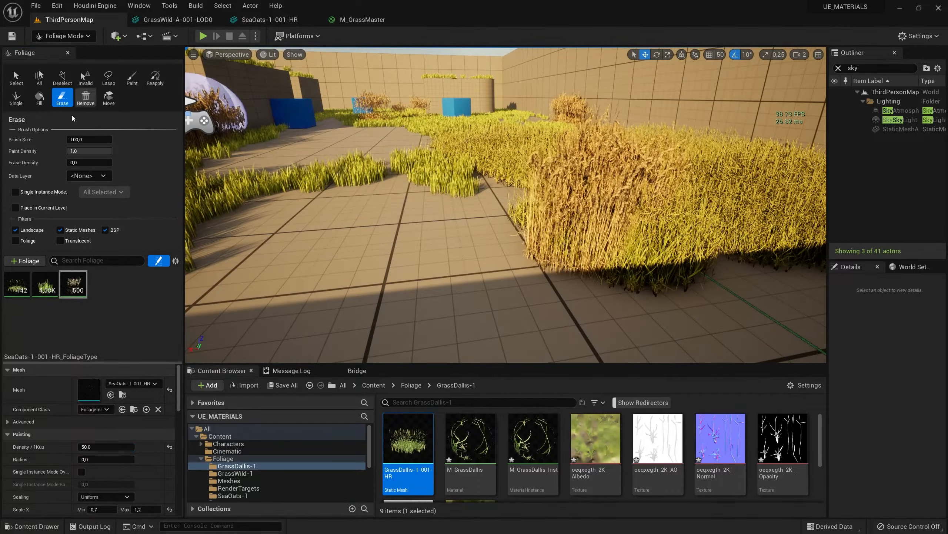
pyautogui.moveTo(355, 138); pyautogui.dragTo(295, 140)
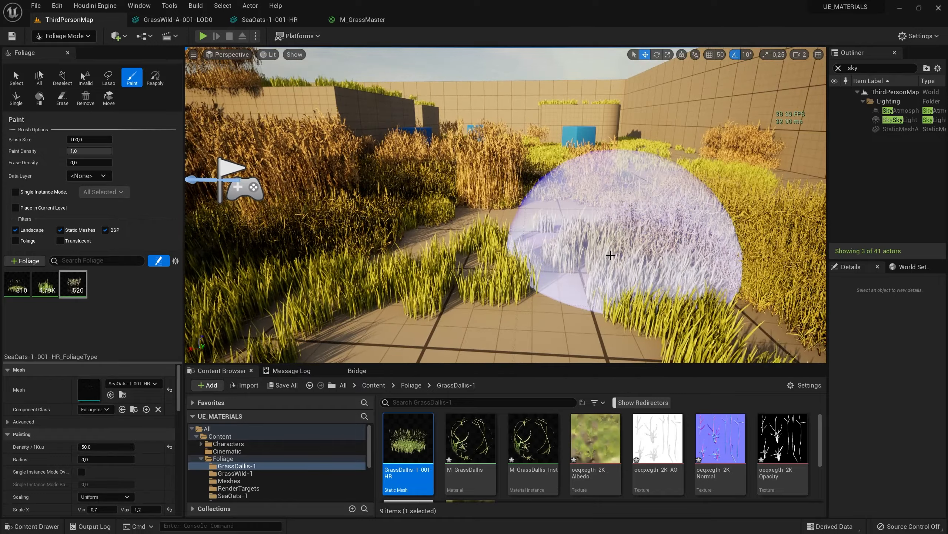
# Create a CineCameraActor at the current view, filter the Outliner by "cine" and pilot the camera
pyautogui.click(194, 54)
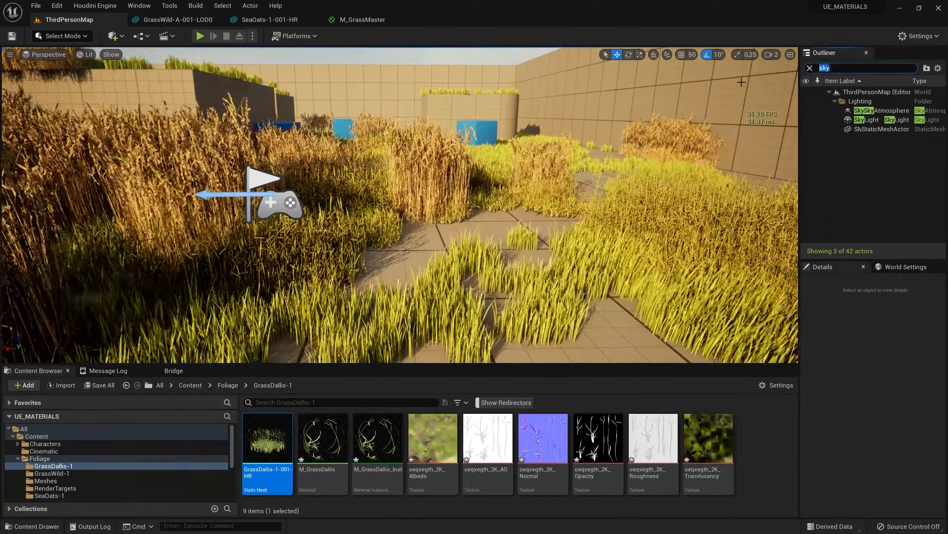
pyautogui.write('cine')
pyautogui.press('Return')
pyautogui.hotkey('ctrl', 'shift', 'p')
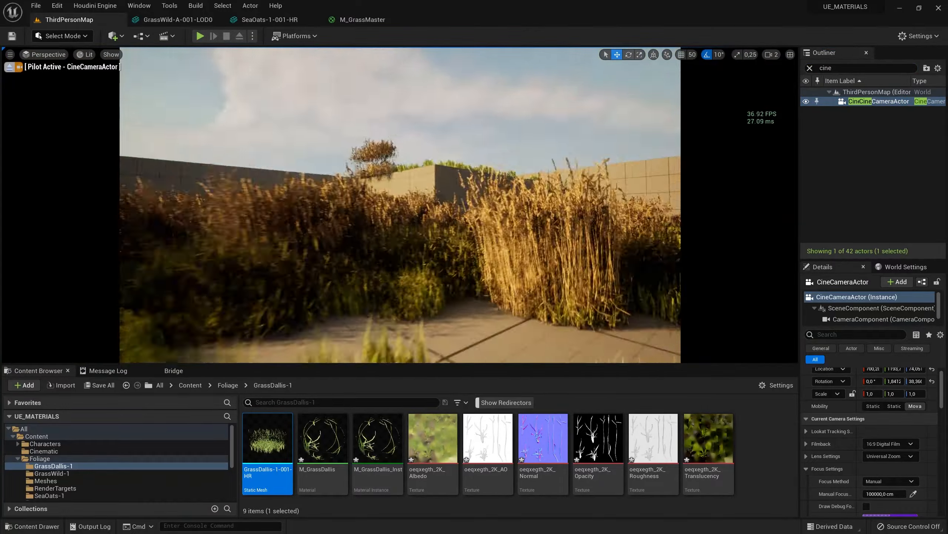
# Add a water surface using M_Water_Inst2 from the Materials folder among the foliage and reframe the piloted camera over it
pyautogui.click(17, 458)
pyautogui.click(42, 495)
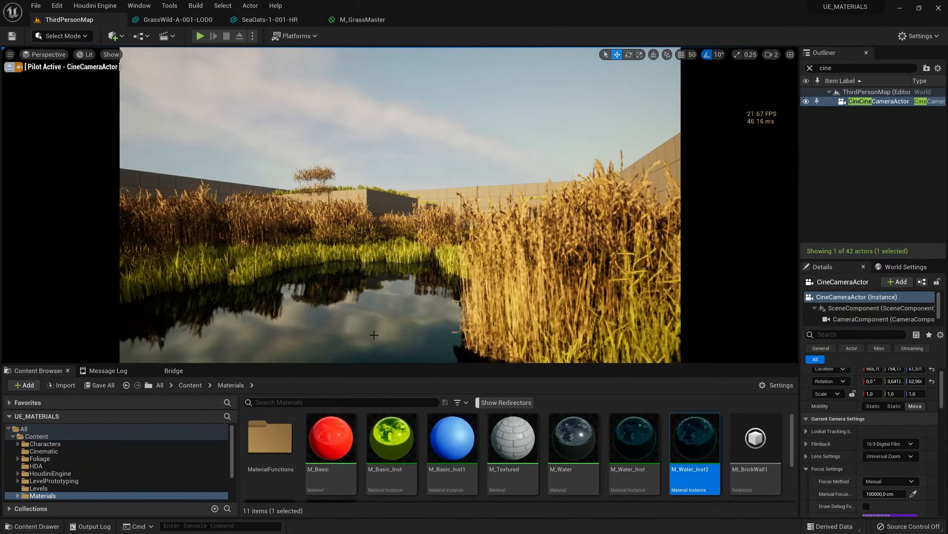
pyautogui.moveTo(345, 293)
pyautogui.mouseDown(button='right')
pyautogui.moveTo(467, 293)
pyautogui.moveTo(284, 299)
pyautogui.moveTo(377, 306)
pyautogui.moveTo(345, 293)
pyautogui.mouseUp(button='right')
# Rotate the directional light to a low sun angle that lights the reeds across the water
pyautogui.hotkey('ctrl', 'l')
pyautogui.click(637, 157)
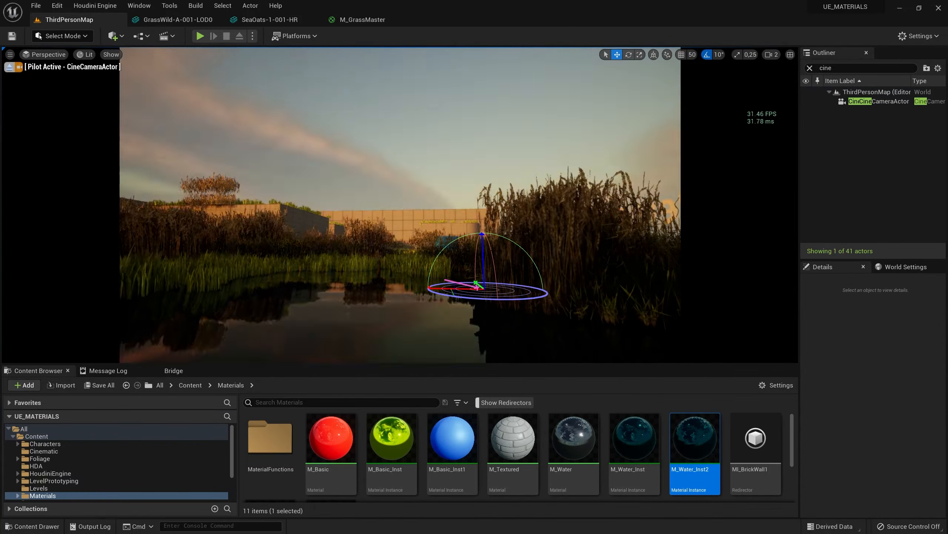
pyautogui.hotkey('ctrl', 'l')
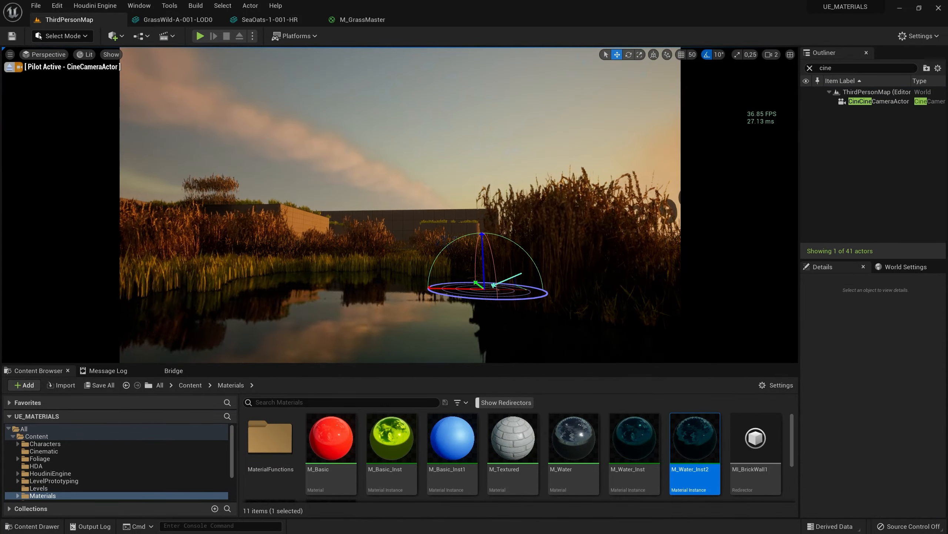
# Select the DirectionalLight actor and raise its intensity to about 95 lux
pyautogui.click(882, 110)
pyautogui.scroll(-2, 870, 448)
pyautogui.moveTo(878, 462); pyautogui.dragTo(911, 462)
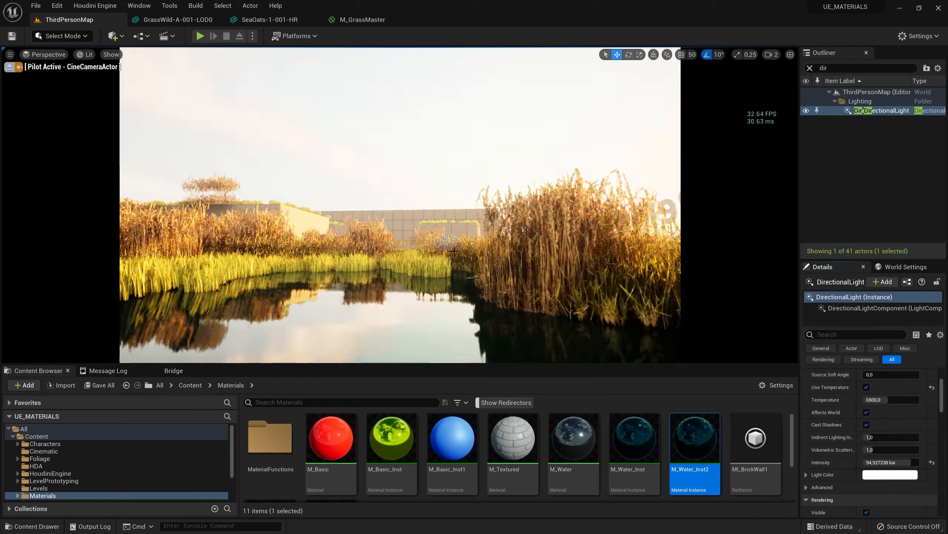